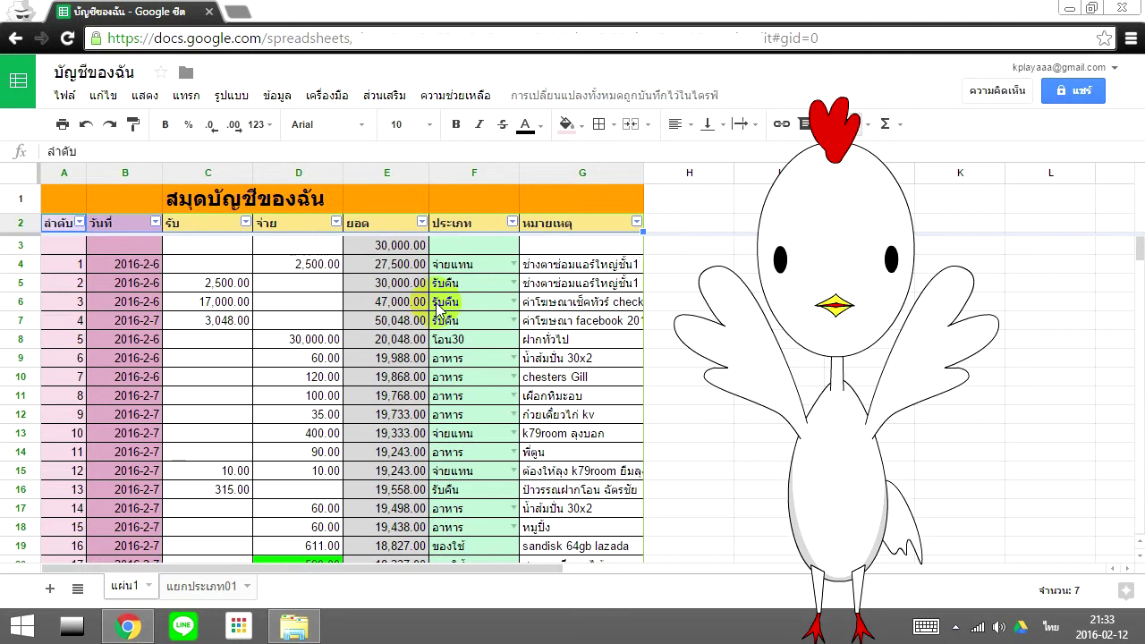
Select ledger row 10, the entry numbered 7 with category อาหาร.
{"action": "left_click_drag", "start_coordinate": [47, 375], "coordinate": [533, 380]}
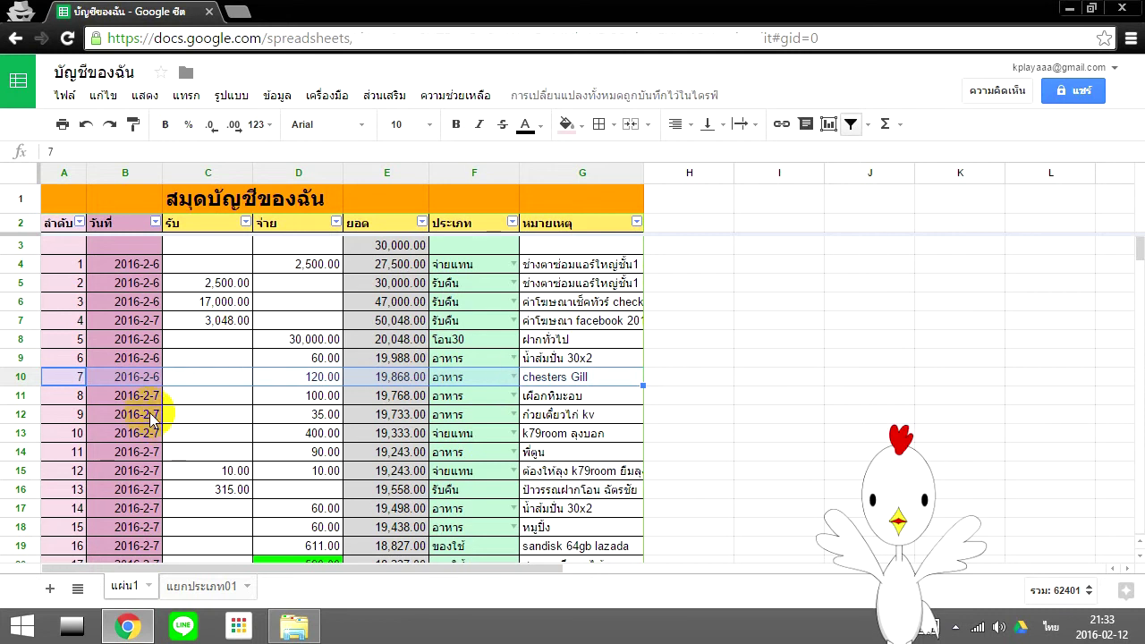
{"action": "left_click", "coordinate": [65, 375]}
{"action": "left_click", "coordinate": [465, 376]}
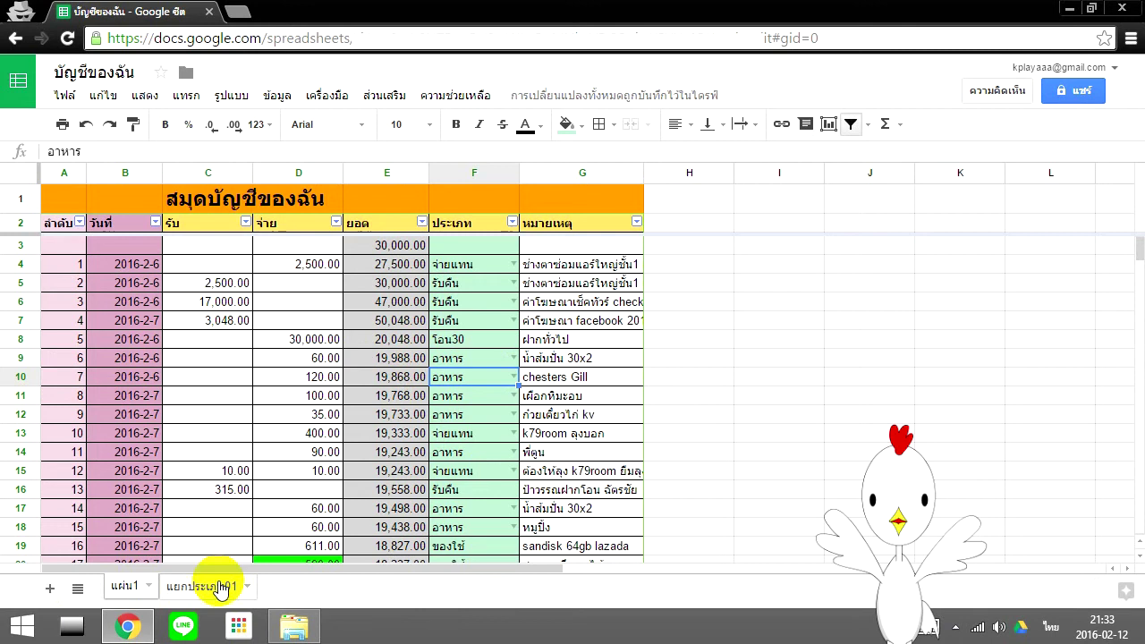
Add a new sheet and name it ใบเบิกจ่าย.
{"action": "left_click", "coordinate": [49, 590]}
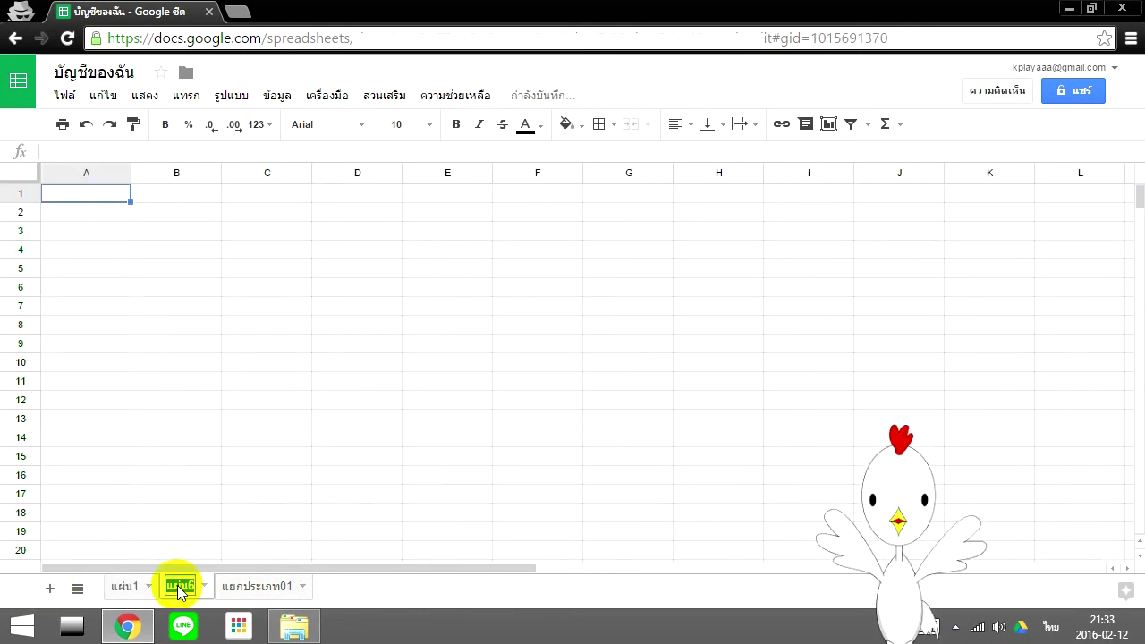
{"action": "key", "text": "BackSpace"}
{"action": "type", "text": "ใบ"}
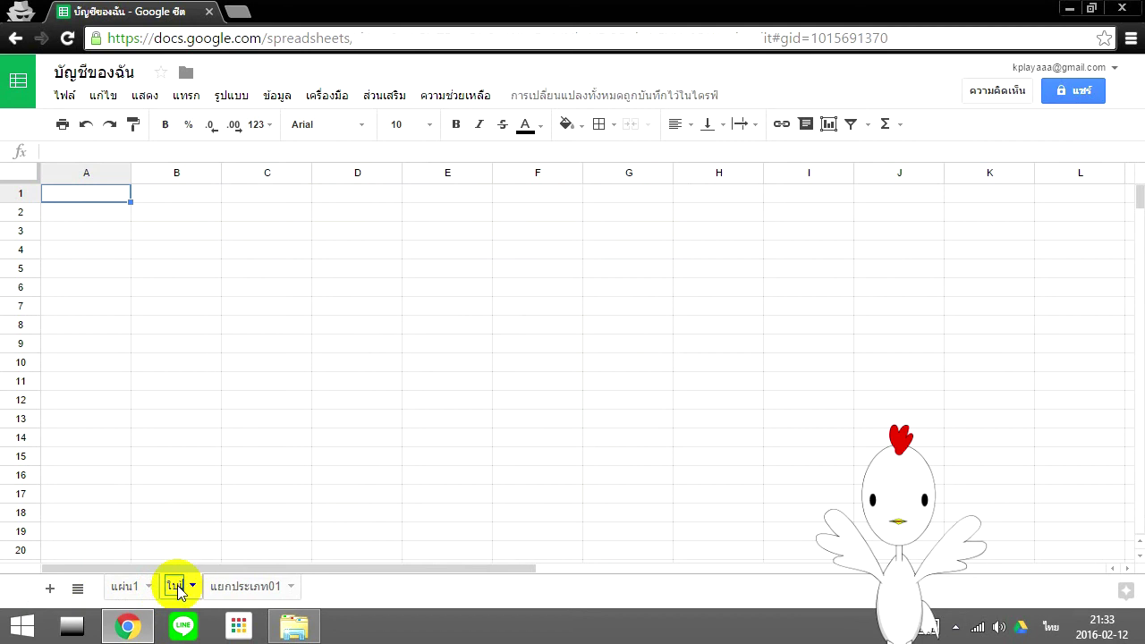
{"action": "key", "text": "alt+shift"}
{"action": "type", "text": "ใบเบิกจ"}
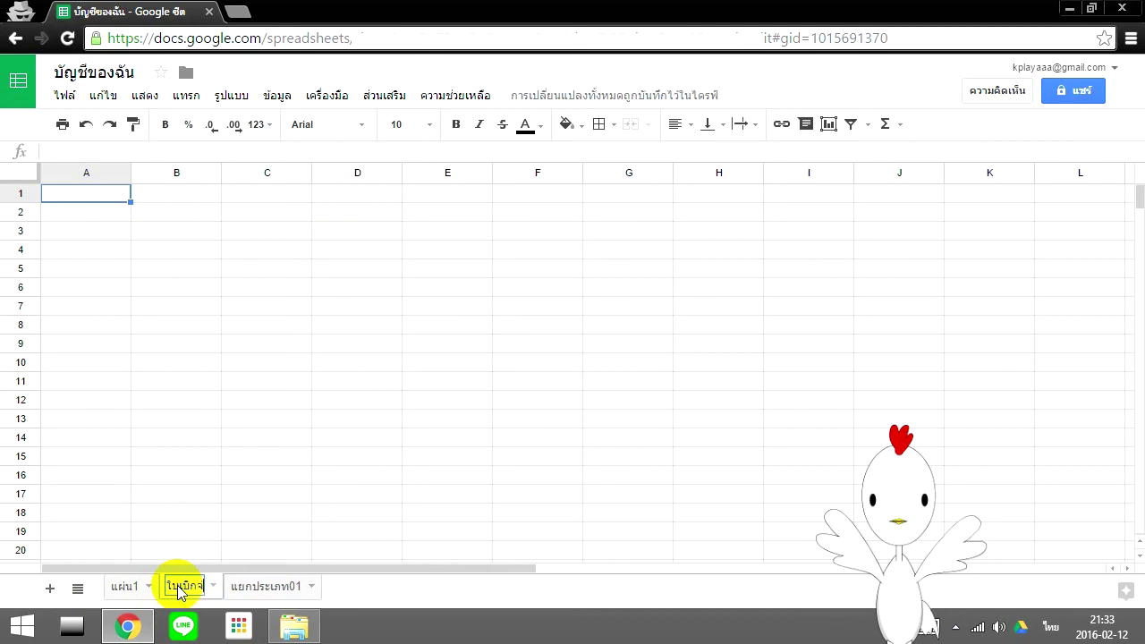
{"action": "type", "text": "่าย"}
{"action": "key", "text": "Return"}
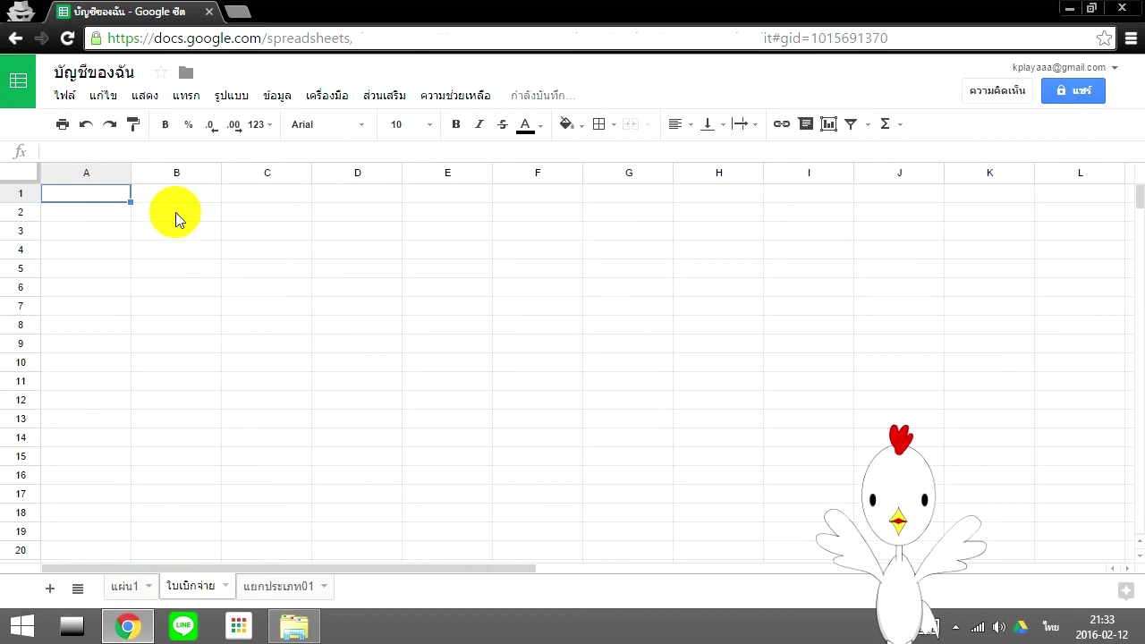
Enter the title ใบเบิกจ่าย in B2, bold and centred.
{"action": "left_click", "coordinate": [175, 212]}
{"action": "type", "text": "ใ"}
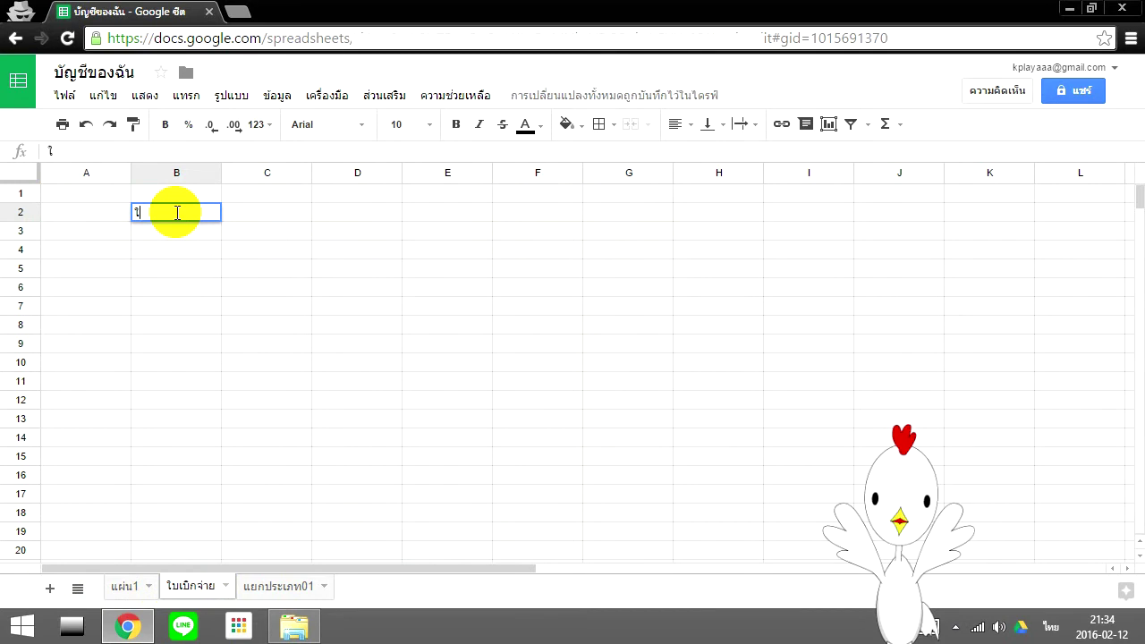
{"action": "type", "text": "บเบิกจ่าย"}
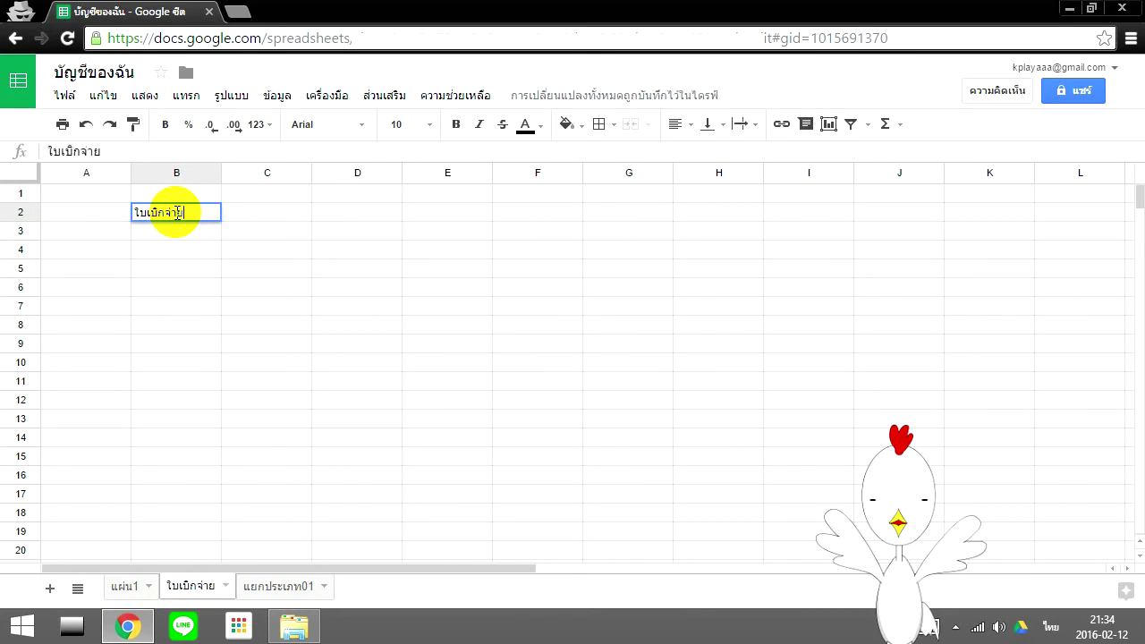
{"action": "key", "text": "Return"}
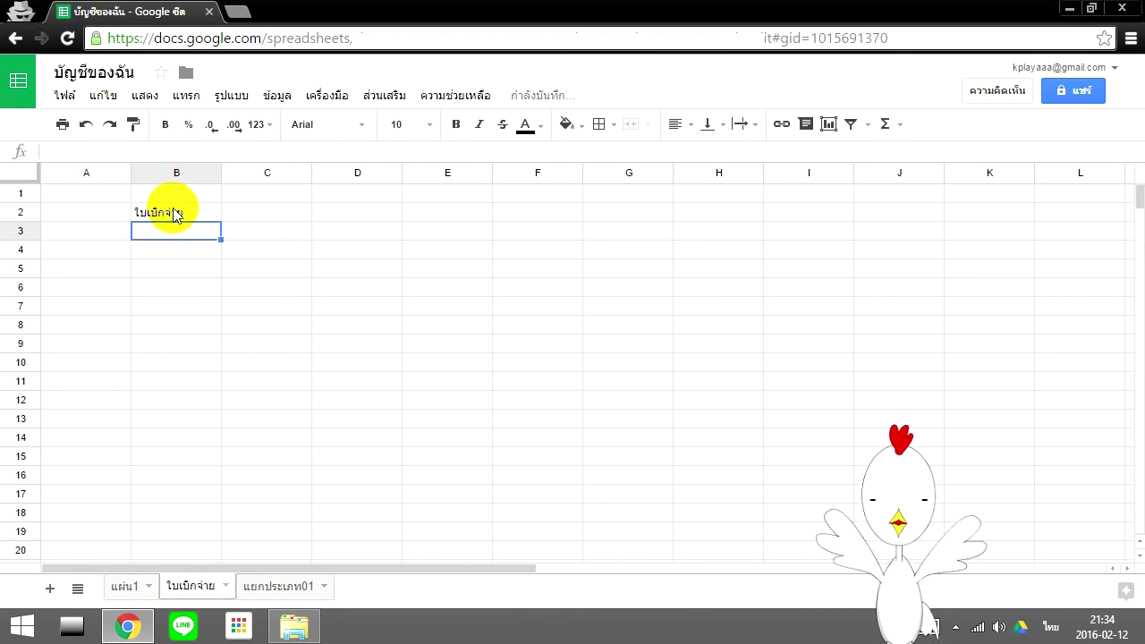
{"action": "left_click", "coordinate": [177, 213]}
{"action": "left_click", "coordinate": [457, 125]}
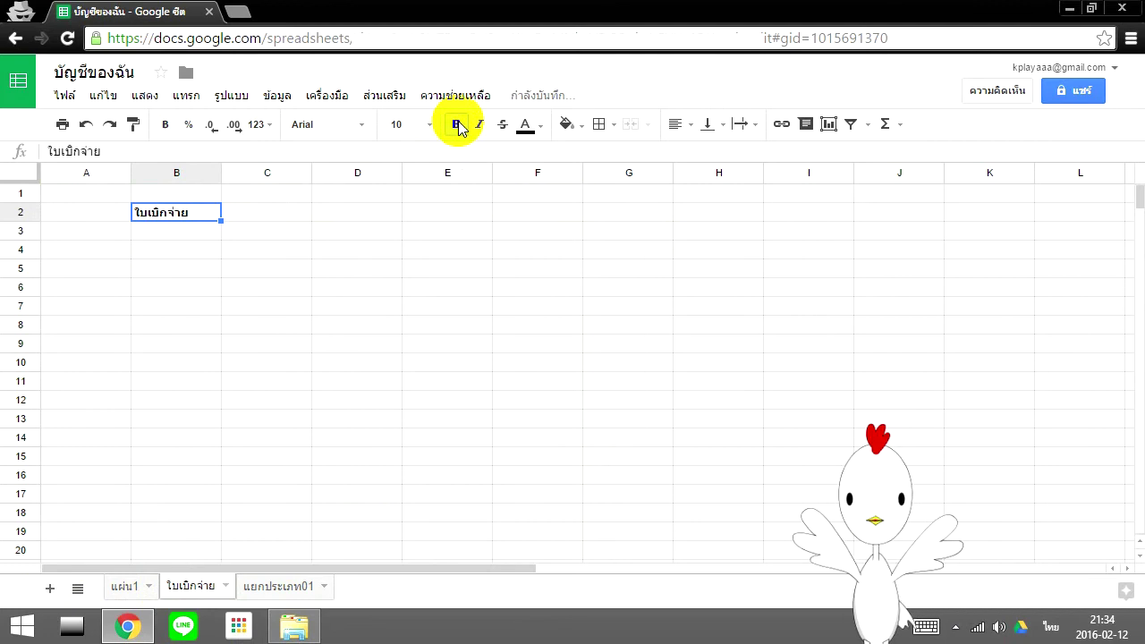
{"action": "left_click", "coordinate": [674, 125]}
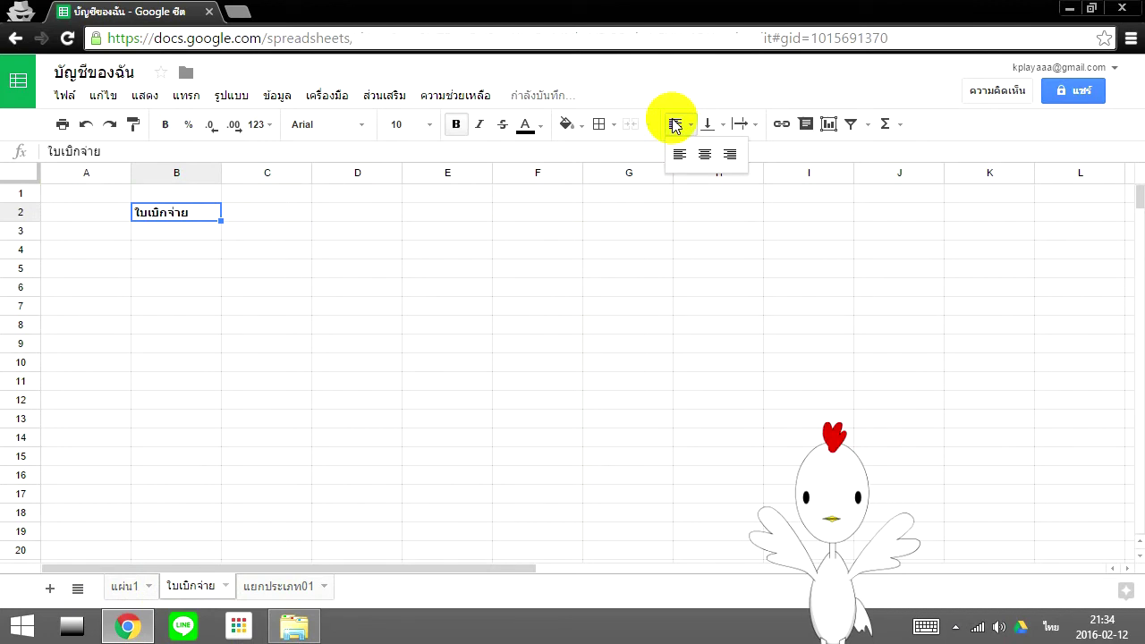
{"action": "left_click", "coordinate": [705, 154]}
{"action": "left_click", "coordinate": [93, 232]}
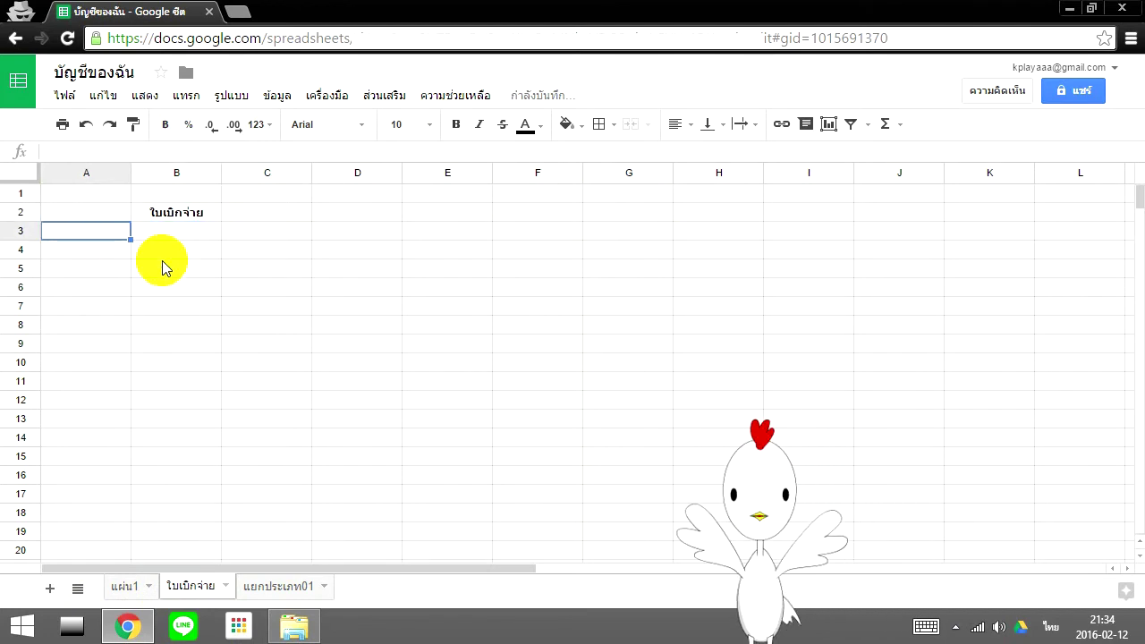
Label cell A4 วันที่, then return to the แผ่น1 ledger sheet.
{"action": "left_click", "coordinate": [94, 254]}
{"action": "type", "text": "วันที่"}
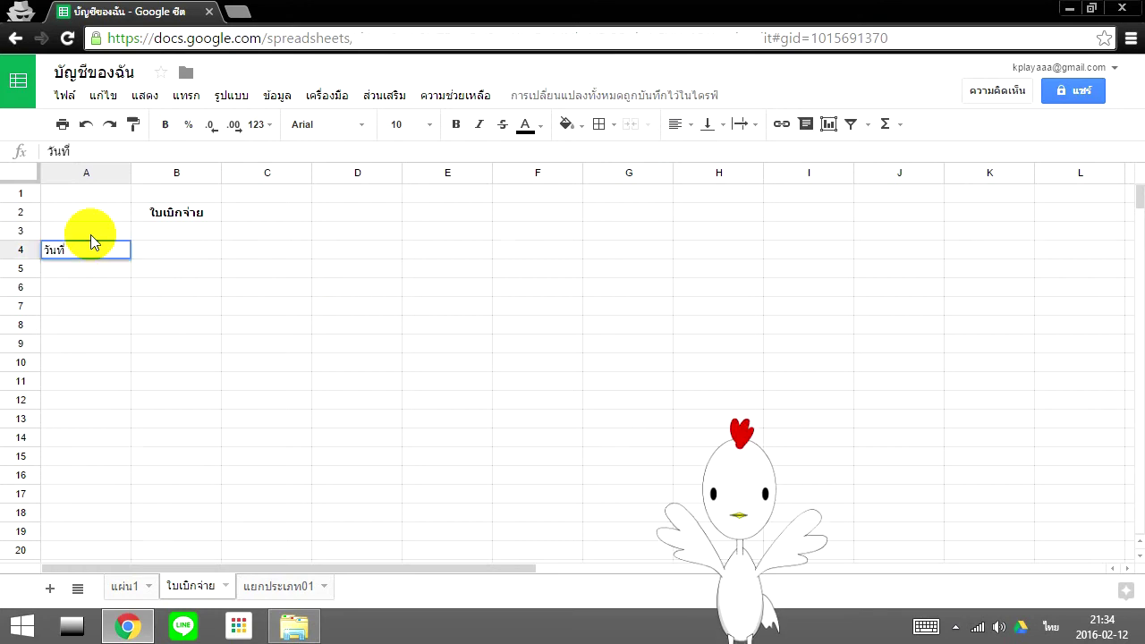
{"action": "key", "text": "Tab"}
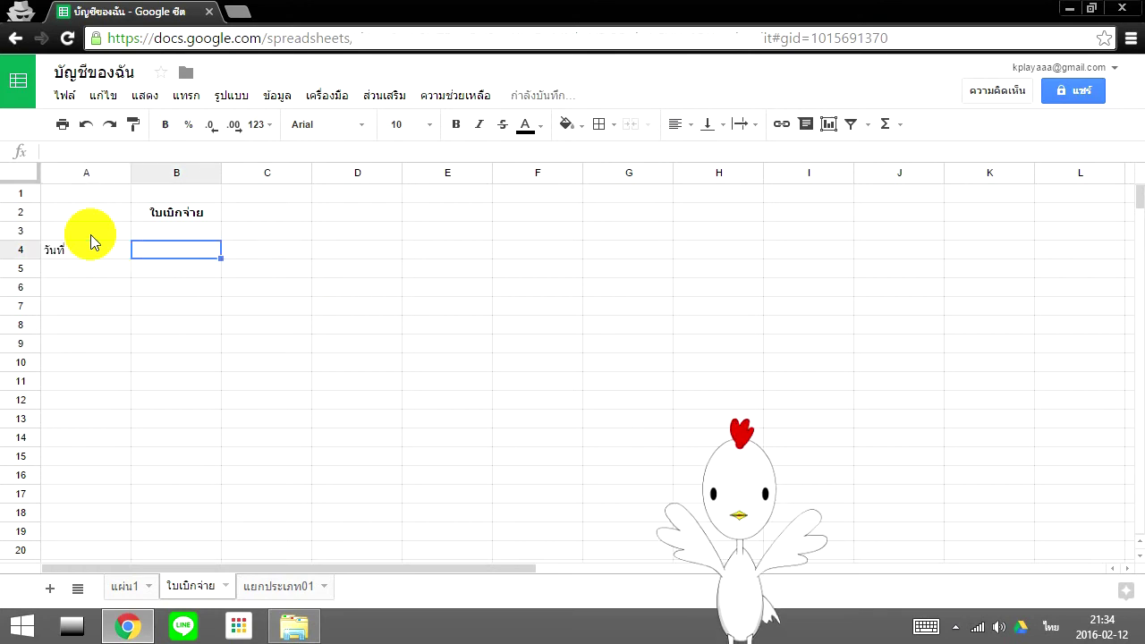
{"action": "key", "text": "Return"}
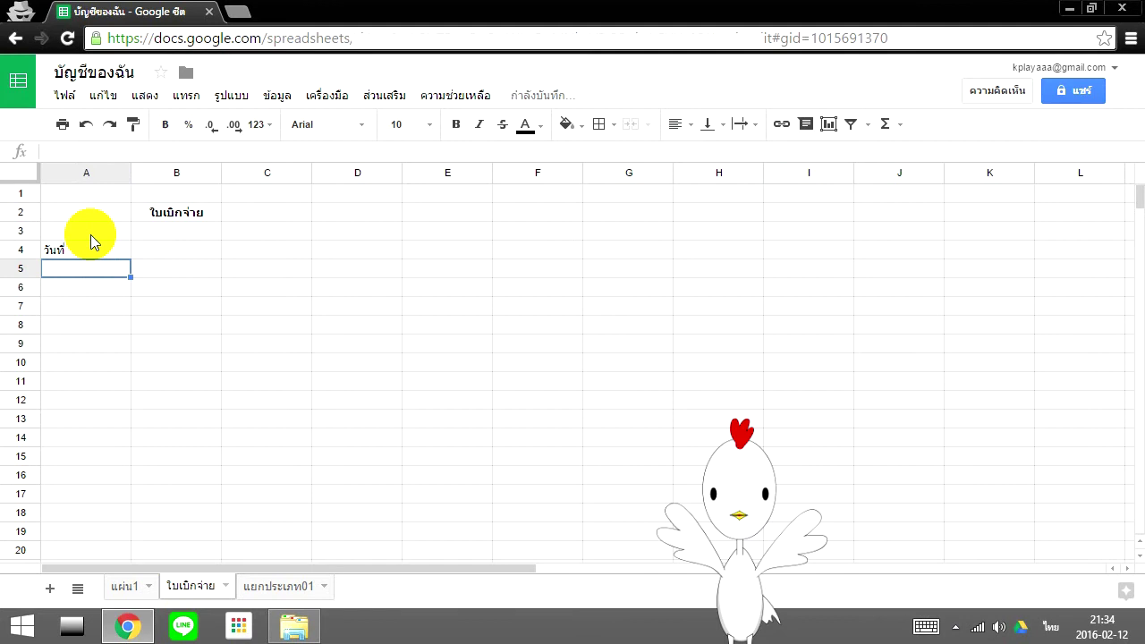
{"action": "left_click", "coordinate": [125, 586]}
Copy the ledger header row A2:G2 into G5 of the ใบเบิกจ่าย sheet.
{"action": "left_click_drag", "start_coordinate": [67, 223], "coordinate": [572, 225]}
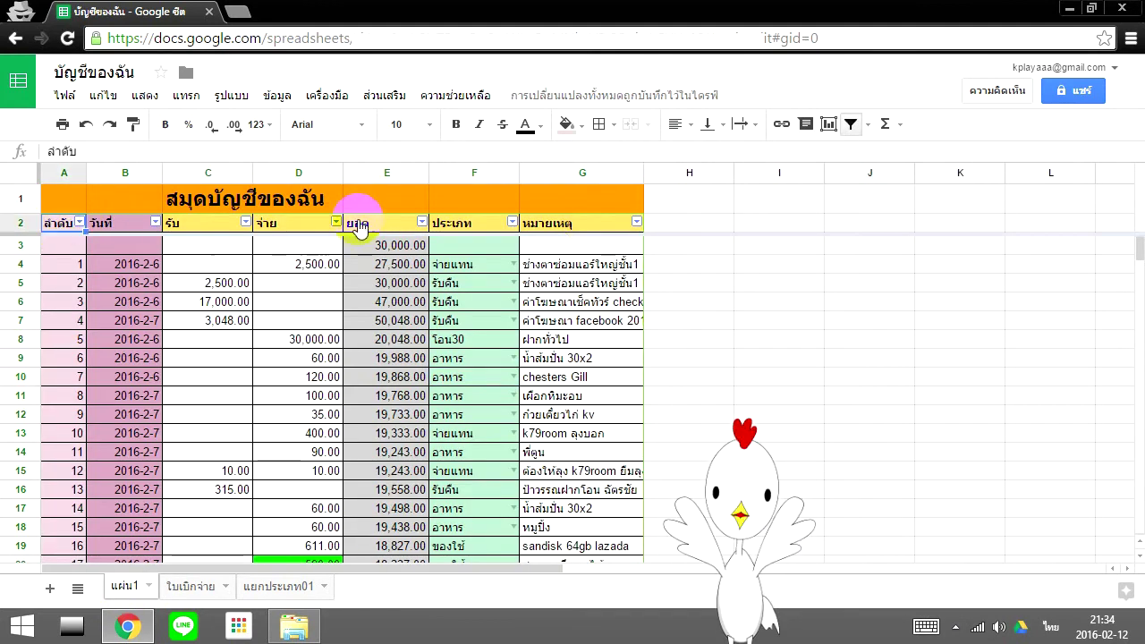
{"action": "left_click", "coordinate": [191, 585]}
{"action": "left_click", "coordinate": [564, 271]}
{"action": "left_click", "coordinate": [630, 269]}
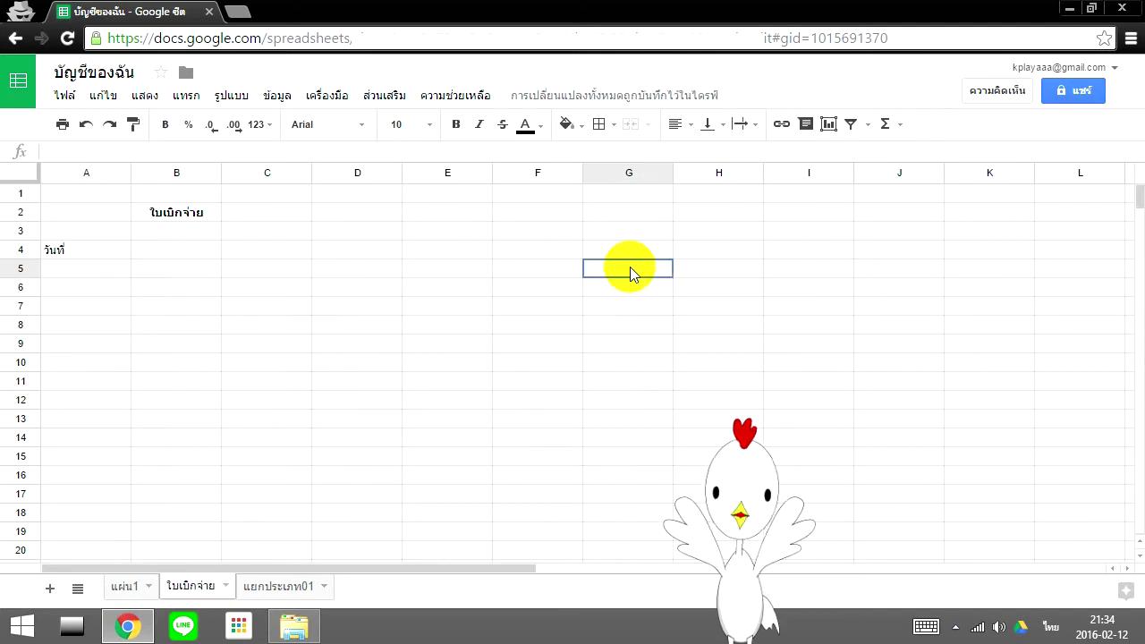
{"action": "key", "text": "ctrl+v"}
Narrow columns G through M so the pasted headers fit.
{"action": "left_click", "coordinate": [618, 175]}
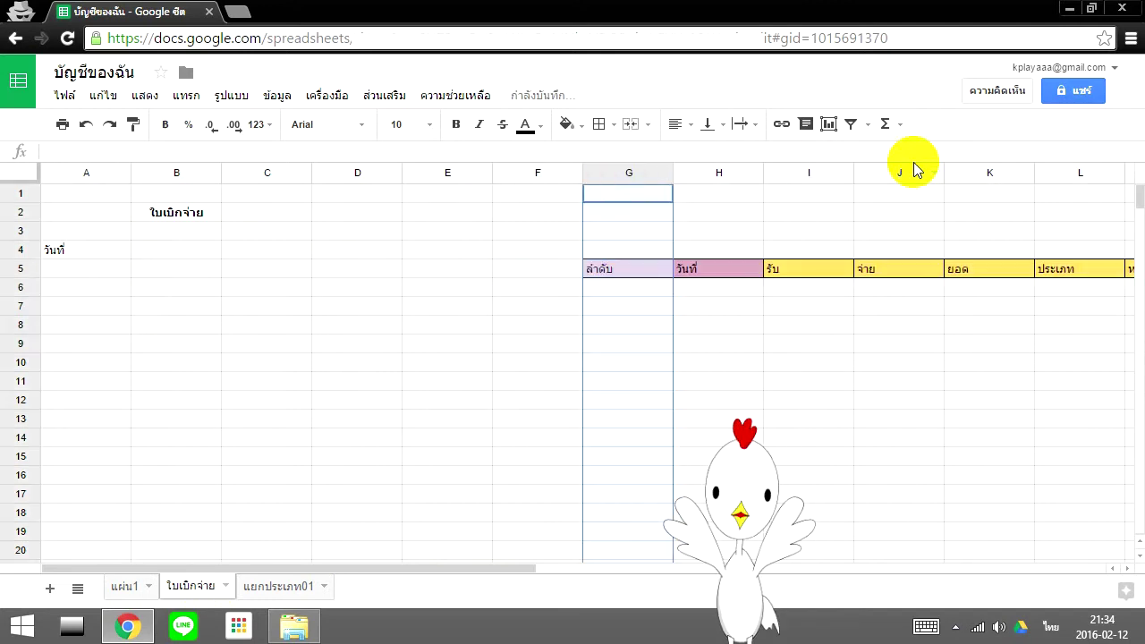
{"action": "left_click", "coordinate": [1128, 171], "text": "shift"}
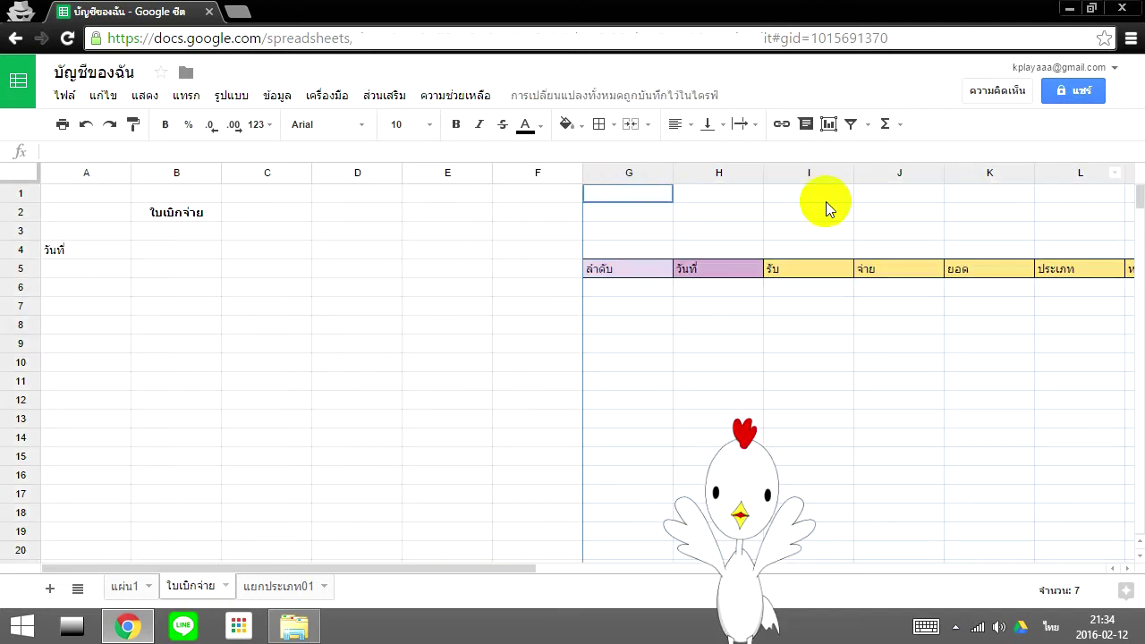
{"action": "left_click_drag", "start_coordinate": [672, 173], "coordinate": [625, 173]}
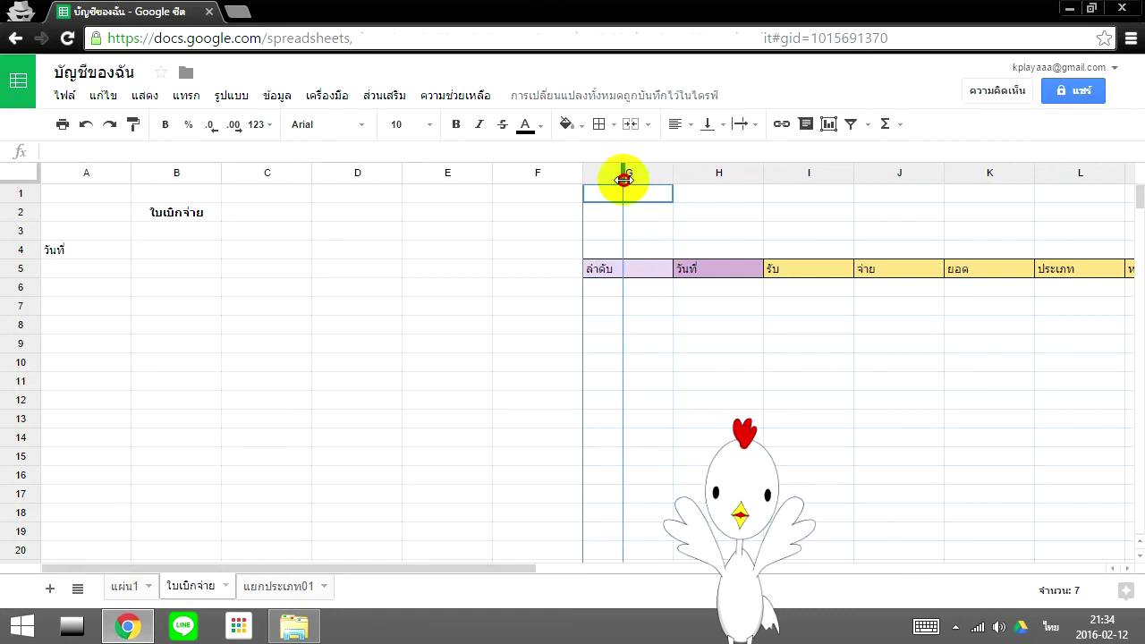
{"action": "left_click", "coordinate": [458, 322]}
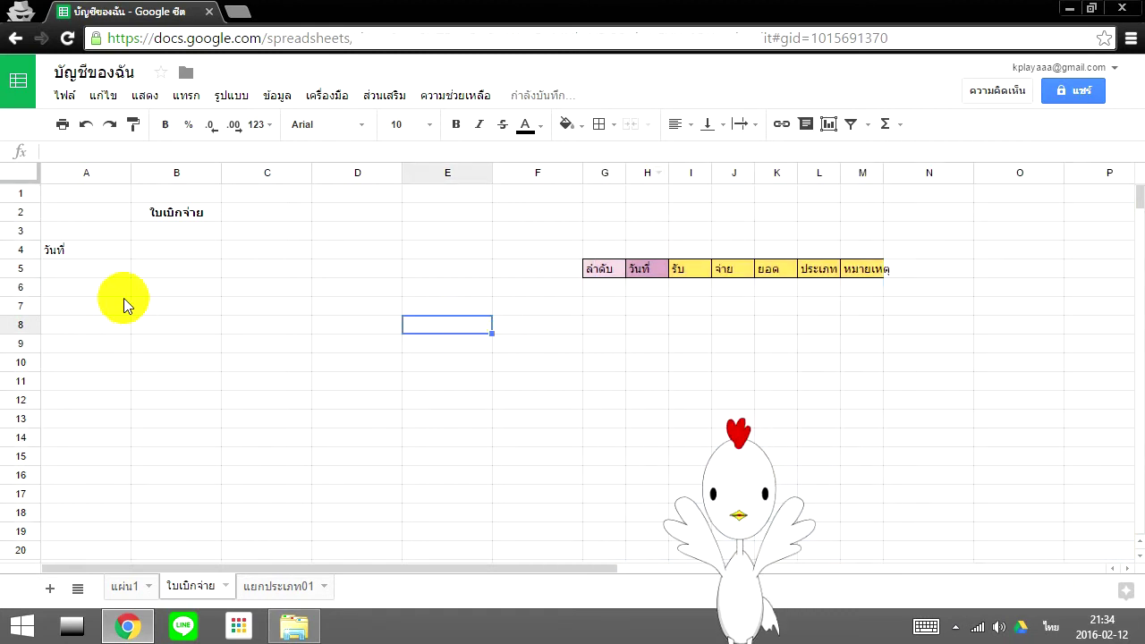
{"action": "left_click", "coordinate": [168, 253]}
{"action": "left_click", "coordinate": [91, 287]}
{"action": "type", "text": "ประเภท"}
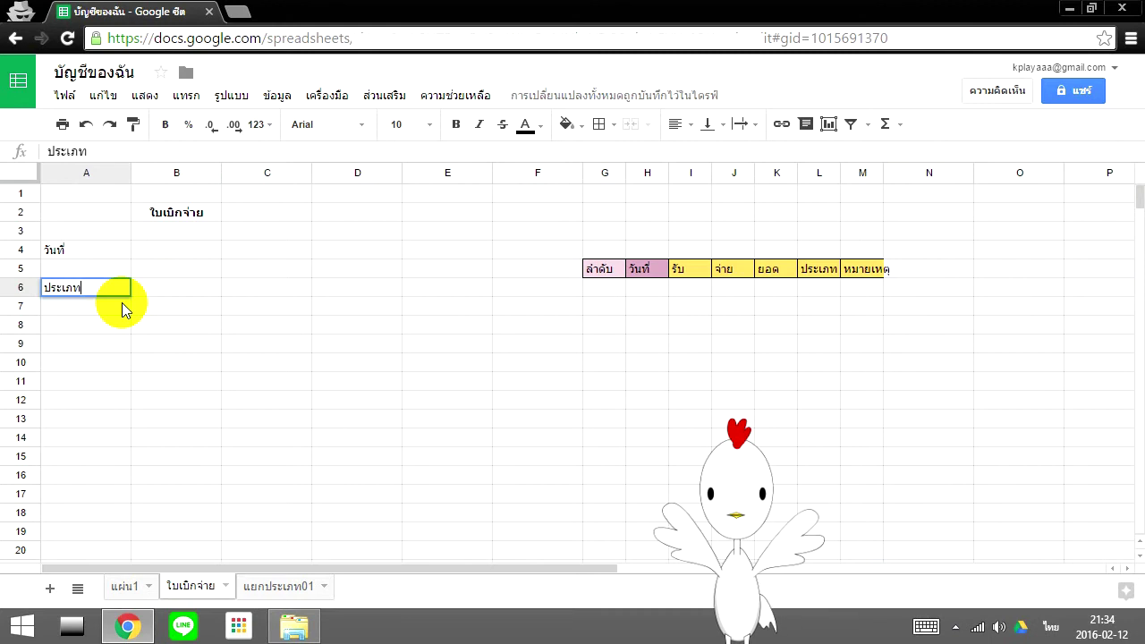
Add the labels ประเภท in A6 and จ่าย in C4.
{"action": "key", "text": "Return"}
{"action": "key", "text": "Right"}
{"action": "key", "text": "Right"}
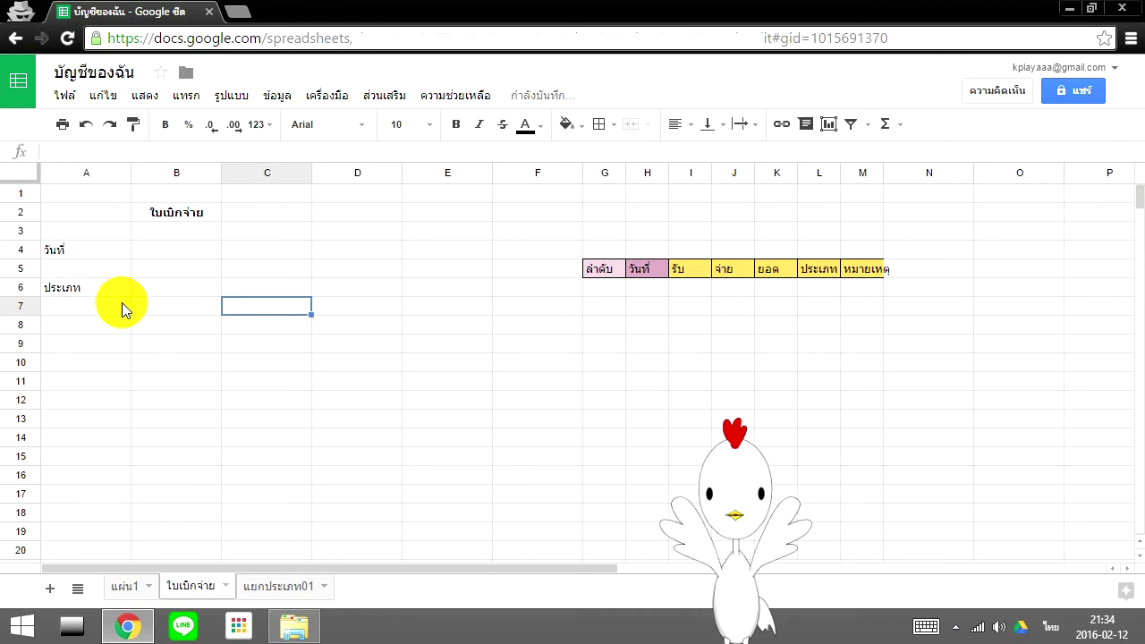
{"action": "key", "text": "Up"}
{"action": "key", "text": "Up"}
{"action": "key", "text": "Up"}
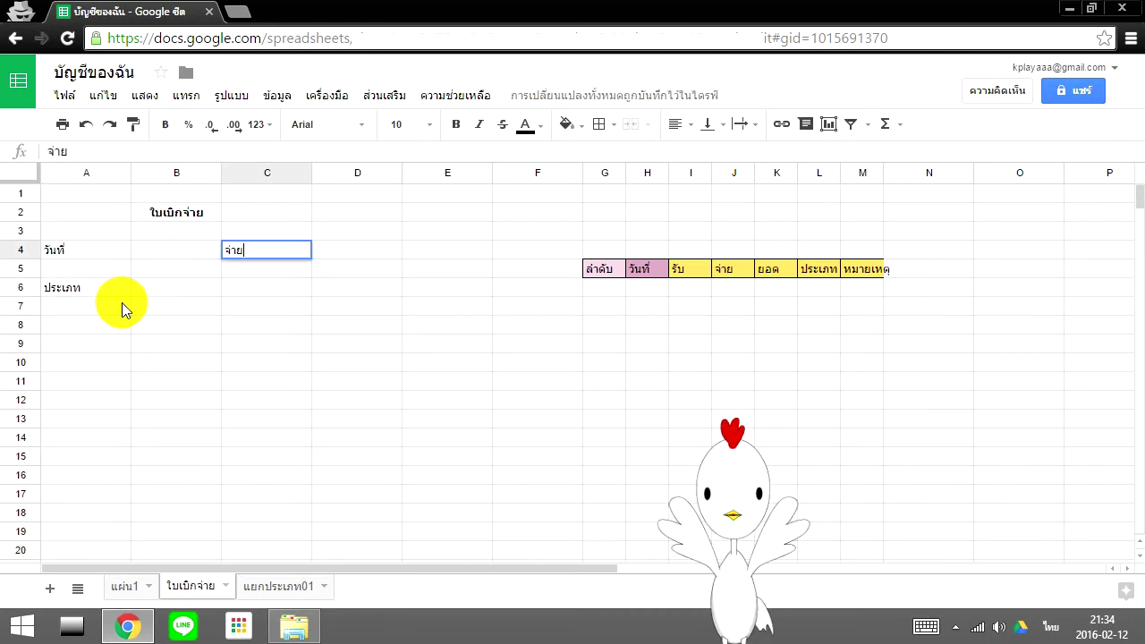
{"action": "key", "text": "Return"}
Add the labels หมายเหตุ in A9 and ผู้อนุมัติ in A12.
{"action": "key", "text": "Down"}
{"action": "key", "text": "Down"}
{"action": "key", "text": "Down"}
{"action": "key", "text": "Down"}
{"action": "key", "text": "Left"}
{"action": "key", "text": "Left"}
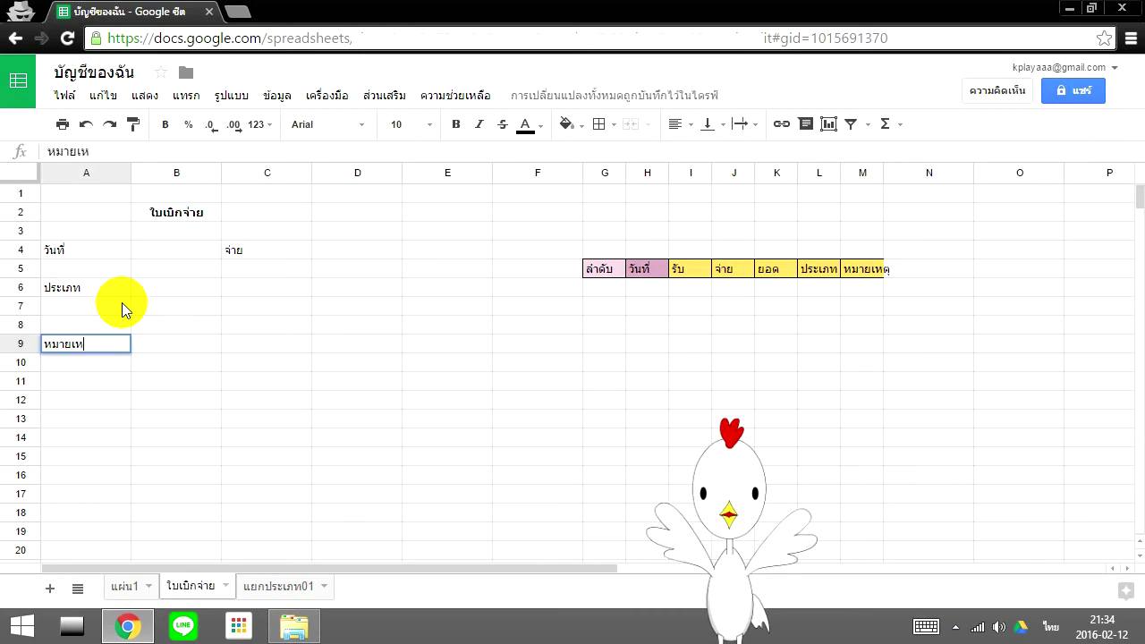
{"action": "type", "text": "ตุ"}
{"action": "key", "text": "Return"}
{"action": "key", "text": "Down"}
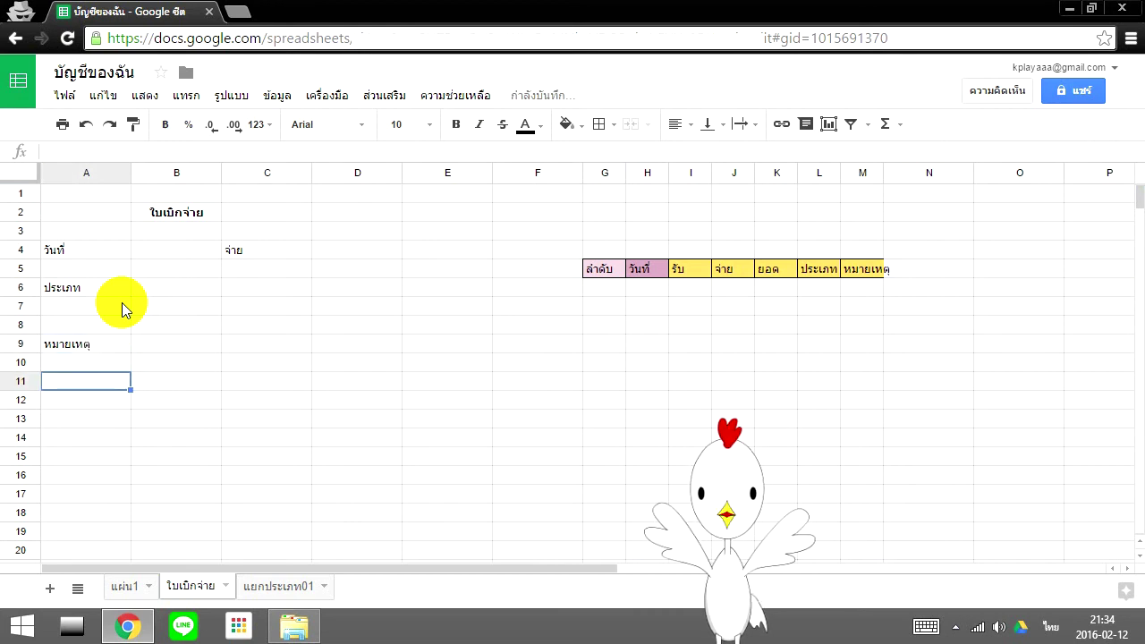
{"action": "key", "text": "Down"}
{"action": "key", "text": "Down"}
{"action": "key", "text": "Up"}
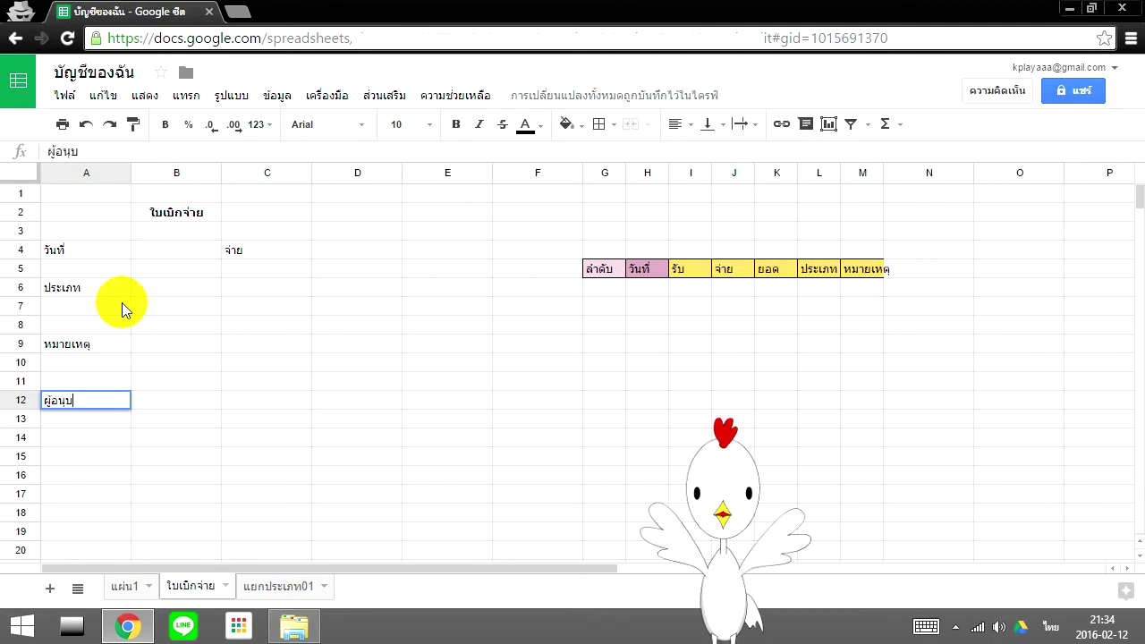
{"action": "type", "text": "มัติ"}
{"action": "key", "text": "Return"}
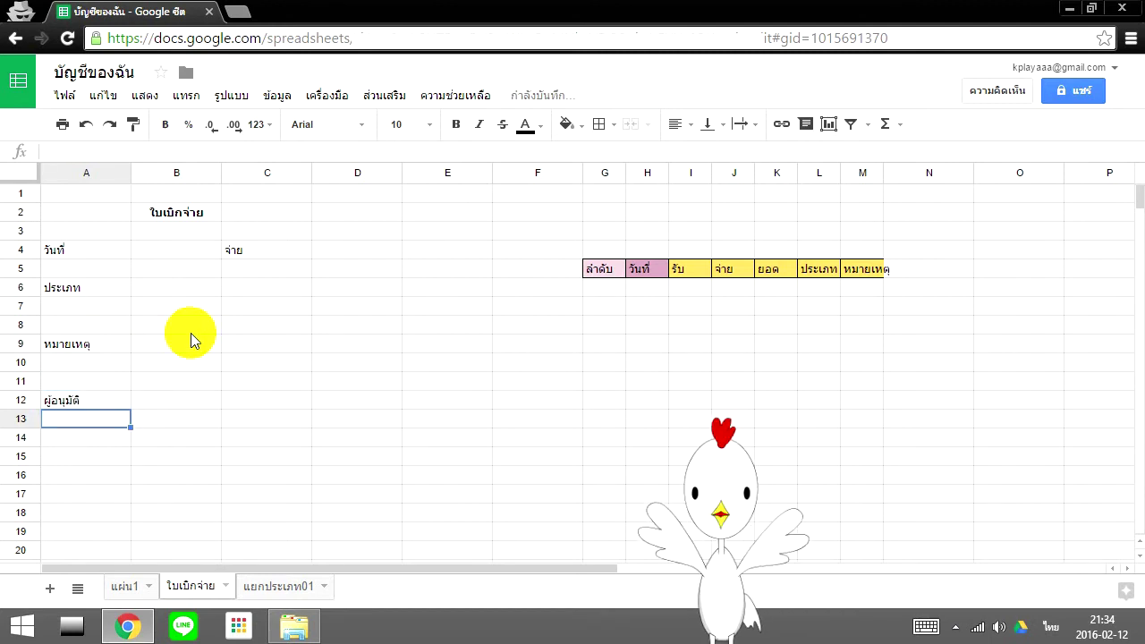
{"action": "left_click", "coordinate": [173, 247]}
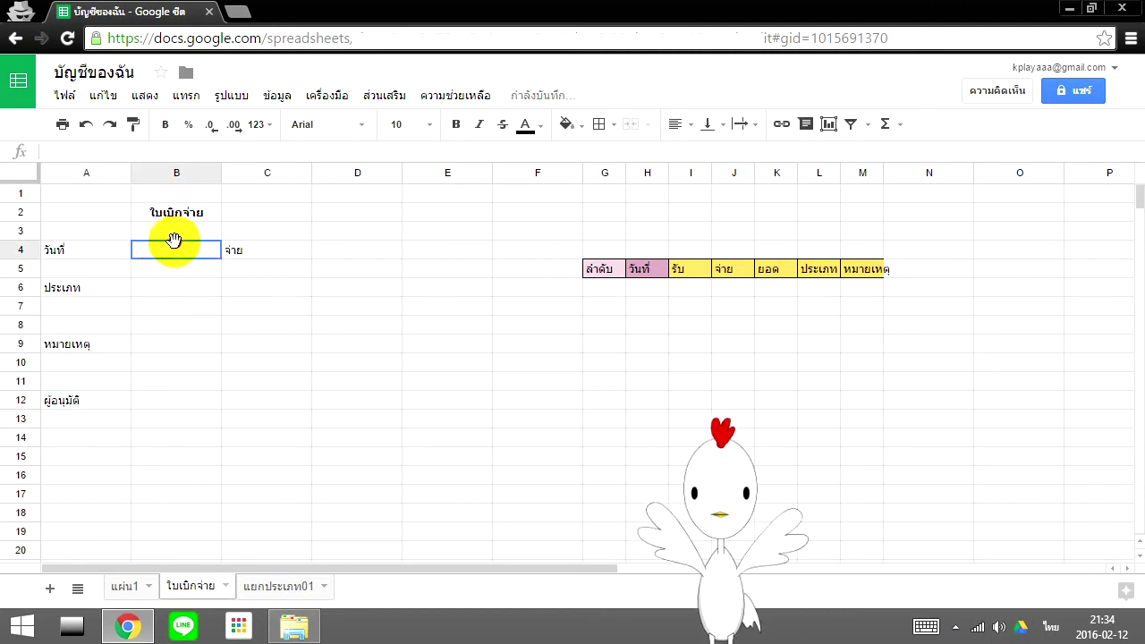
Enter voucher number 7 in A2, coloured red and centred.
{"action": "left_click", "coordinate": [116, 214]}
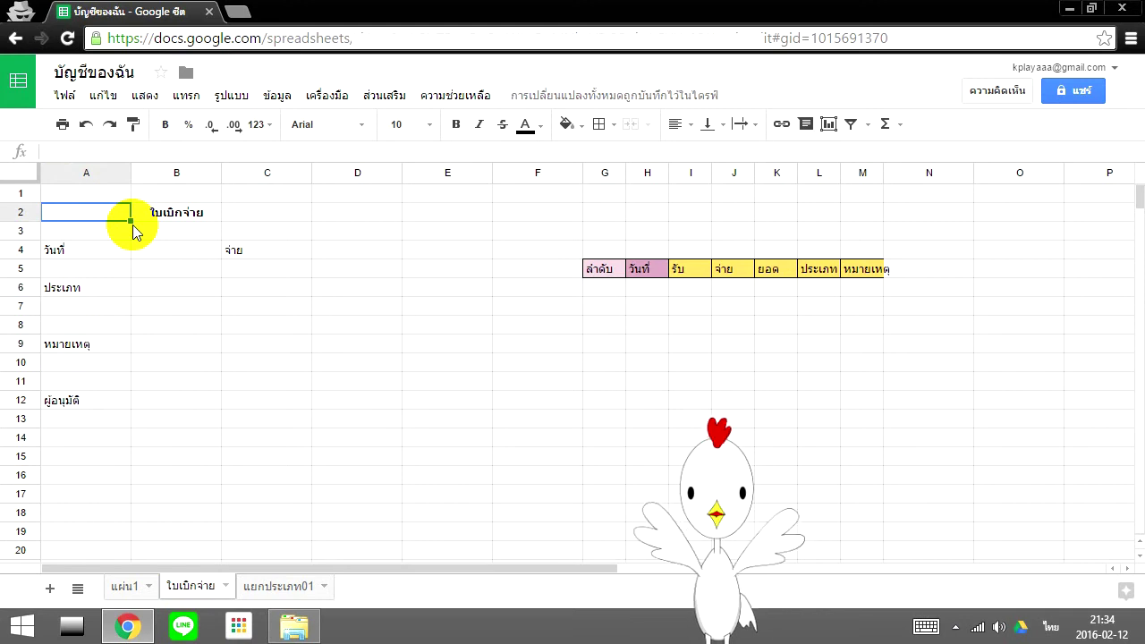
{"action": "type", "text": "7"}
{"action": "key", "text": "Return"}
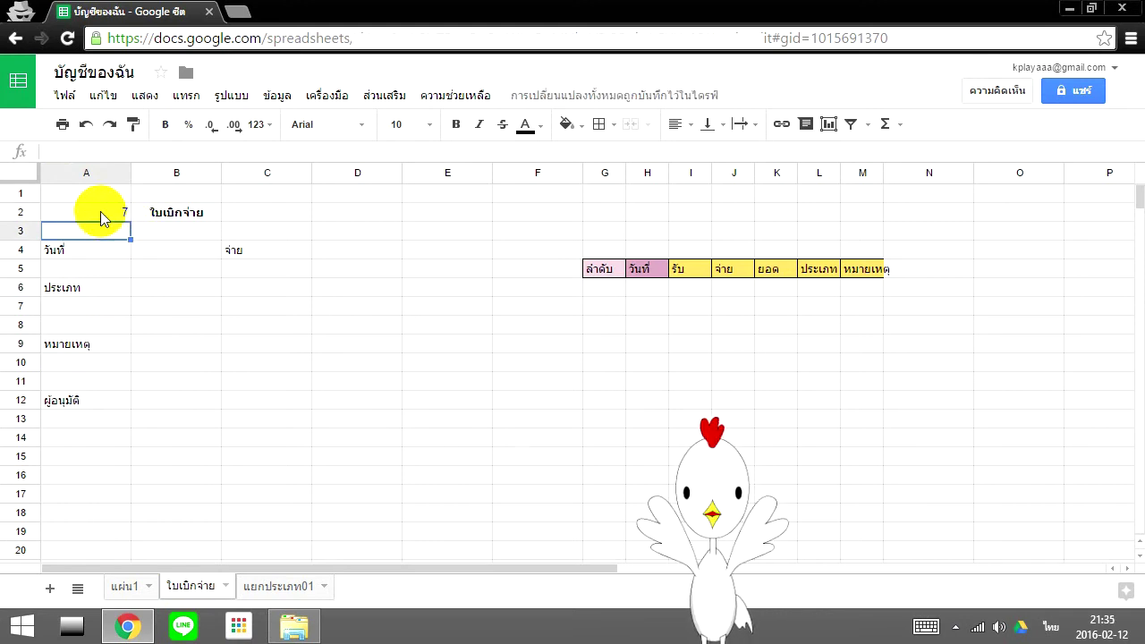
{"action": "left_click", "coordinate": [101, 212]}
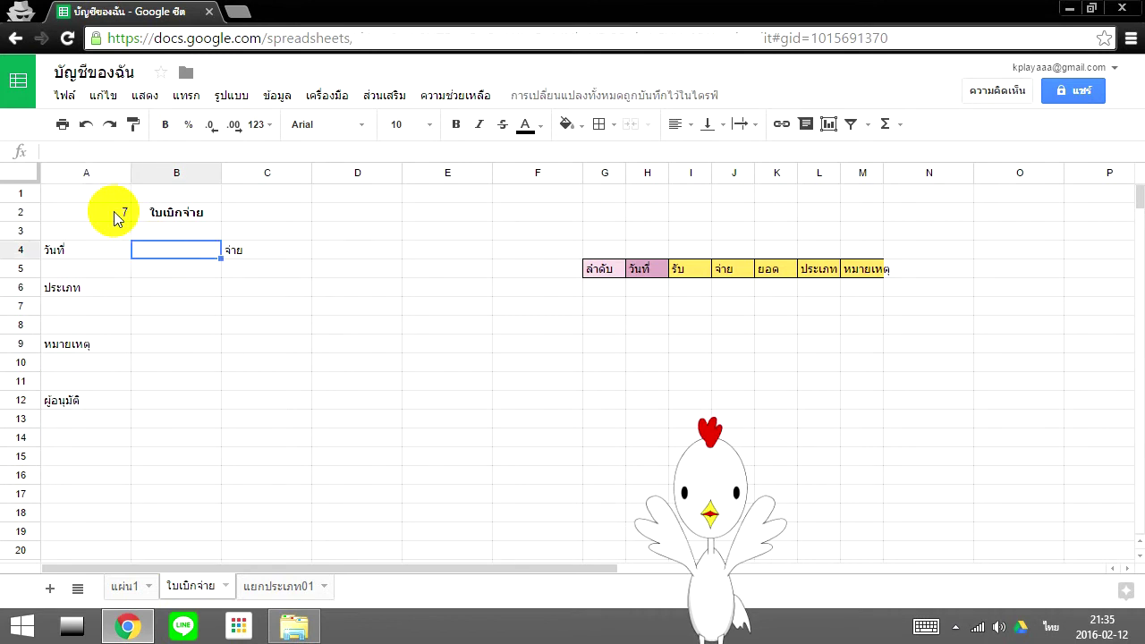
{"action": "left_click", "coordinate": [523, 121]}
{"action": "left_click", "coordinate": [552, 202]}
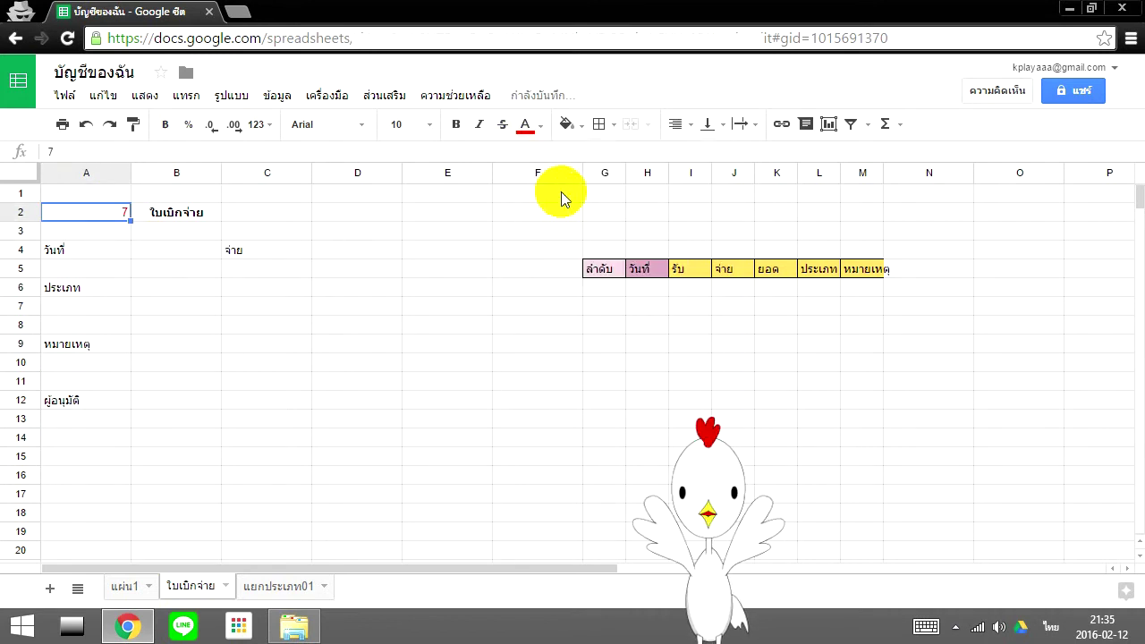
{"action": "left_click", "coordinate": [687, 125]}
{"action": "left_click", "coordinate": [698, 149]}
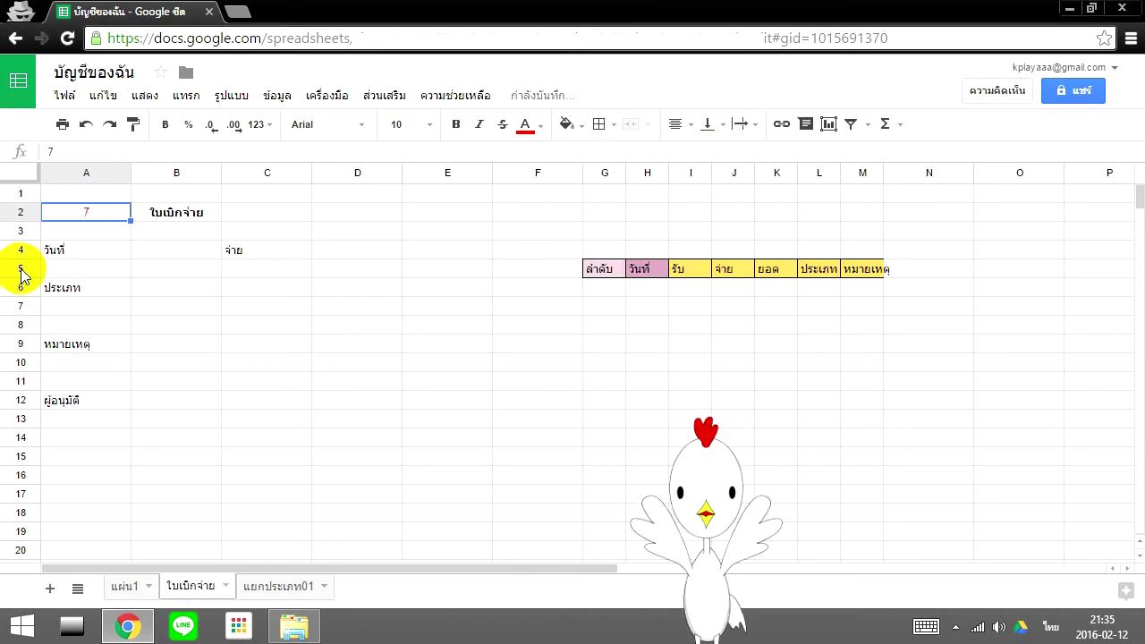
Select B4 and click through the surrounding cells of the form.
{"action": "left_click", "coordinate": [168, 253]}
{"action": "left_click", "coordinate": [307, 246]}
{"action": "left_click", "coordinate": [338, 235]}
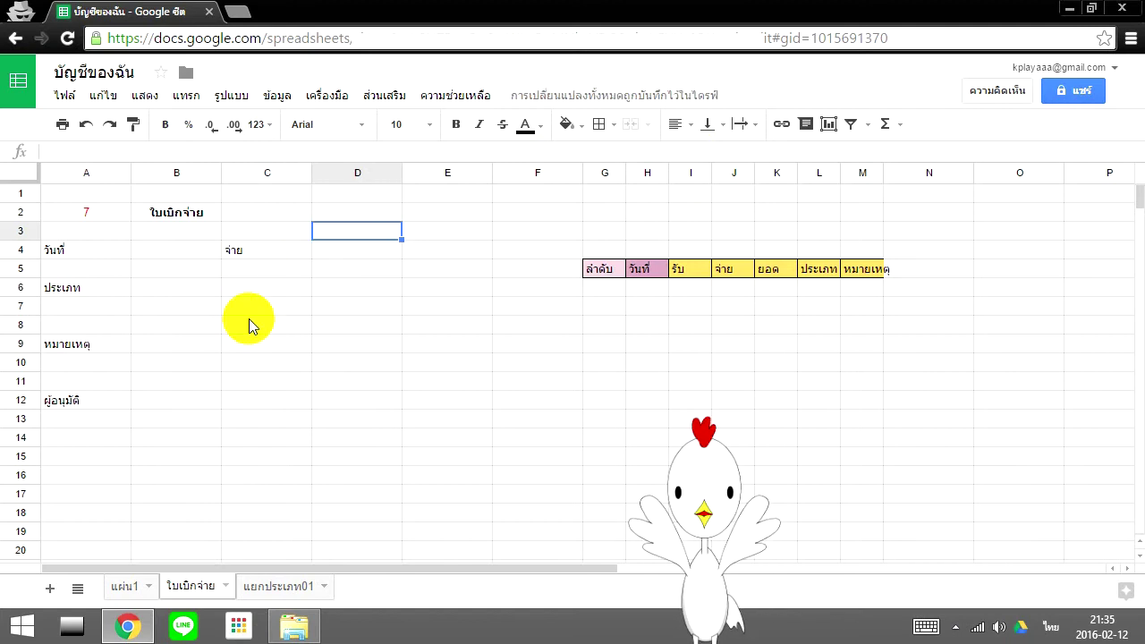
{"action": "left_click", "coordinate": [164, 292]}
{"action": "left_click", "coordinate": [251, 286]}
{"action": "left_click", "coordinate": [152, 400]}
{"action": "left_click", "coordinate": [181, 345]}
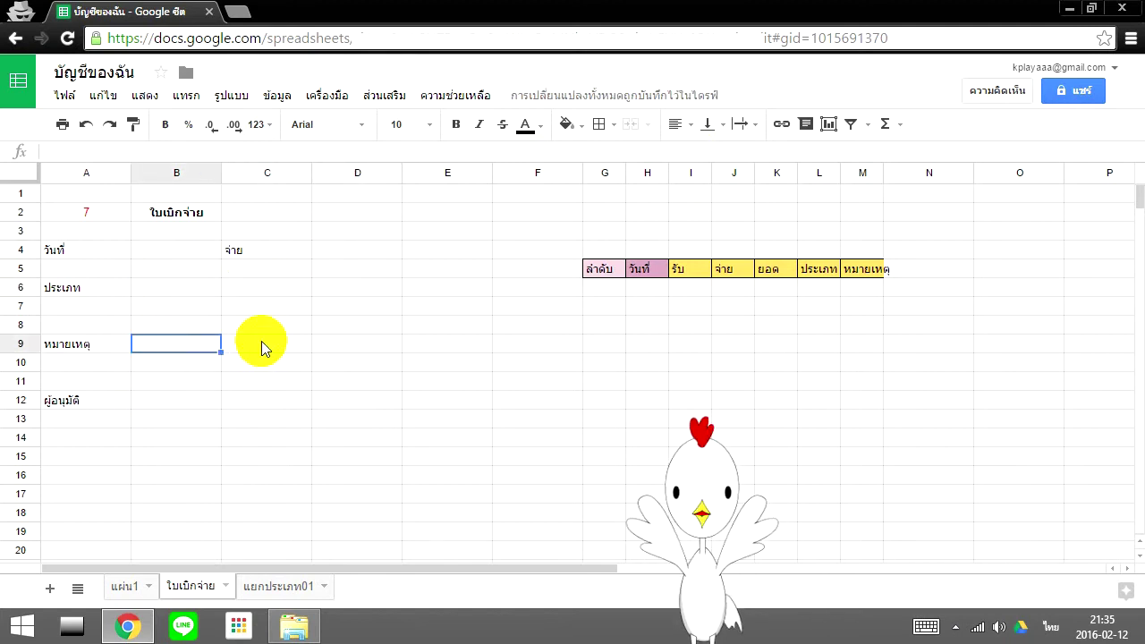
{"action": "left_click", "coordinate": [253, 400]}
{"action": "left_click", "coordinate": [191, 399]}
{"action": "left_click", "coordinate": [169, 341]}
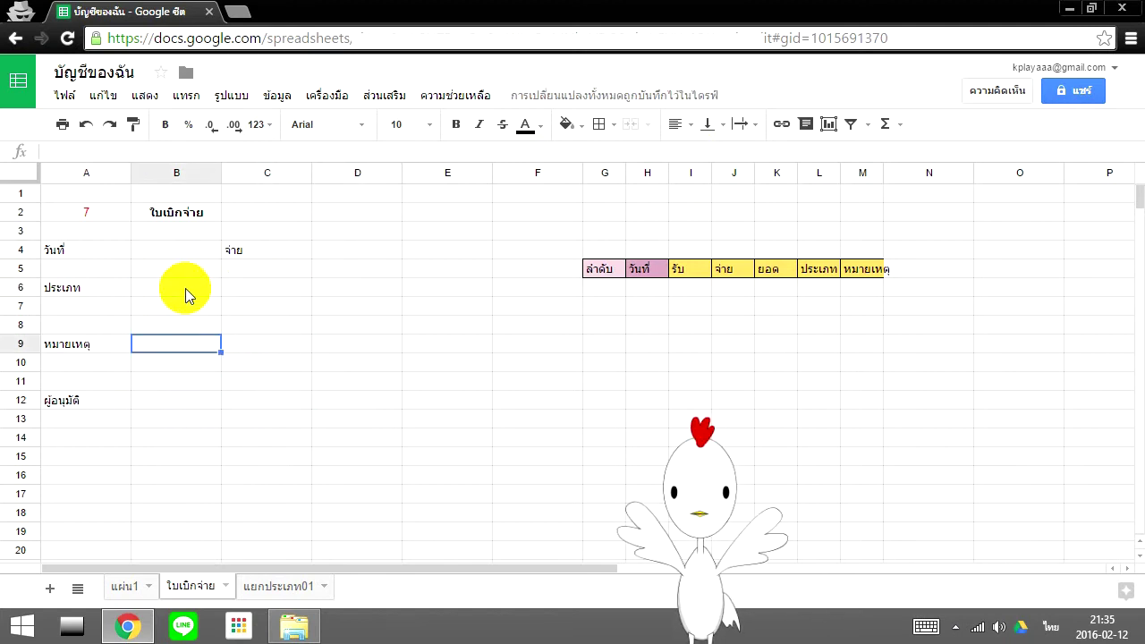
Start typing the NOW function in B4 after switching the keyboard to English.
{"action": "left_click", "coordinate": [166, 254]}
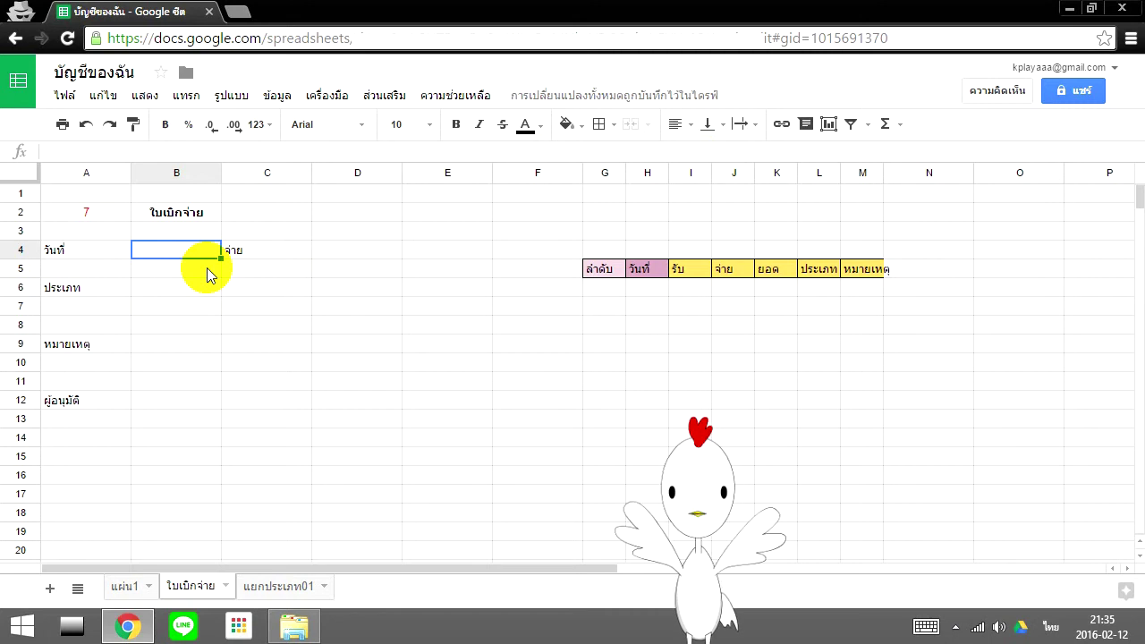
{"action": "type", "text": "ช"}
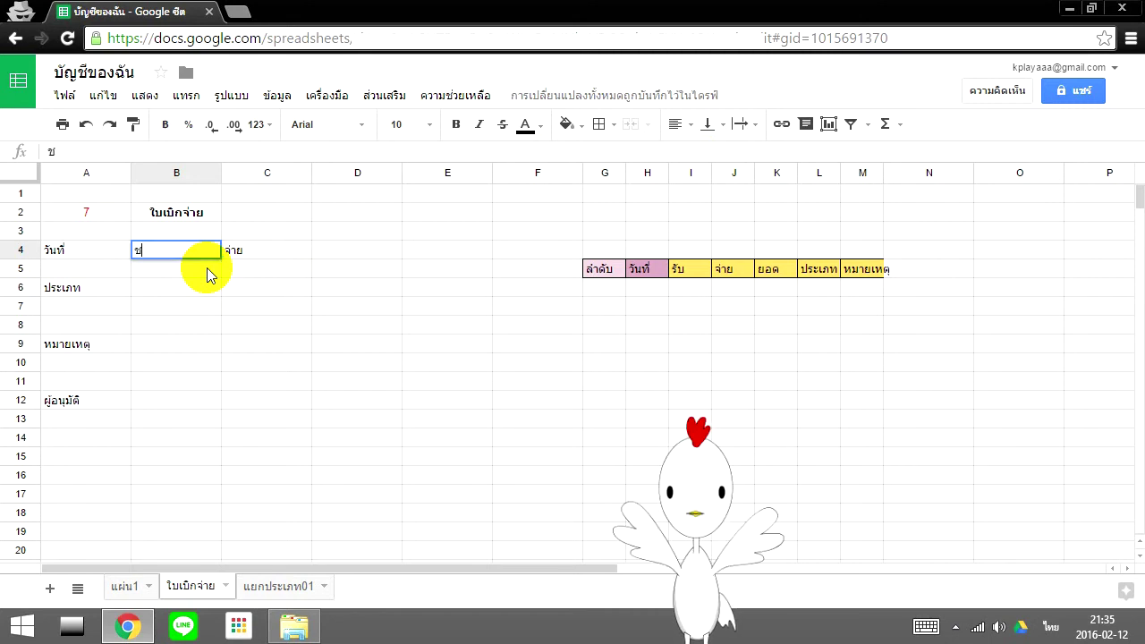
{"action": "key", "text": "BackSpace"}
{"action": "key", "text": "grave"}
{"action": "type", "text": "="}
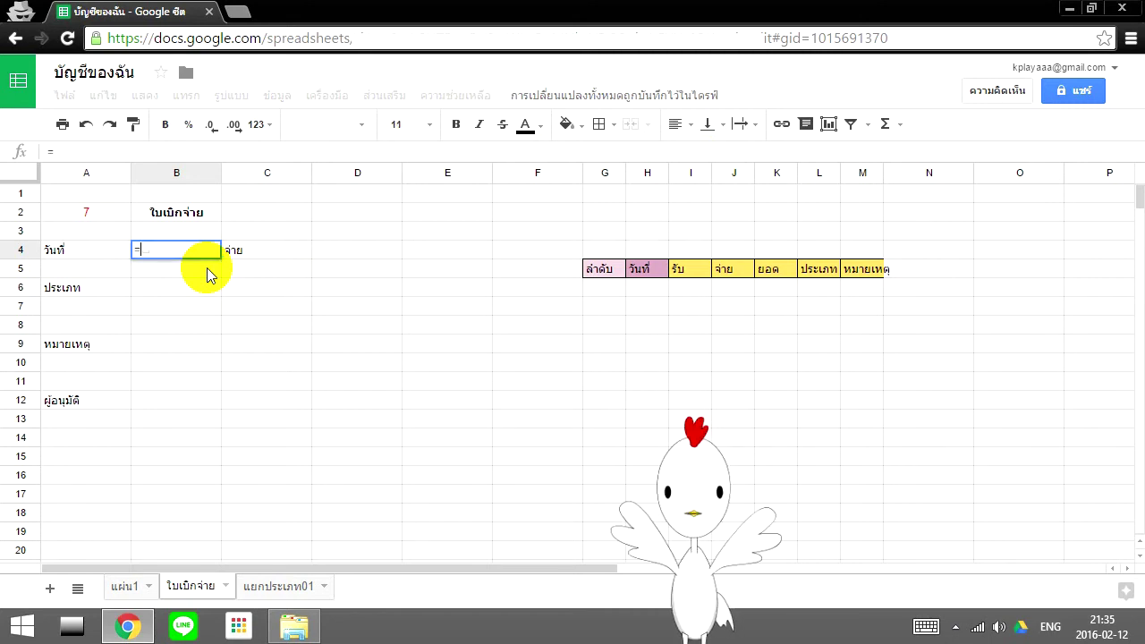
{"action": "type", "text": "now"}
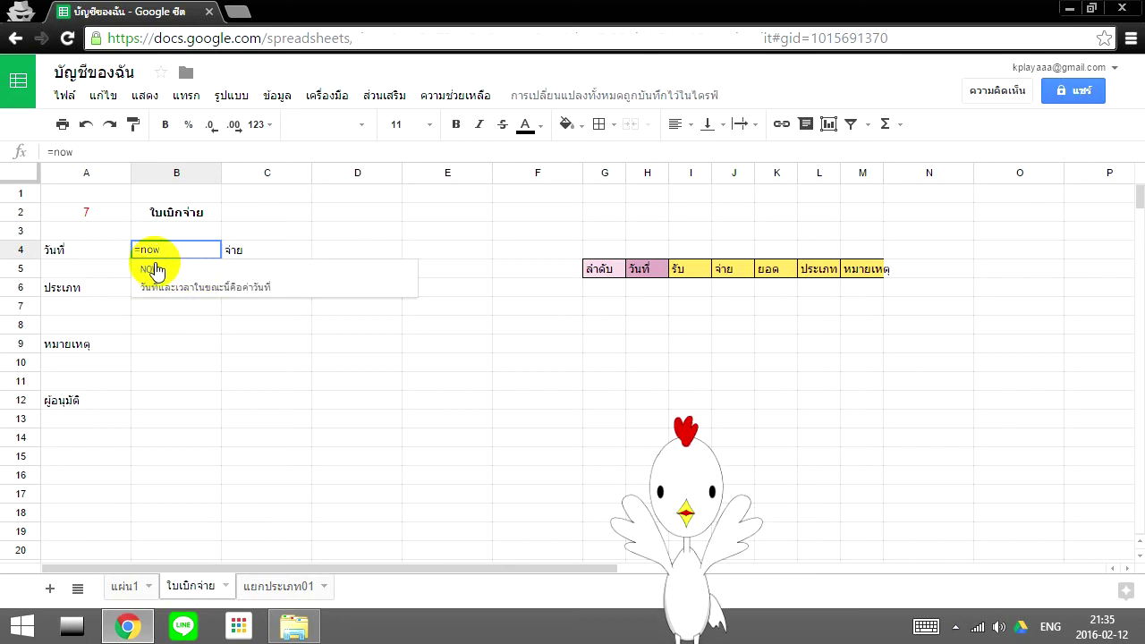
{"action": "key", "text": "BackSpace"}
{"action": "key", "text": "BackSpace"}
{"action": "key", "text": "BackSpace"}
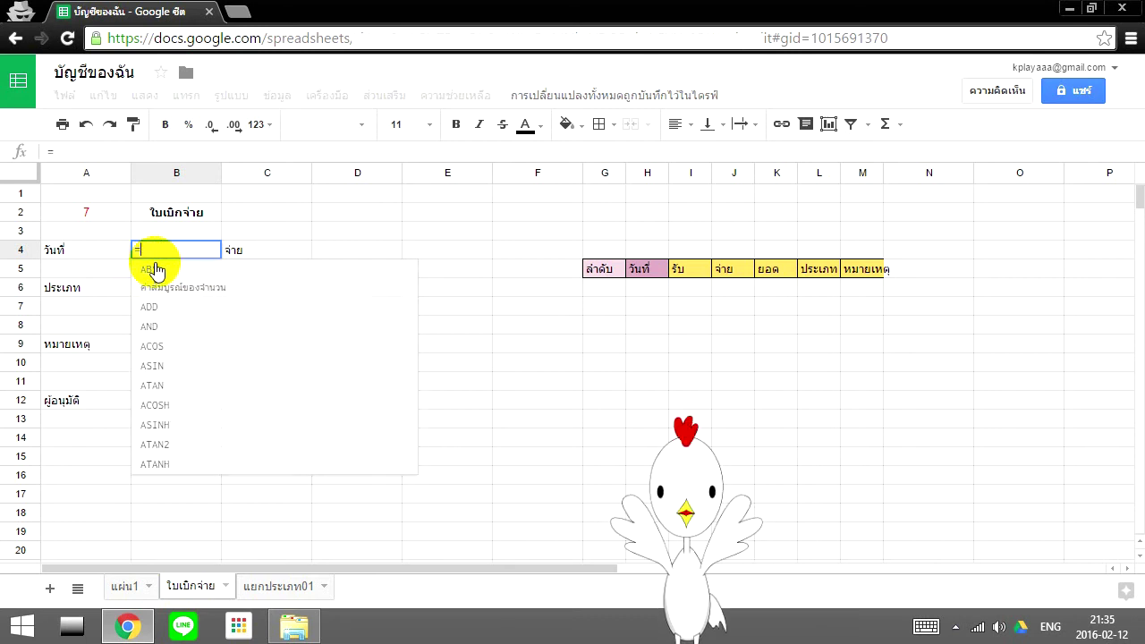
{"action": "type", "text": "c"}
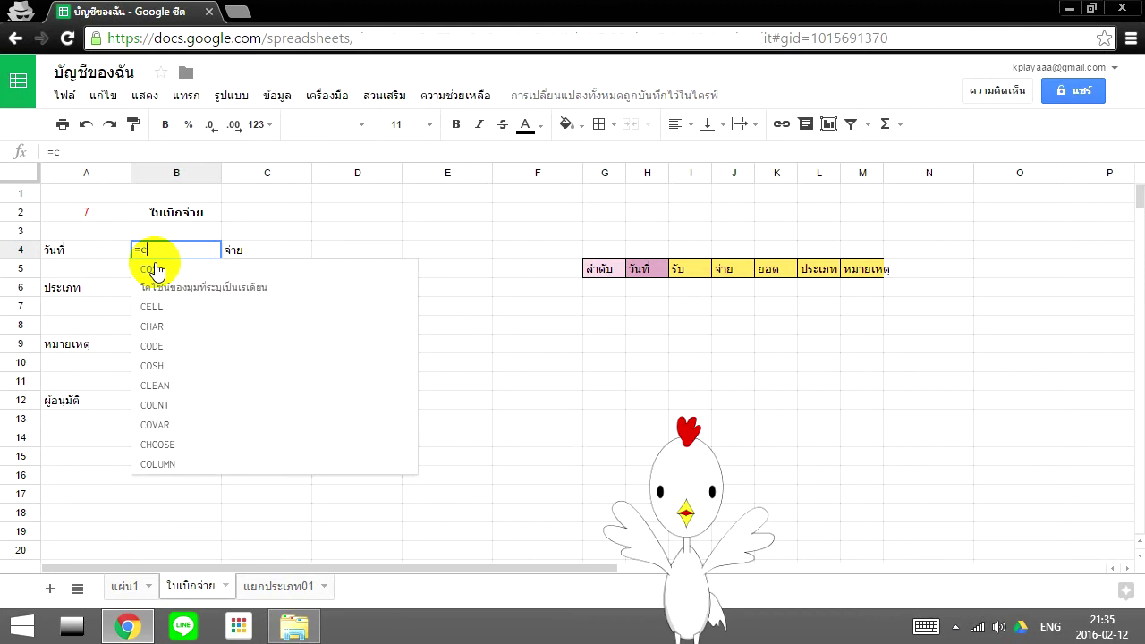
{"action": "key", "text": "BackSpace"}
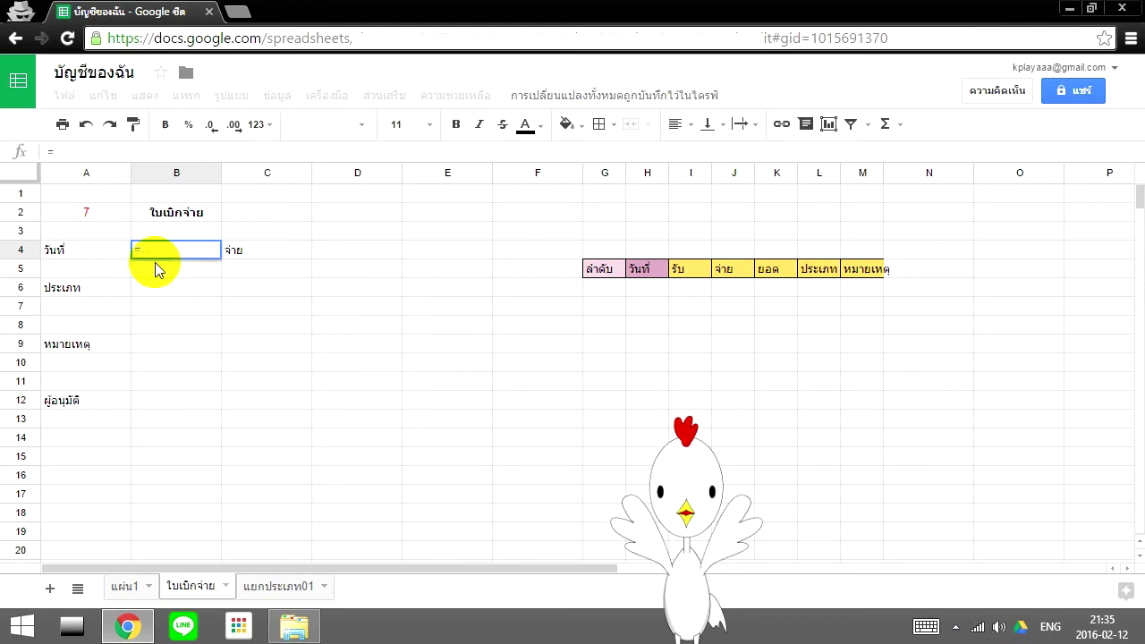
{"action": "type", "text": "now"}
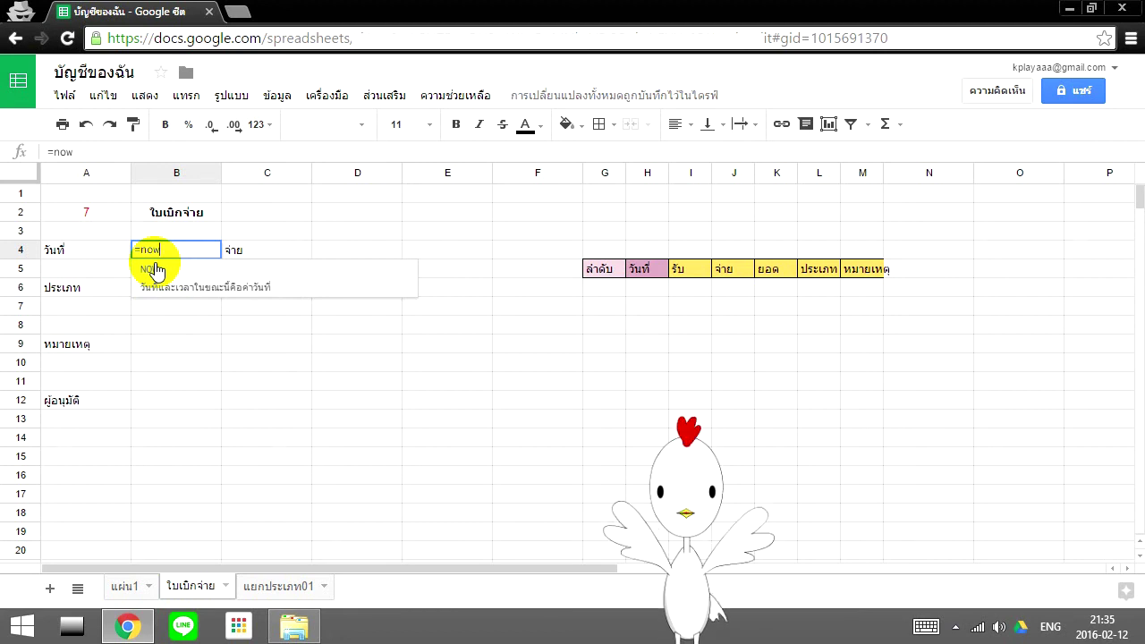
Complete B4 as =NOW() so it shows the current date and time.
{"action": "left_click", "coordinate": [154, 269]}
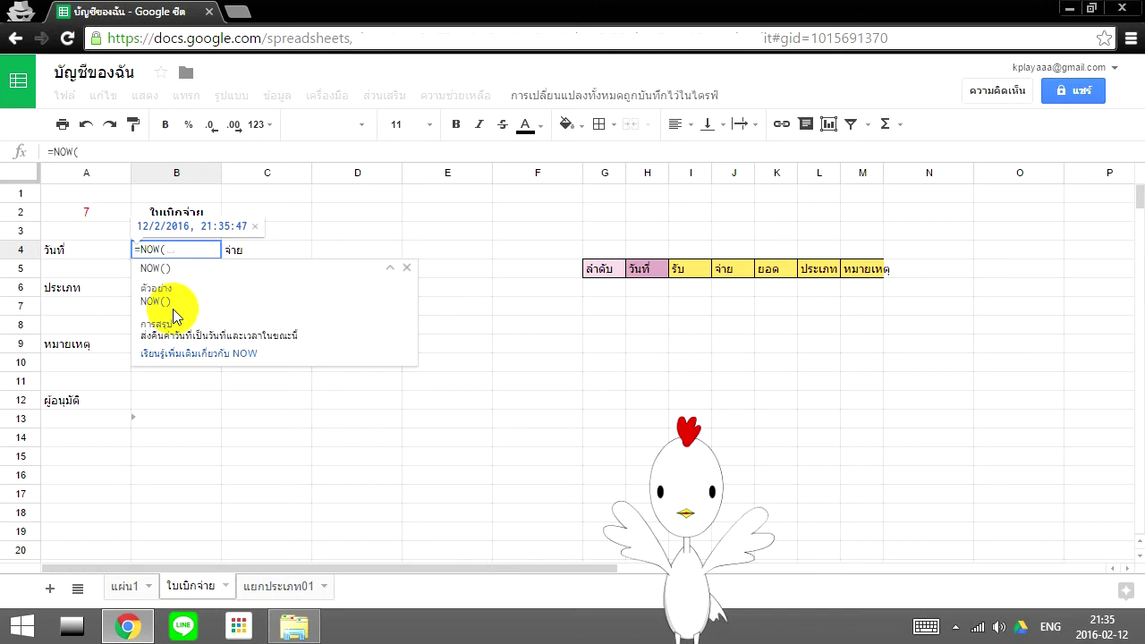
{"action": "left_click_drag", "start_coordinate": [179, 301], "coordinate": [142, 301]}
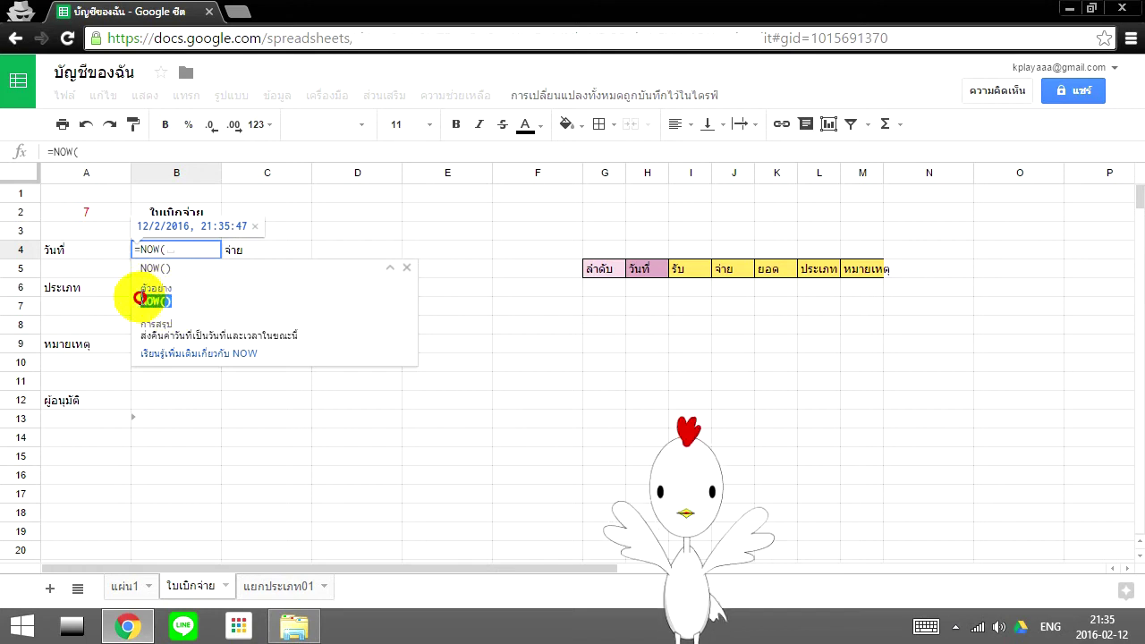
{"action": "left_click", "coordinate": [186, 255]}
{"action": "type", "text": ")"}
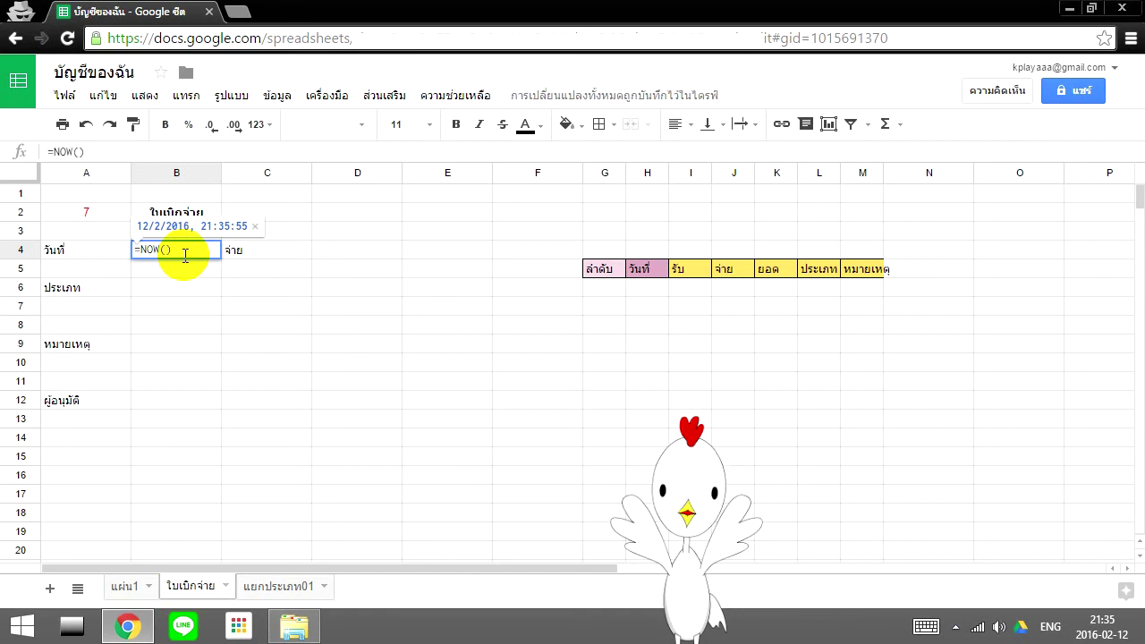
{"action": "key", "text": "Return"}
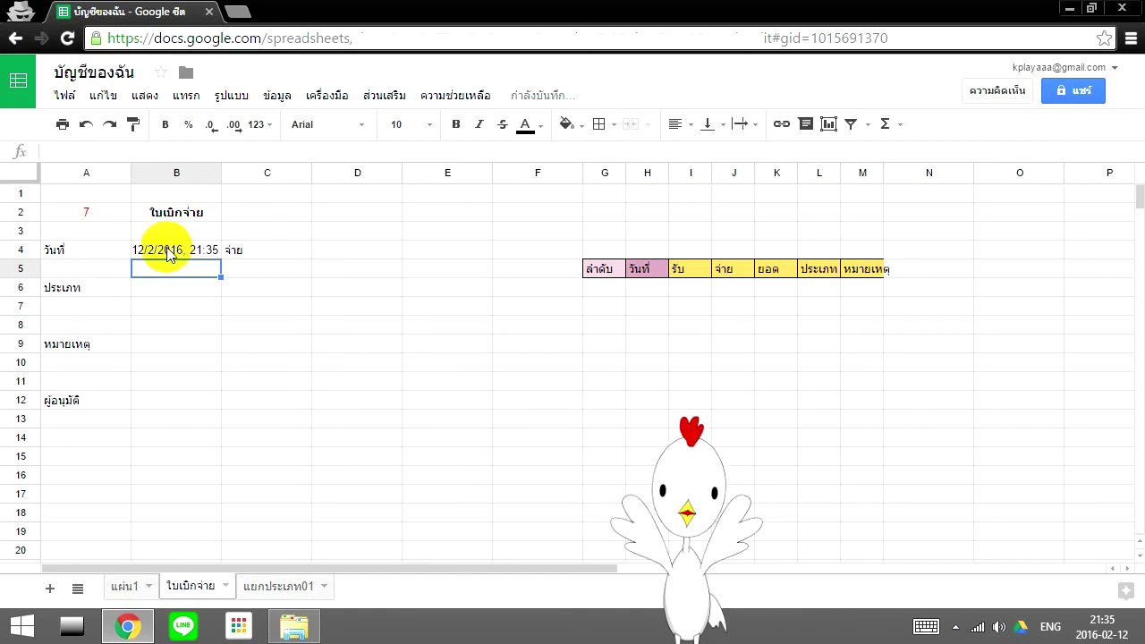
{"action": "left_click", "coordinate": [174, 253]}
Change the voucher number in A2 to 8 and widen column B.
{"action": "left_click", "coordinate": [100, 213]}
{"action": "type", "text": "8"}
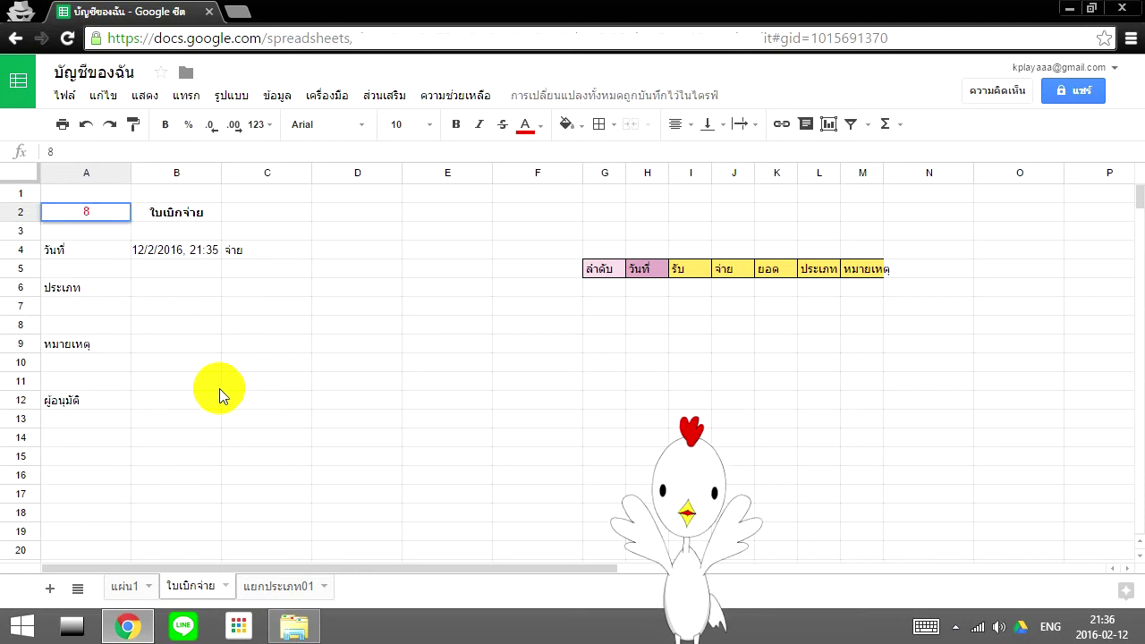
{"action": "key", "text": "Return"}
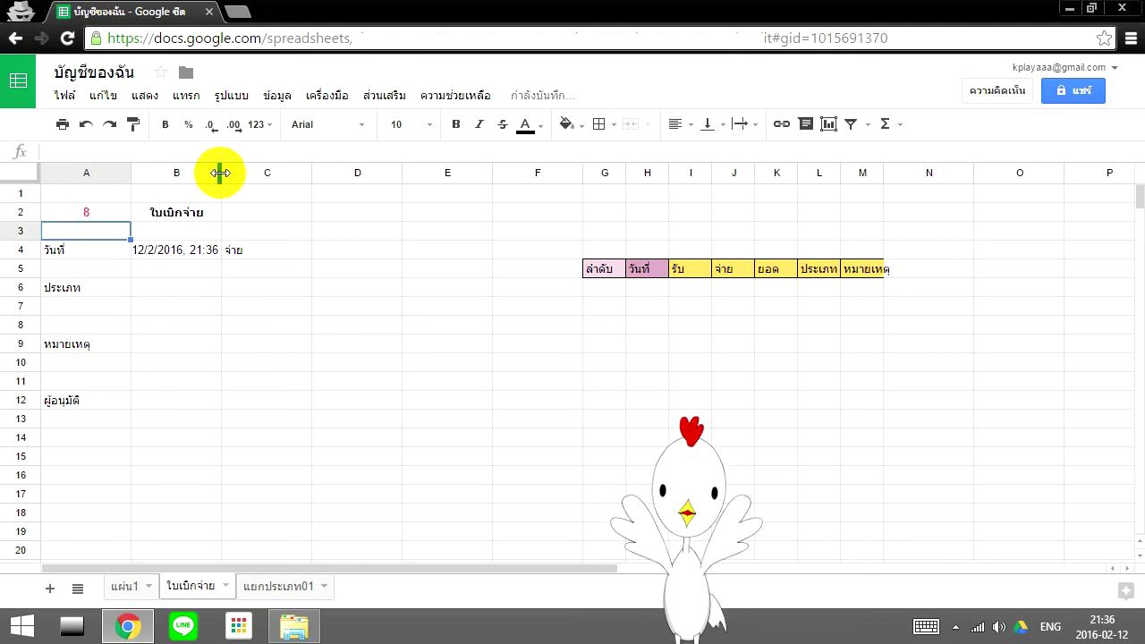
{"action": "left_click_drag", "start_coordinate": [220, 172], "coordinate": [262, 173]}
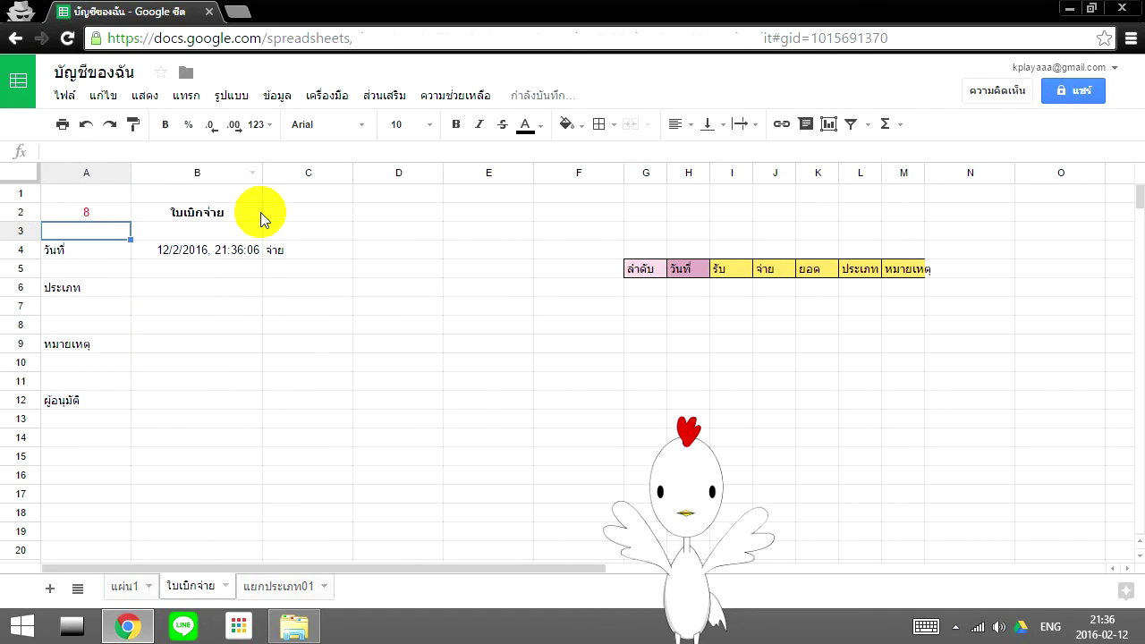
Retype 7 then 8 in A2 to watch the NOW() timestamp refresh.
{"action": "left_click", "coordinate": [97, 218]}
{"action": "type", "text": "7"}
{"action": "key", "text": "Return"}
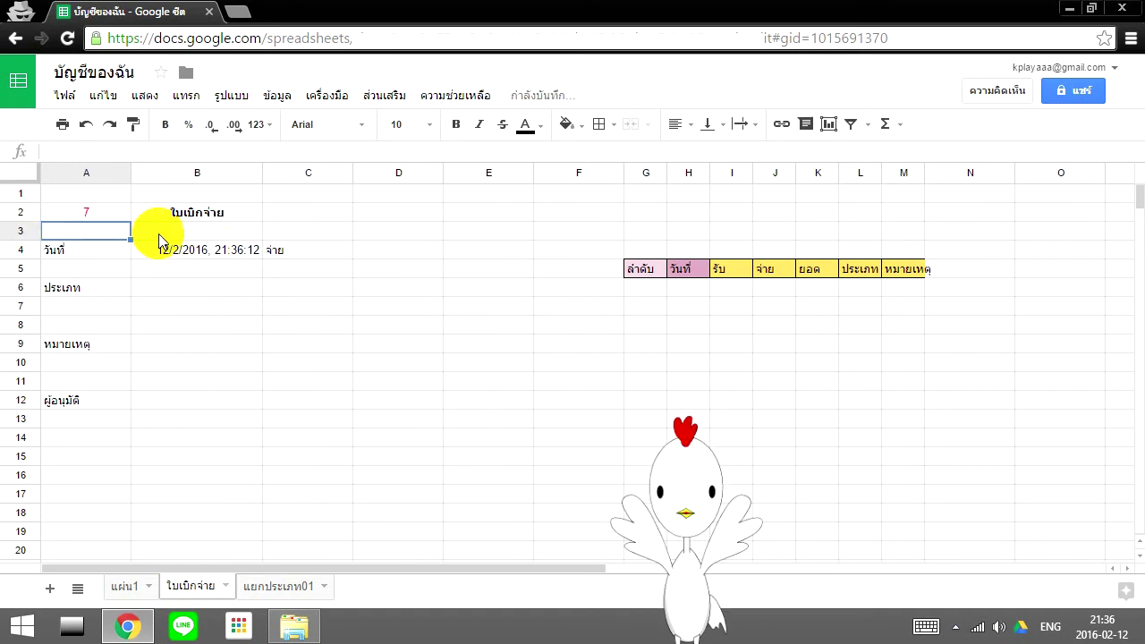
{"action": "left_click", "coordinate": [107, 221]}
{"action": "type", "text": "8"}
{"action": "key", "text": "Return"}
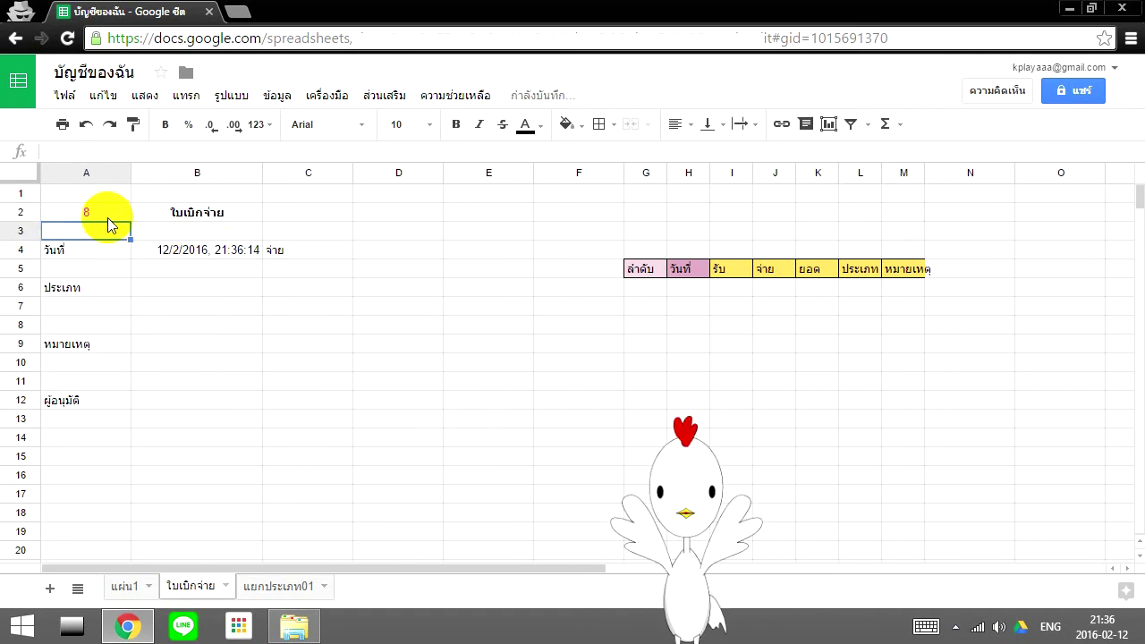
{"action": "left_click", "coordinate": [108, 218]}
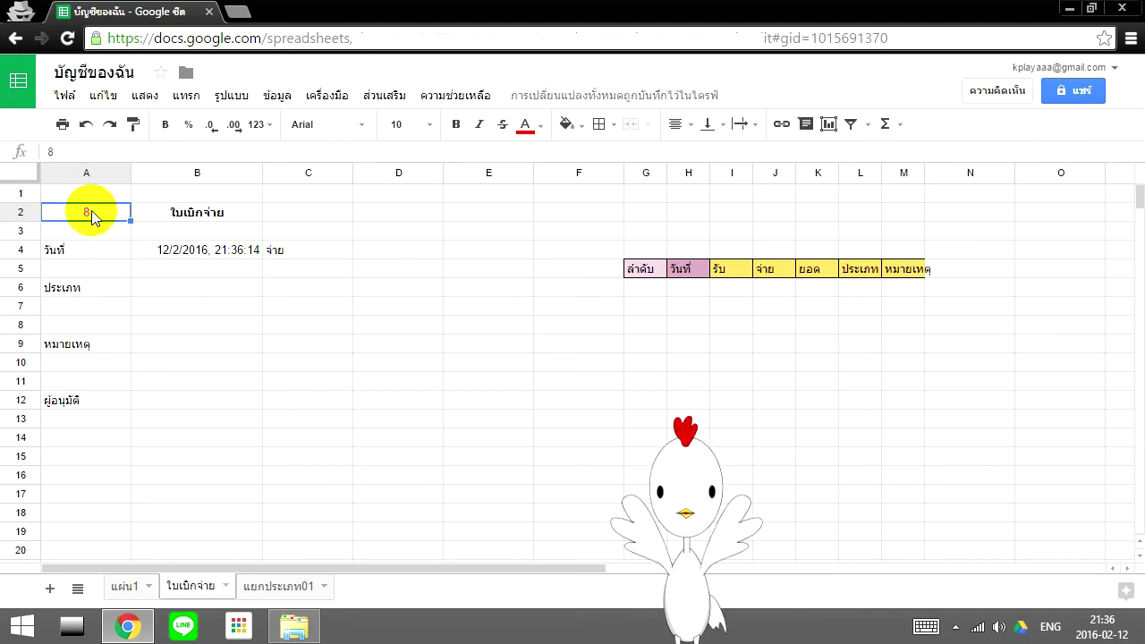
In B6, begin =VLOOKUP( with A2 as the search key.
{"action": "left_click", "coordinate": [251, 250]}
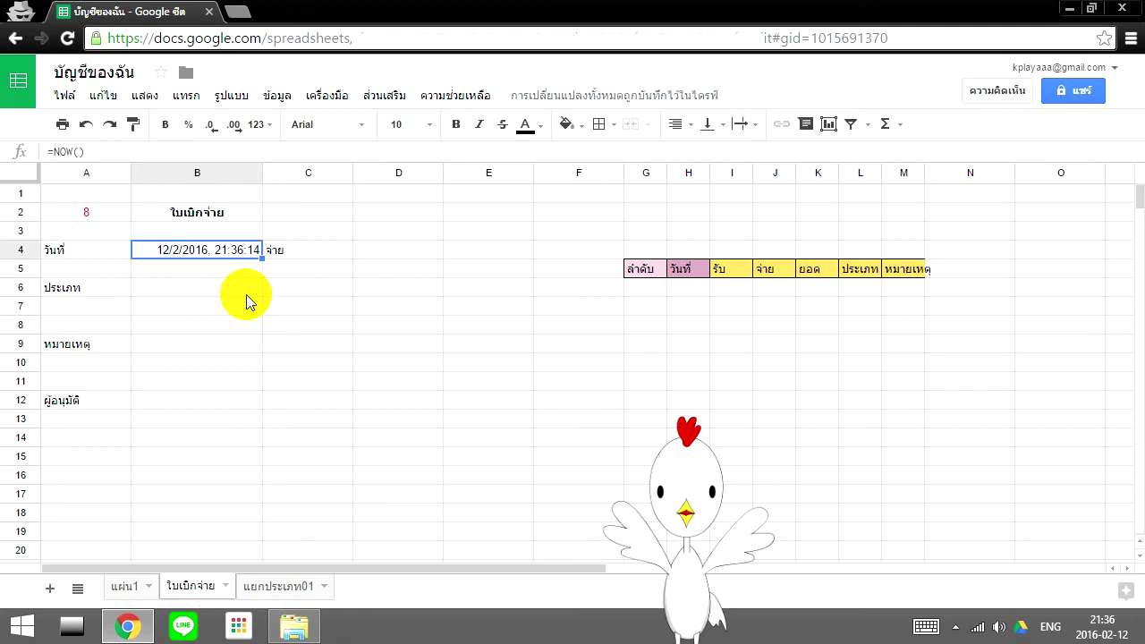
{"action": "left_click", "coordinate": [221, 293]}
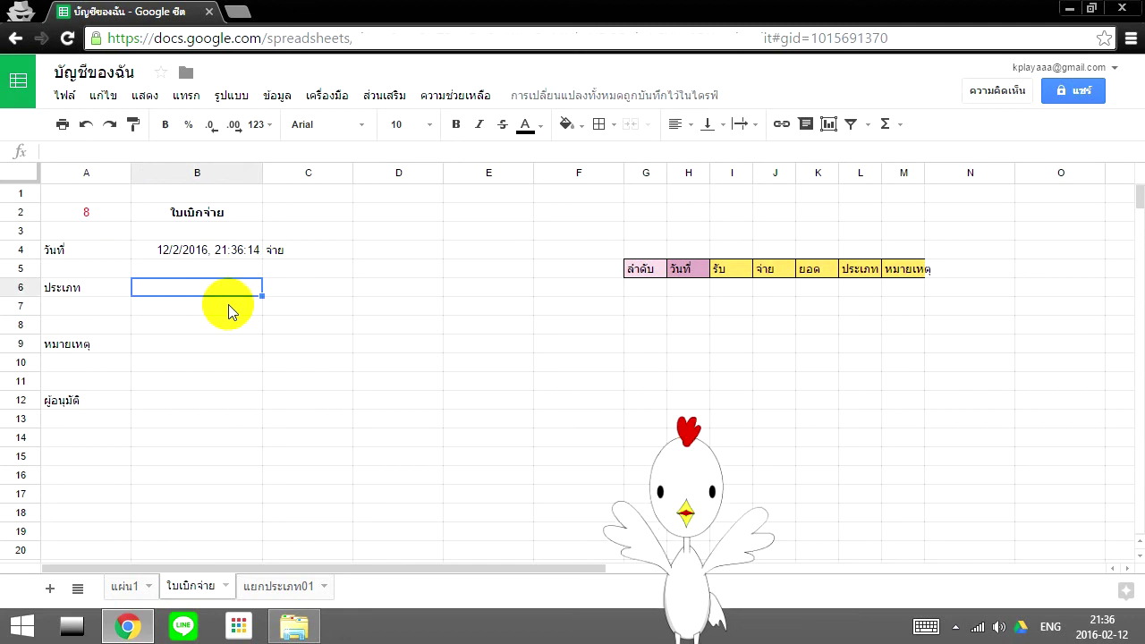
{"action": "type", "text": "="}
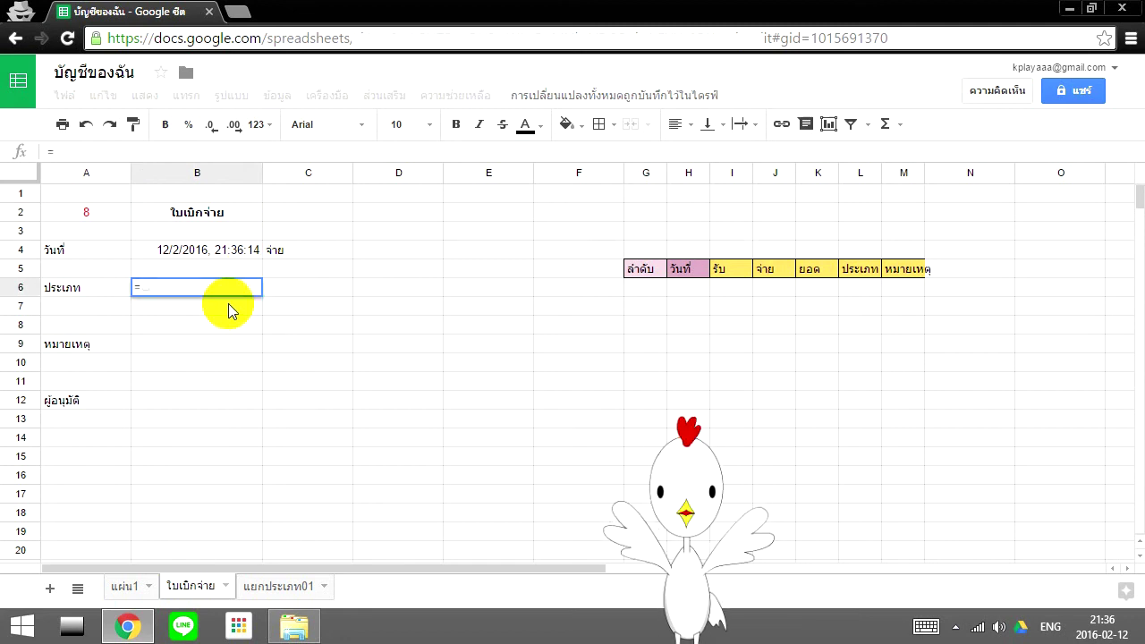
{"action": "type", "text": "v"}
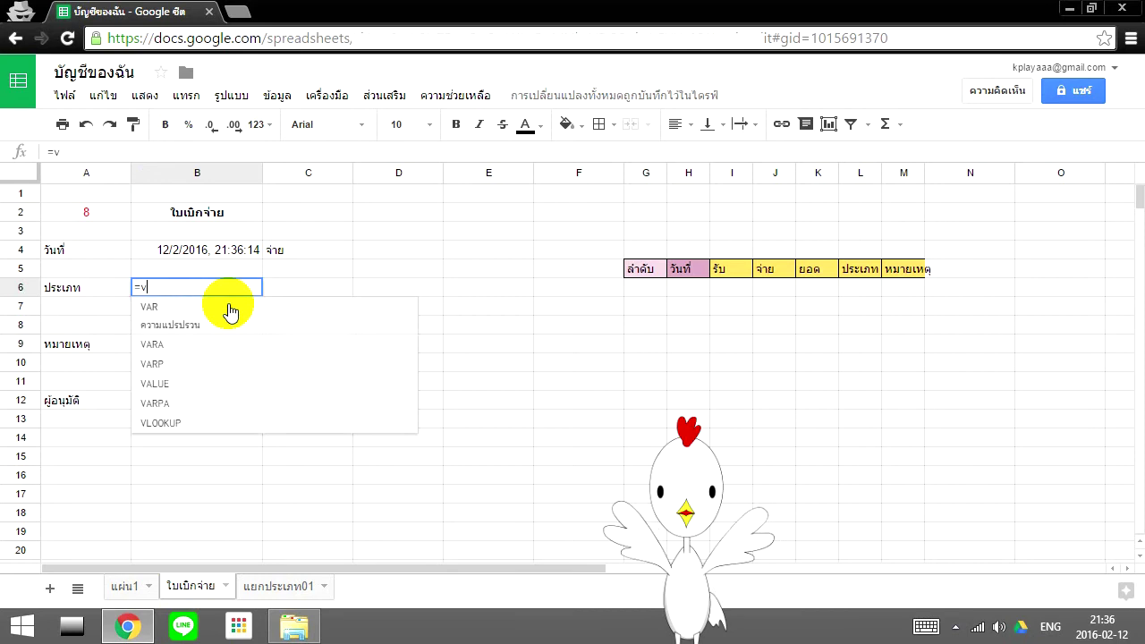
{"action": "type", "text": "look"}
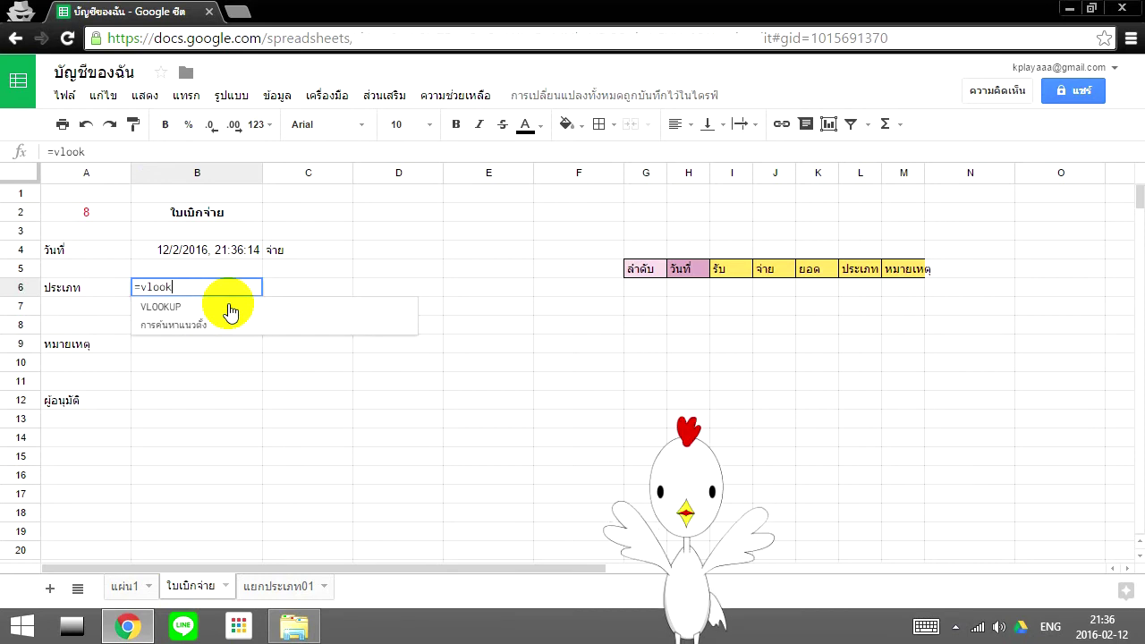
{"action": "left_click", "coordinate": [230, 309]}
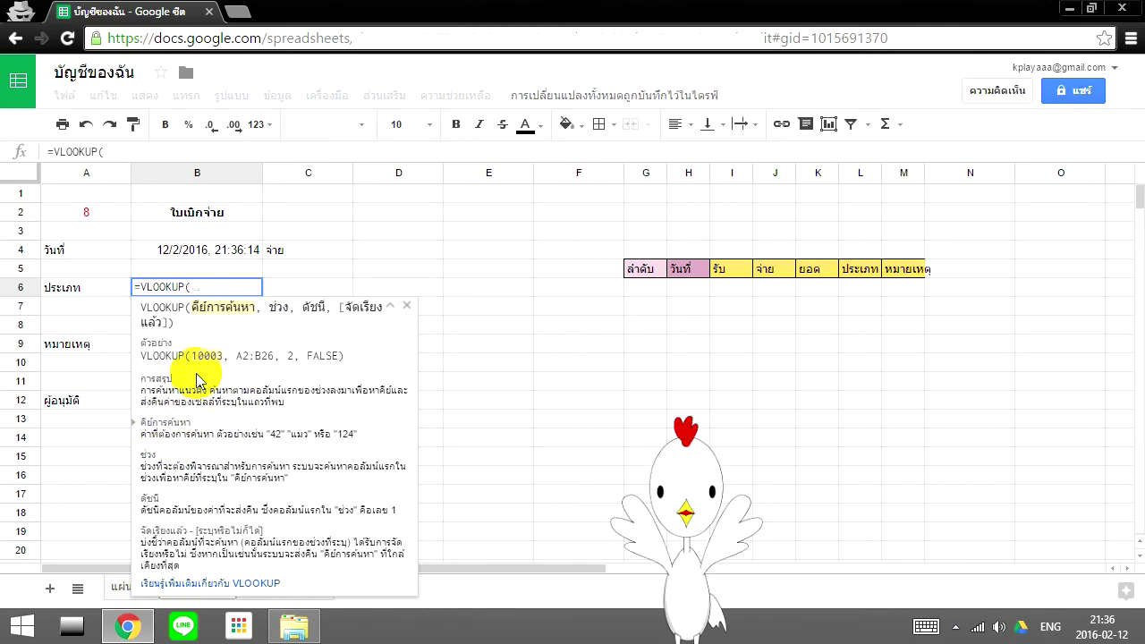
{"action": "left_click", "coordinate": [99, 218]}
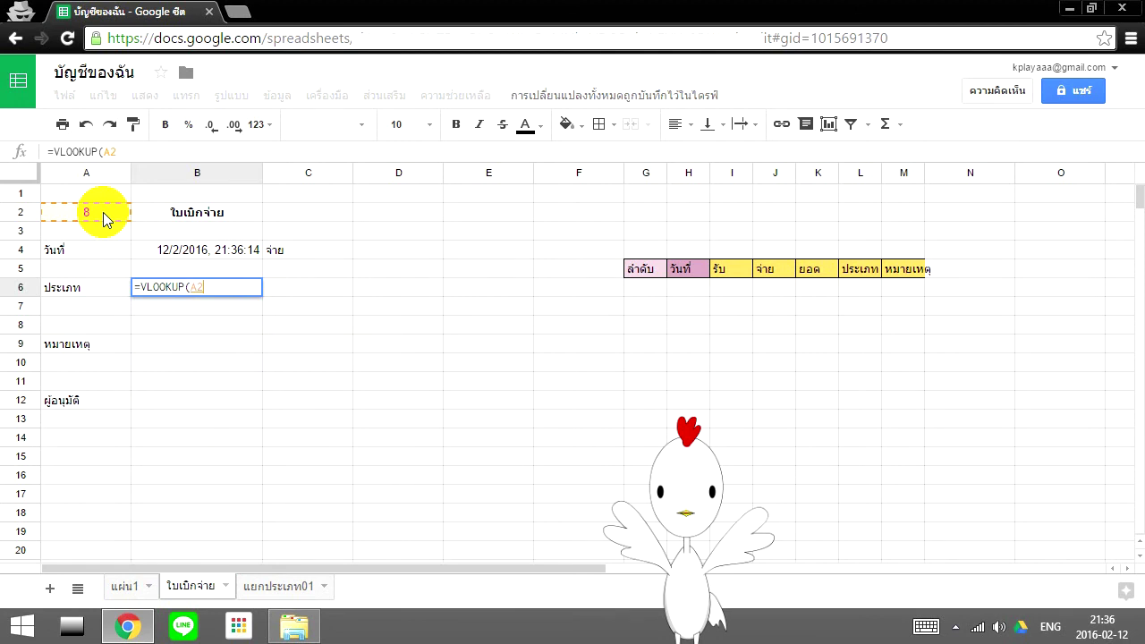
{"action": "type", "text": ","}
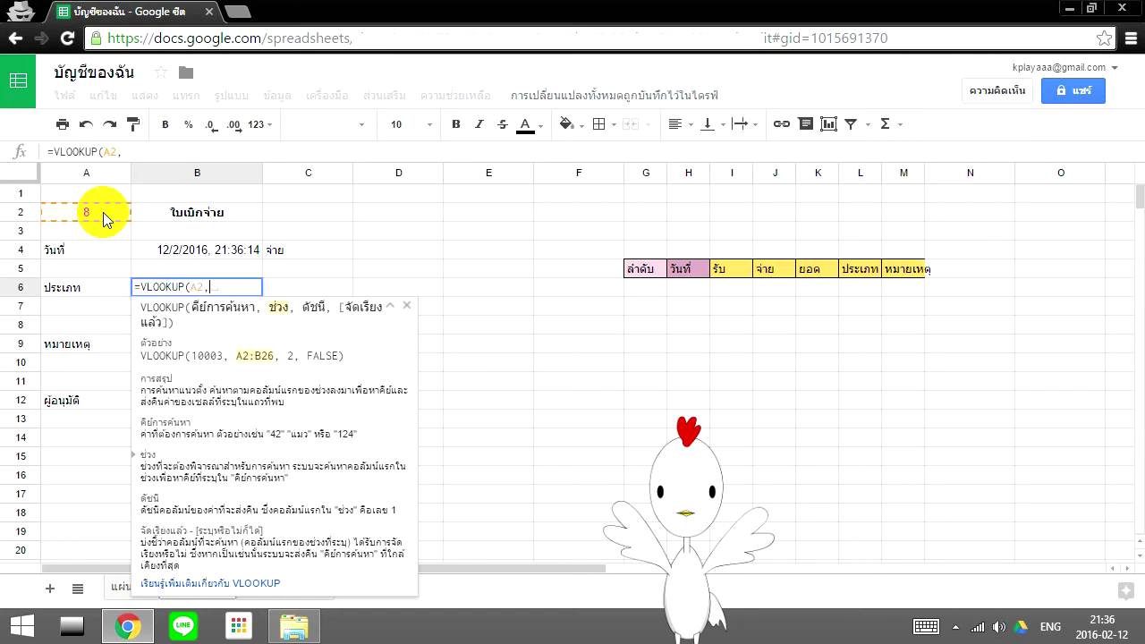
Finish B6's VLOOKUP with range 'แผ่น1'!A2:G134 and column index 6.
{"action": "left_click", "coordinate": [111, 589]}
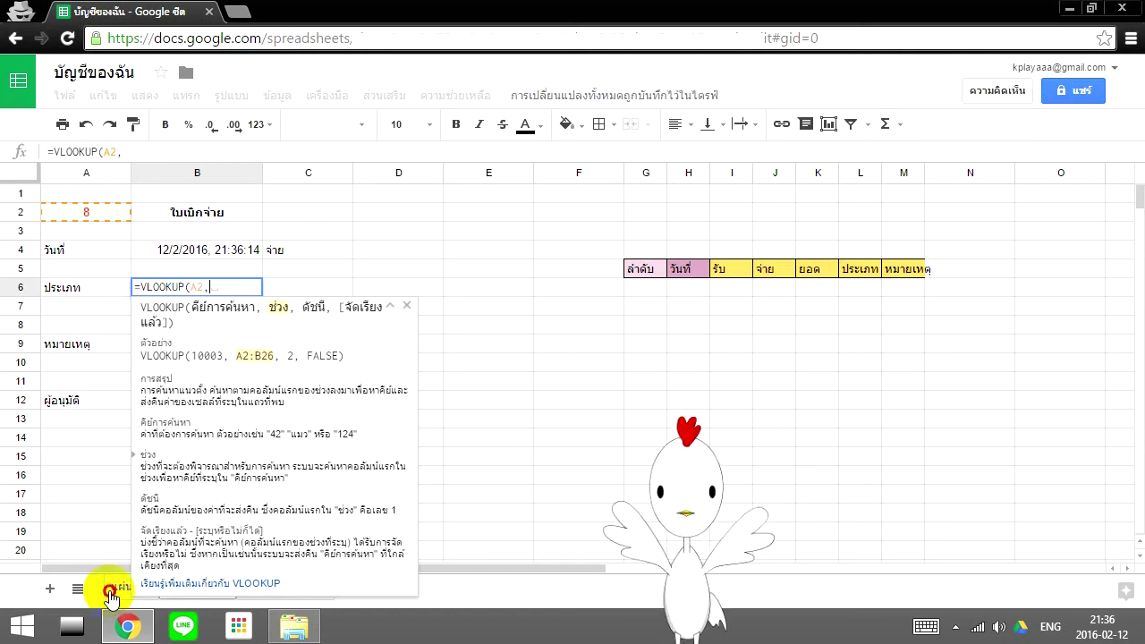
{"action": "left_click", "coordinate": [58, 223]}
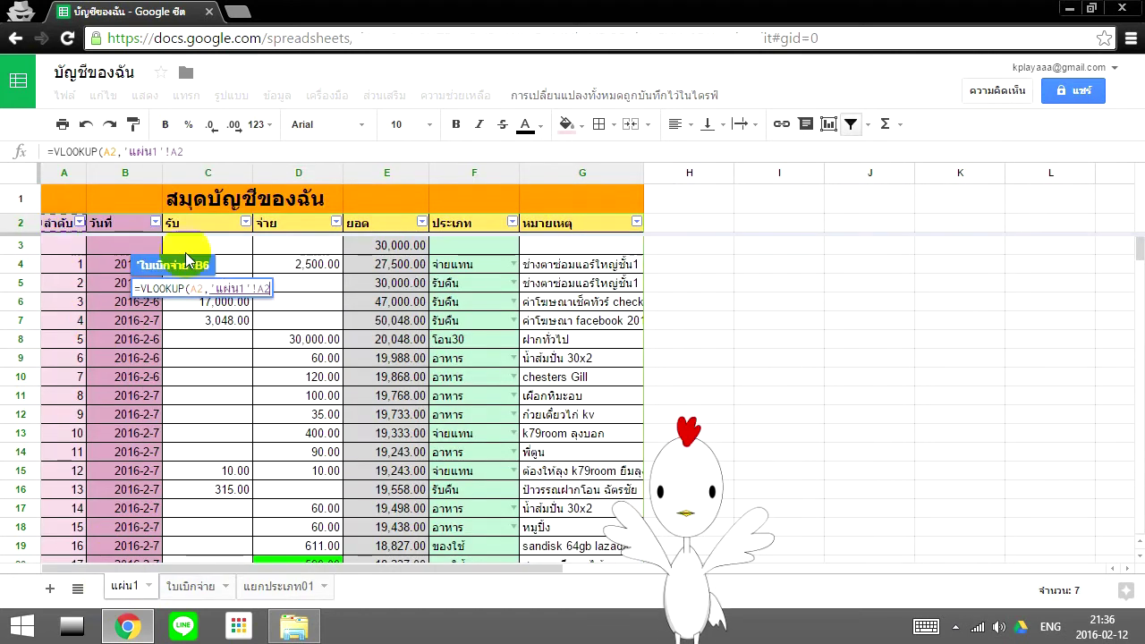
{"action": "scroll", "coordinate": [581, 361], "scroll_direction": "down", "scroll_amount": 2}
{"action": "scroll", "coordinate": [583, 362], "scroll_direction": "down", "scroll_amount": 3}
{"action": "scroll", "coordinate": [586, 364], "scroll_direction": "down", "scroll_amount": 5}
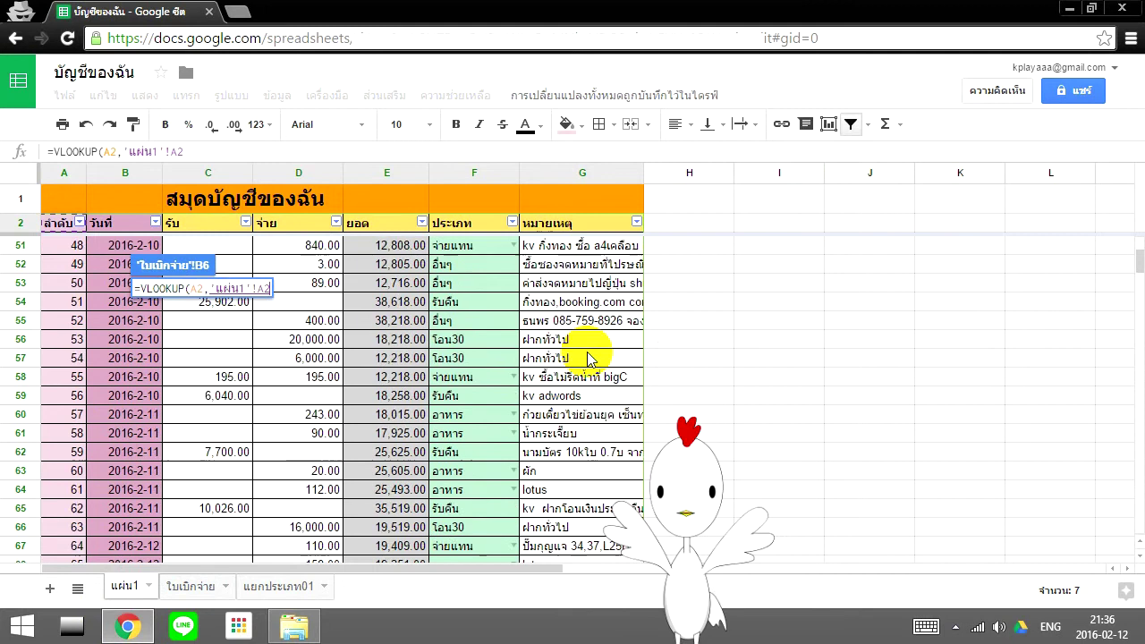
{"action": "scroll", "coordinate": [590, 367], "scroll_direction": "down", "scroll_amount": 5}
{"action": "scroll", "coordinate": [590, 365], "scroll_direction": "down", "scroll_amount": 6}
{"action": "scroll", "coordinate": [590, 365], "scroll_direction": "down", "scroll_amount": 5}
{"action": "scroll", "coordinate": [590, 365], "scroll_direction": "down", "scroll_amount": 1}
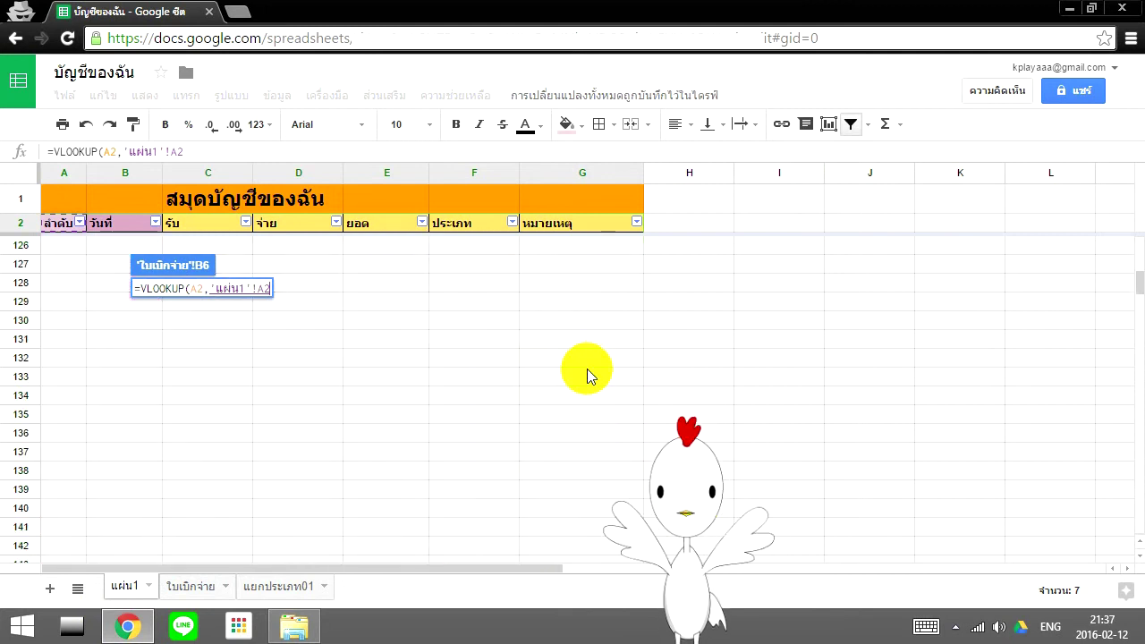
{"action": "scroll", "coordinate": [592, 340], "scroll_direction": "down", "scroll_amount": 2}
{"action": "left_click", "coordinate": [579, 399], "text": "shift"}
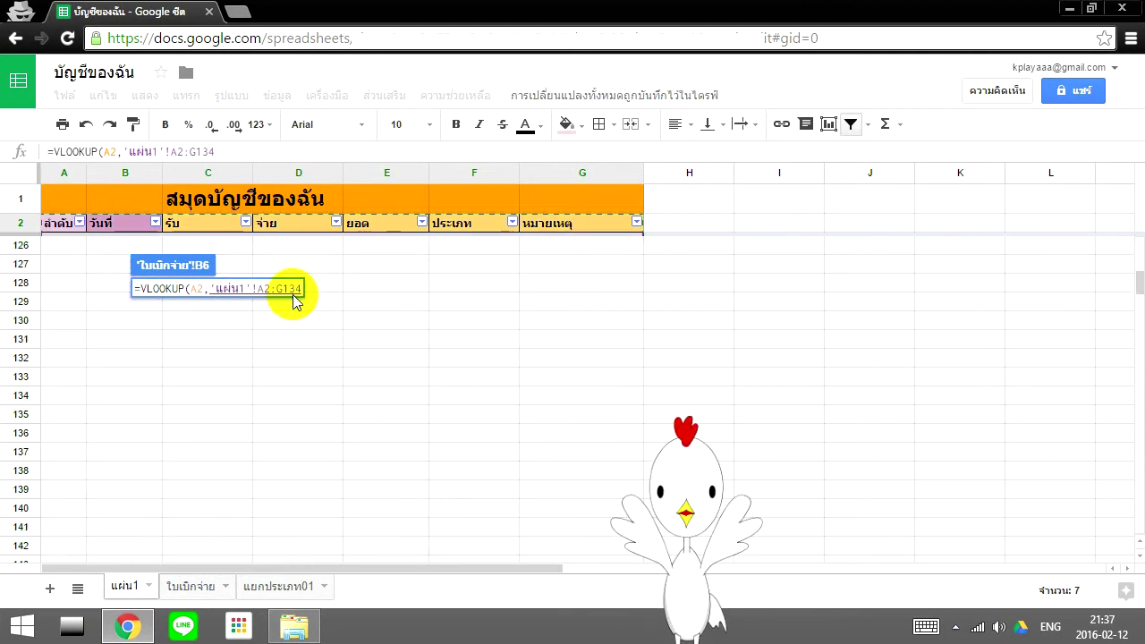
{"action": "type", "text": ","}
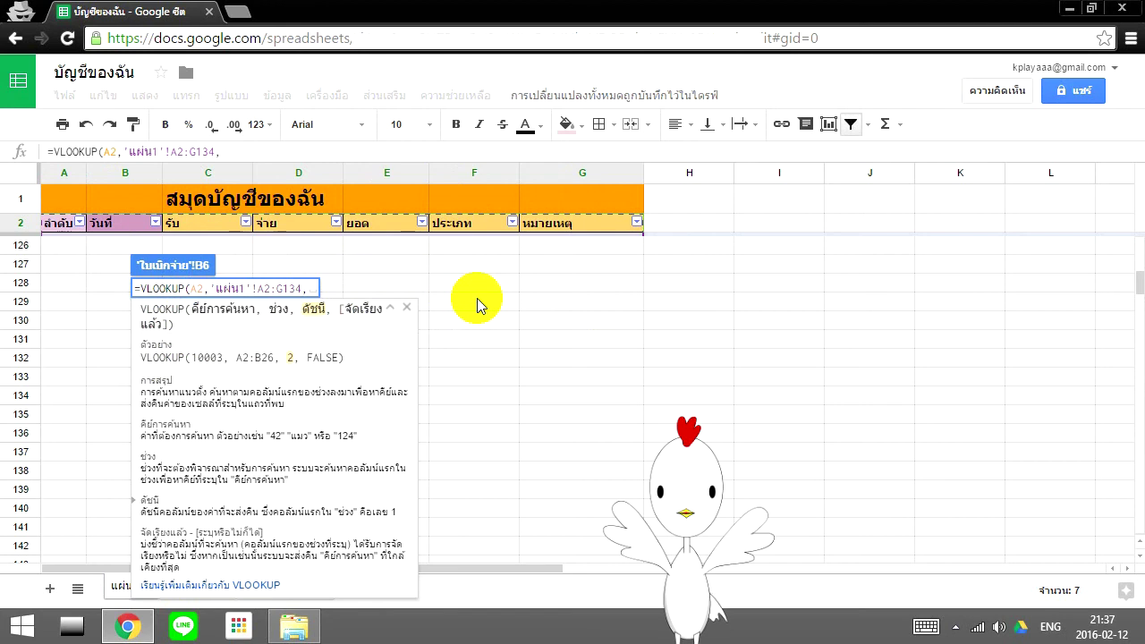
{"action": "type", "text": "6)"}
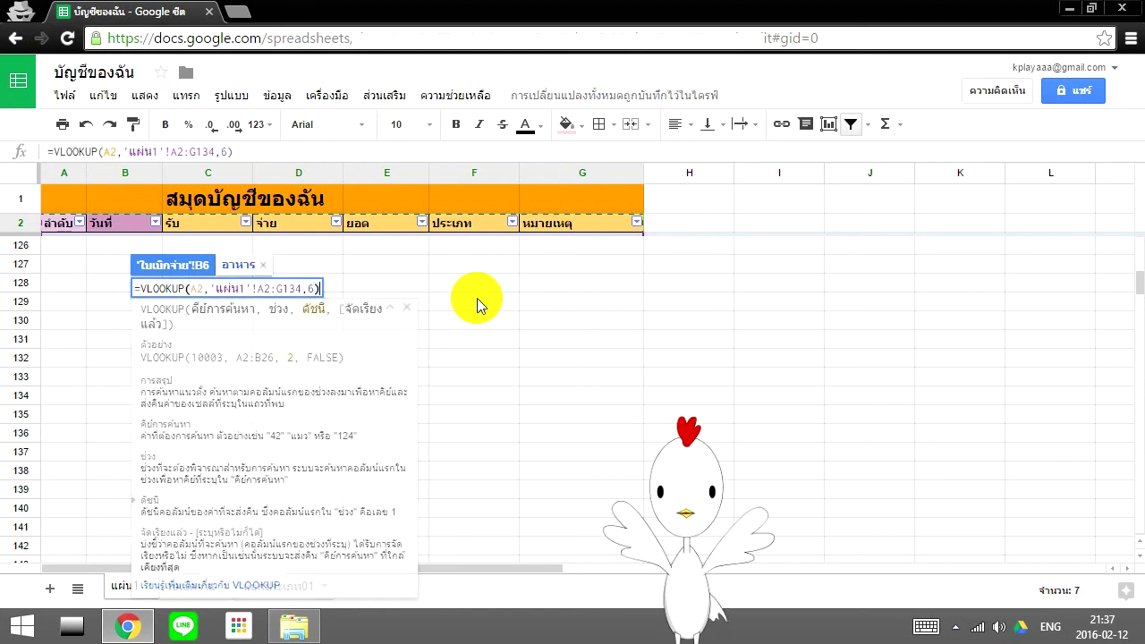
{"action": "key", "text": "Return"}
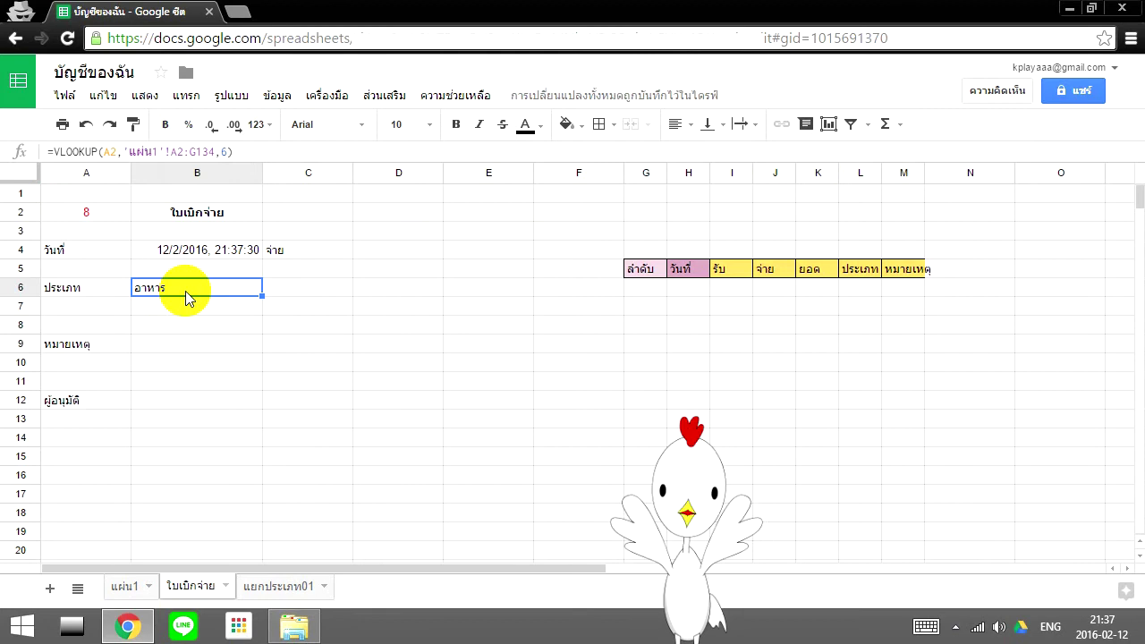
Enter 1 and 2 in G4:H4 and fill the series through 7 in M4.
{"action": "left_click", "coordinate": [640, 255]}
{"action": "type", "text": "1"}
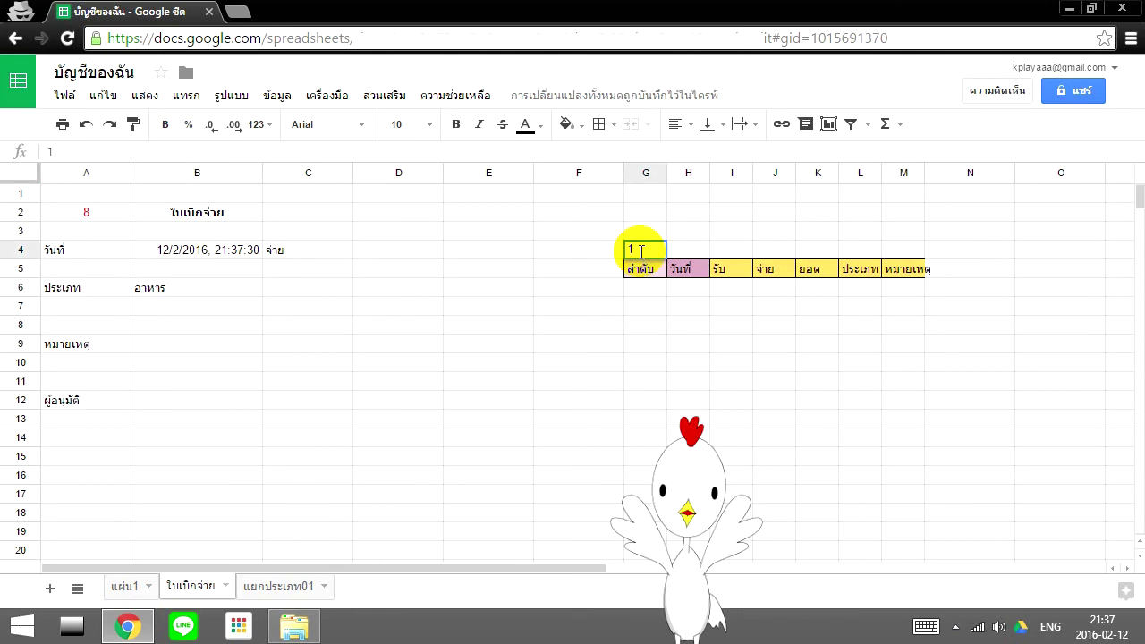
{"action": "key", "text": "Tab"}
{"action": "type", "text": "2"}
{"action": "key", "text": "Tab"}
{"action": "left_click", "coordinate": [640, 251]}
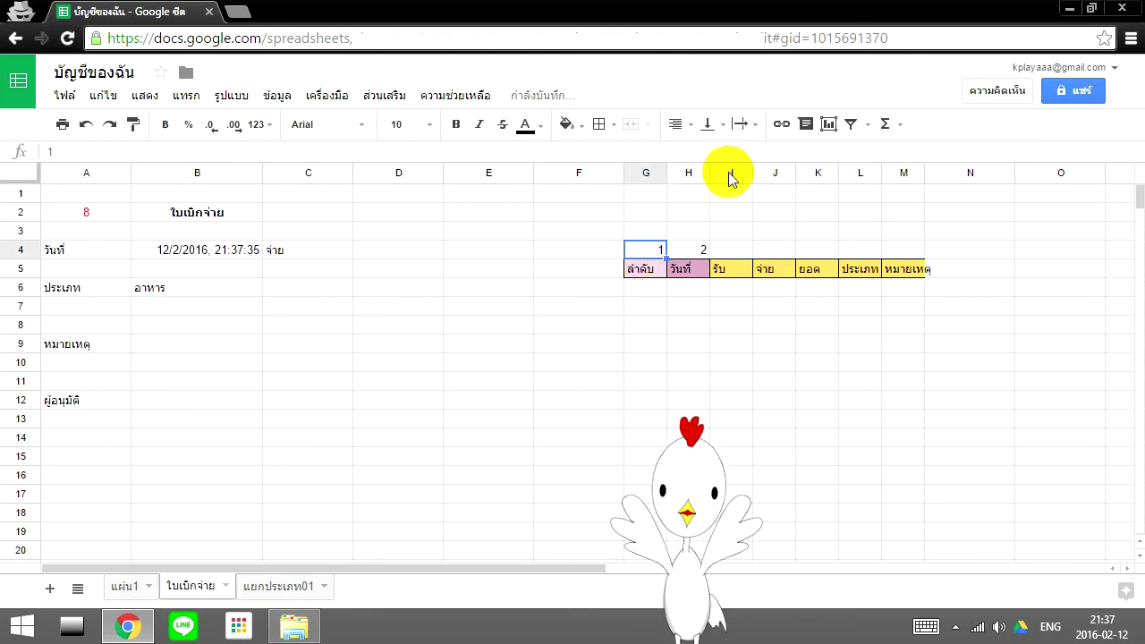
{"action": "mouse_move", "coordinate": [649, 251]}
{"action": "left_mouse_down"}
{"action": "mouse_move", "coordinate": [795, 263]}
{"action": "mouse_move", "coordinate": [921, 255]}
{"action": "left_mouse_up"}
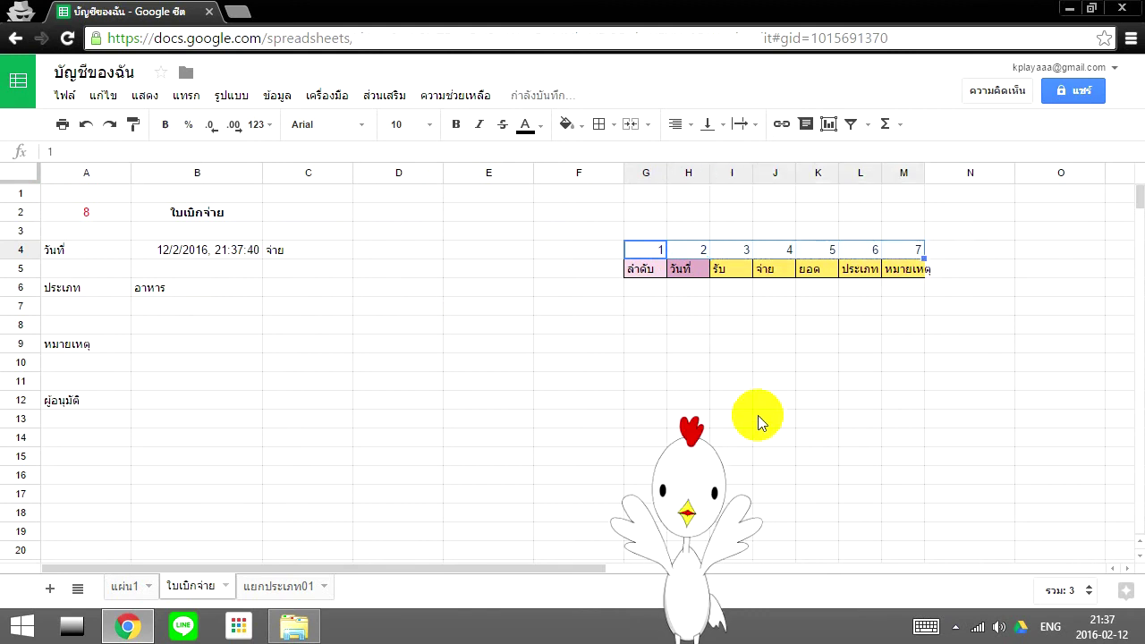
{"action": "left_click", "coordinate": [760, 402]}
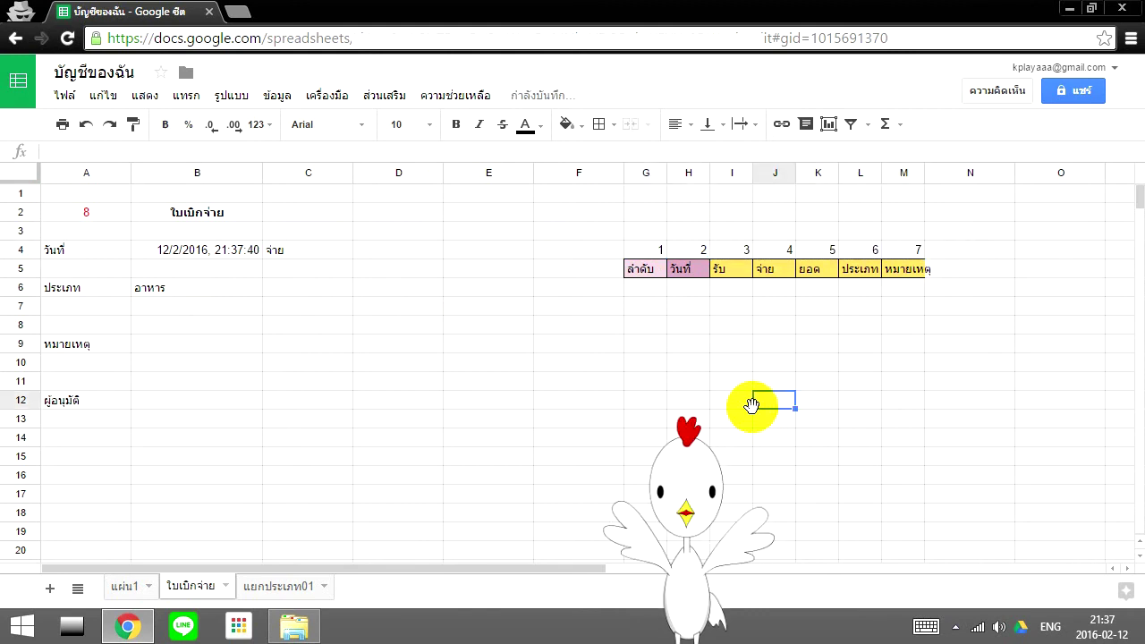
{"action": "left_click", "coordinate": [219, 290]}
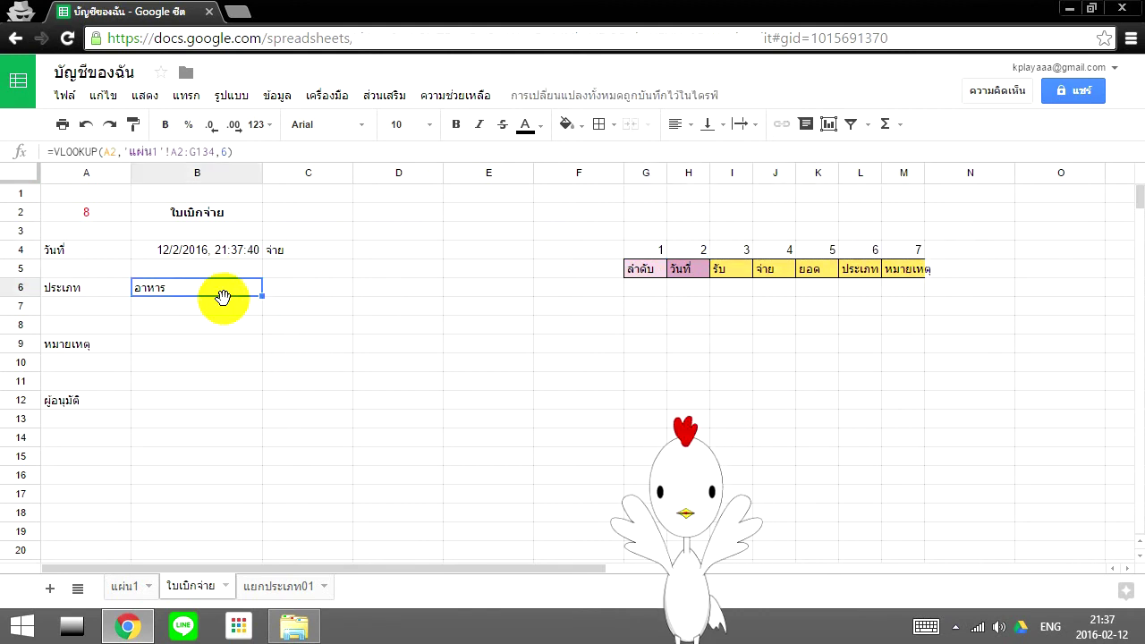
{"action": "left_click", "coordinate": [322, 288]}
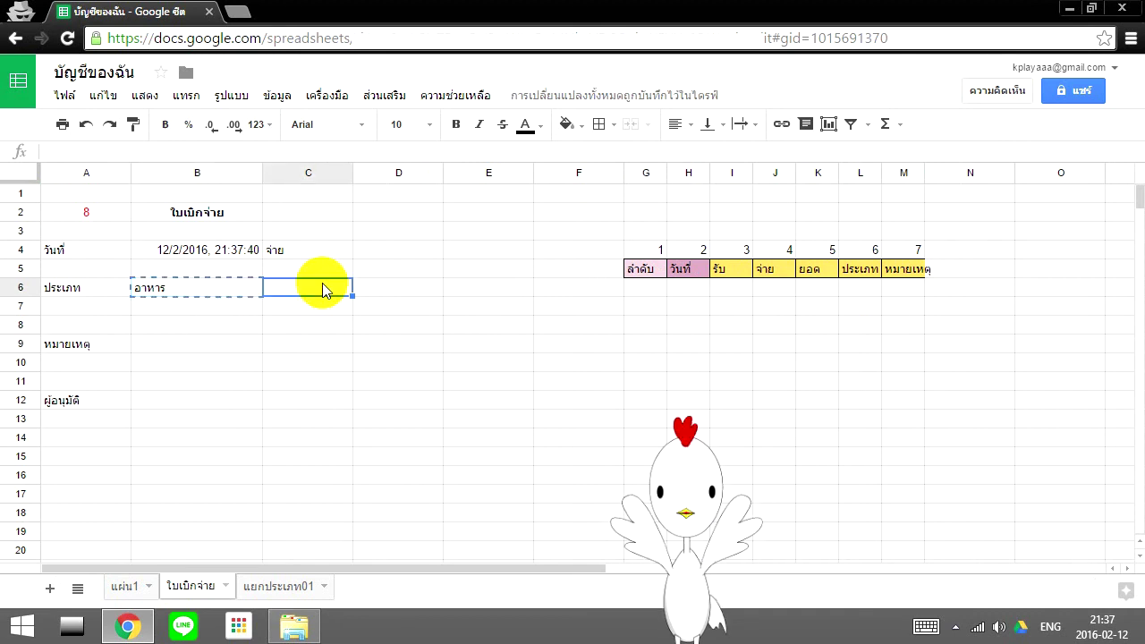
{"action": "left_click", "coordinate": [298, 249]}
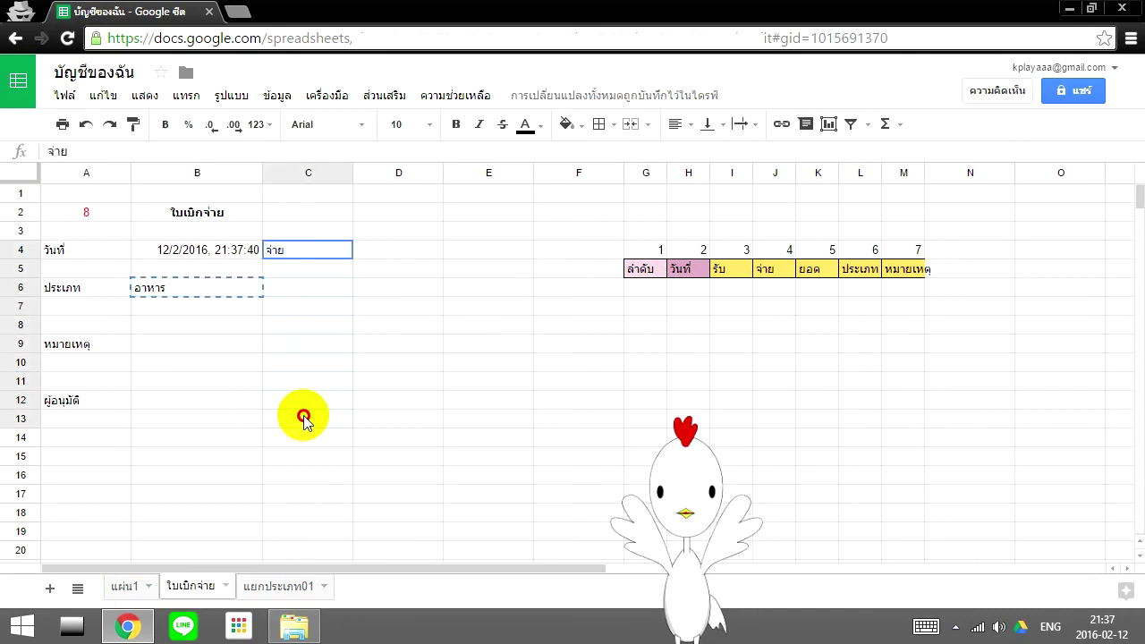
{"action": "left_click", "coordinate": [289, 294]}
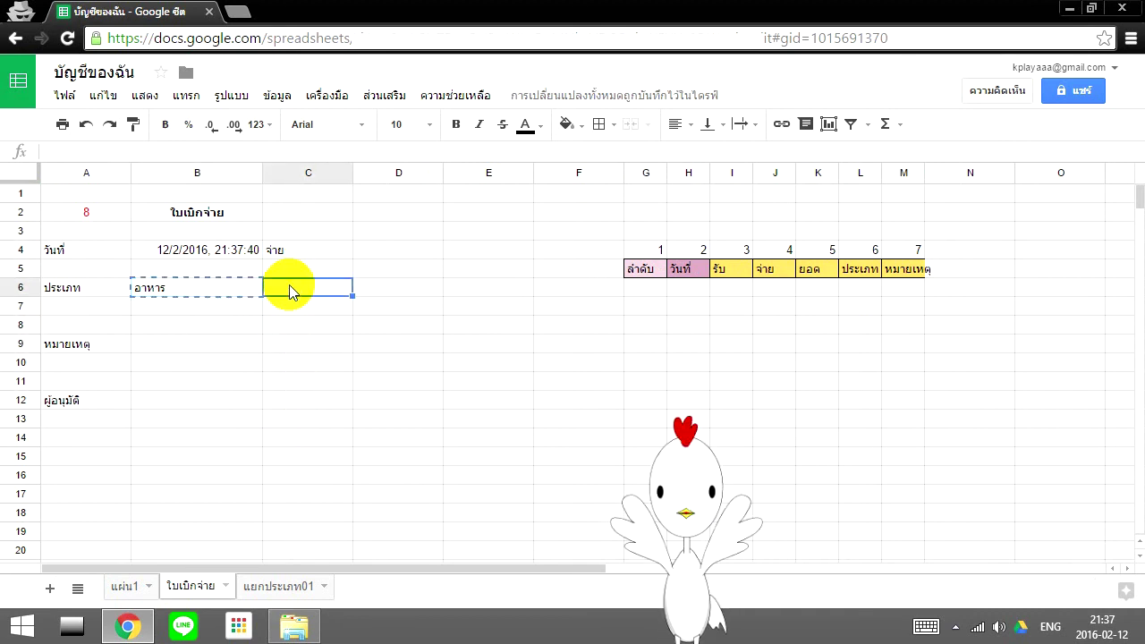
{"action": "key", "text": "ctrl+v"}
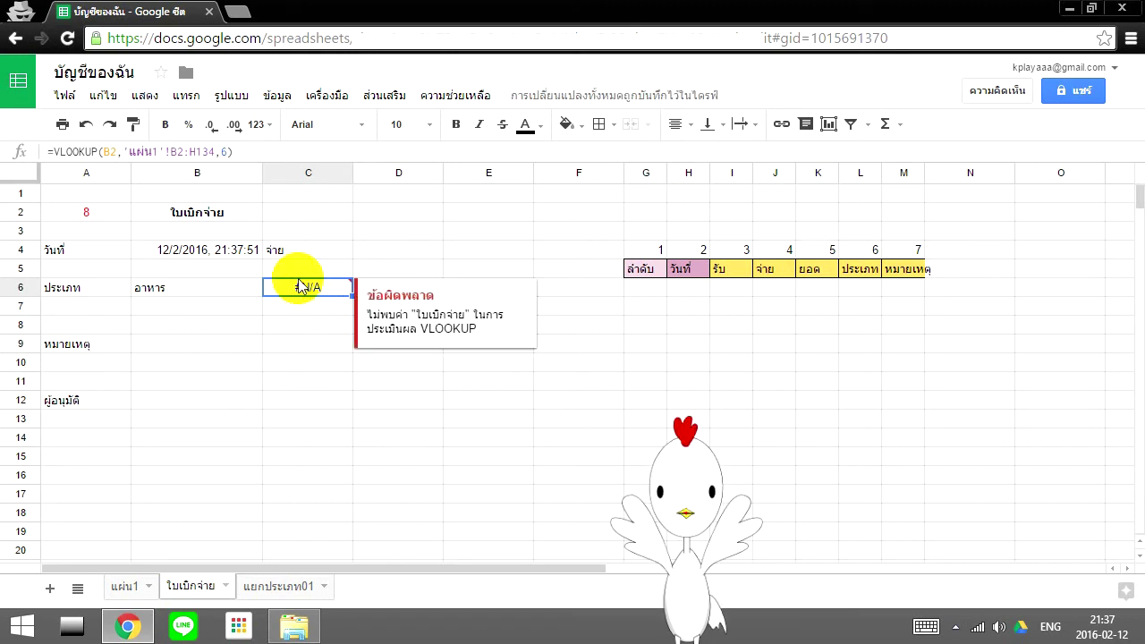
{"action": "double_click", "coordinate": [299, 286]}
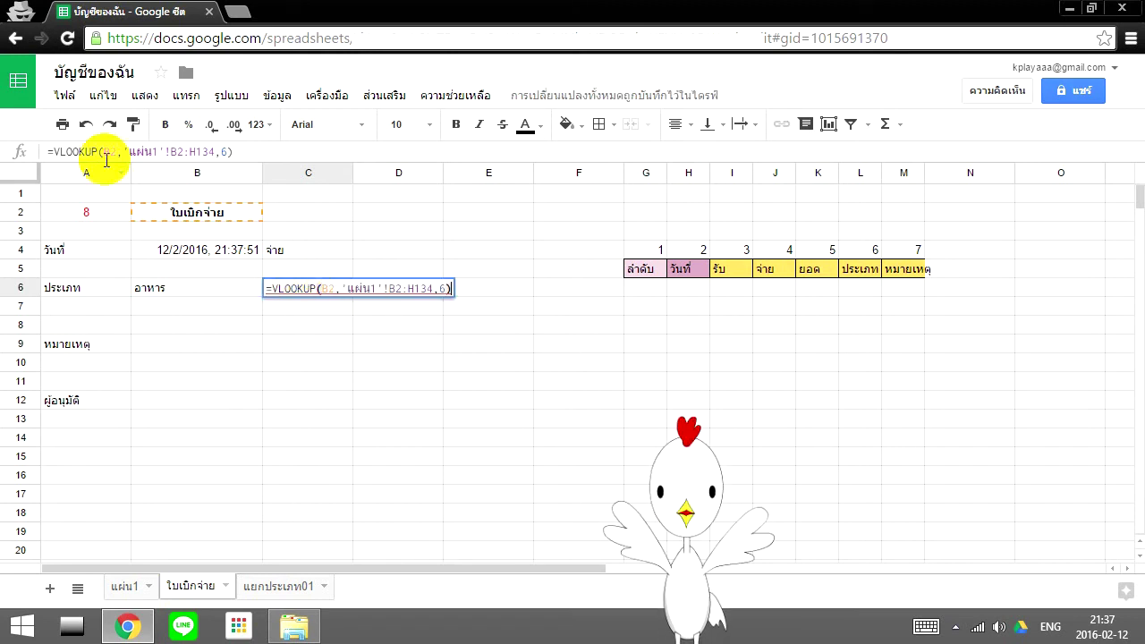
{"action": "left_click", "coordinate": [239, 295]}
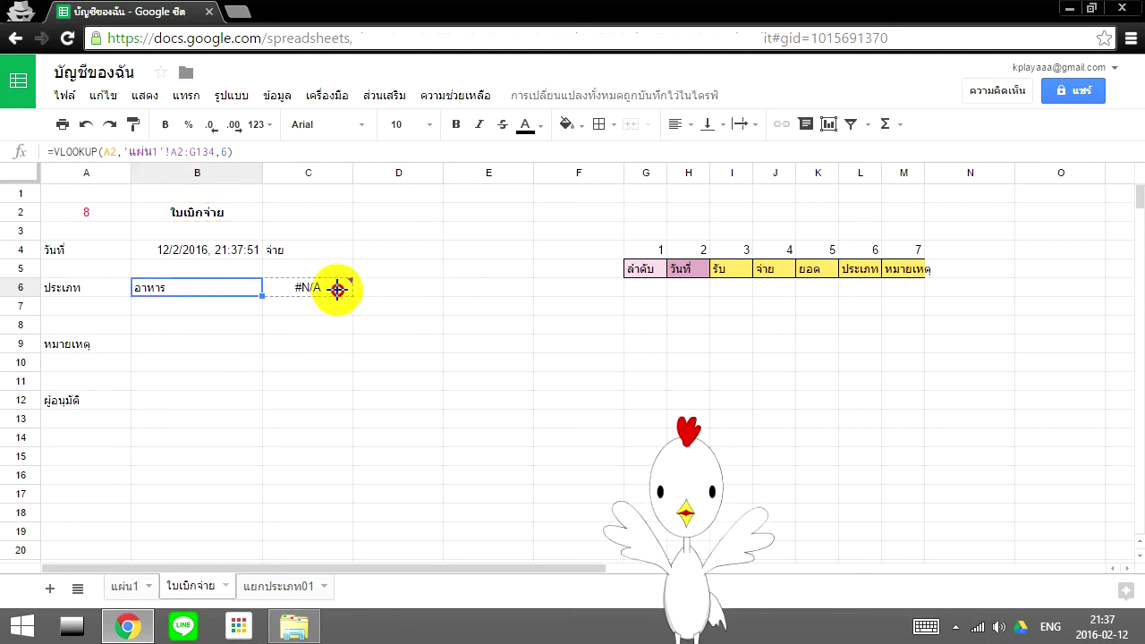
{"action": "left_click", "coordinate": [306, 297]}
{"action": "double_click", "coordinate": [305, 298]}
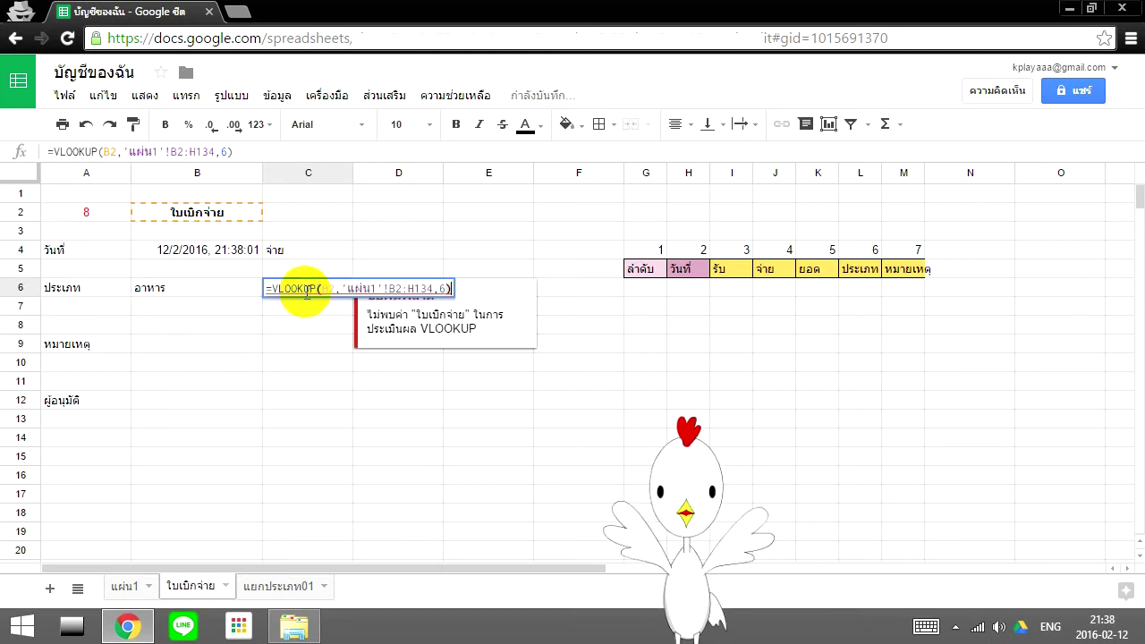
{"action": "double_click", "coordinate": [329, 288]}
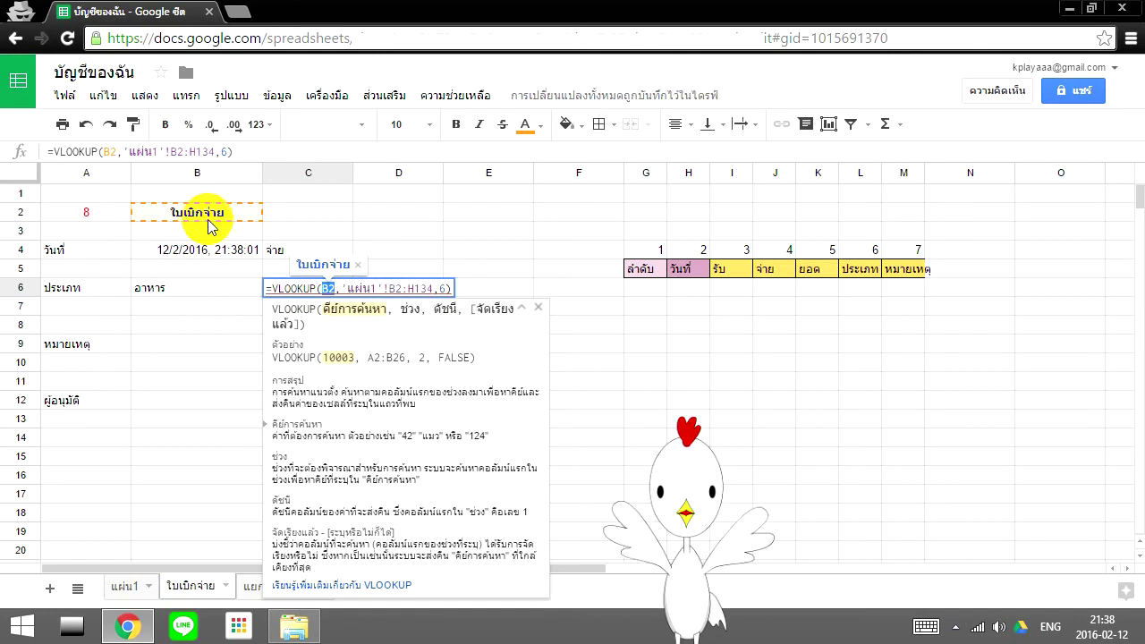
{"action": "key", "text": "Escape"}
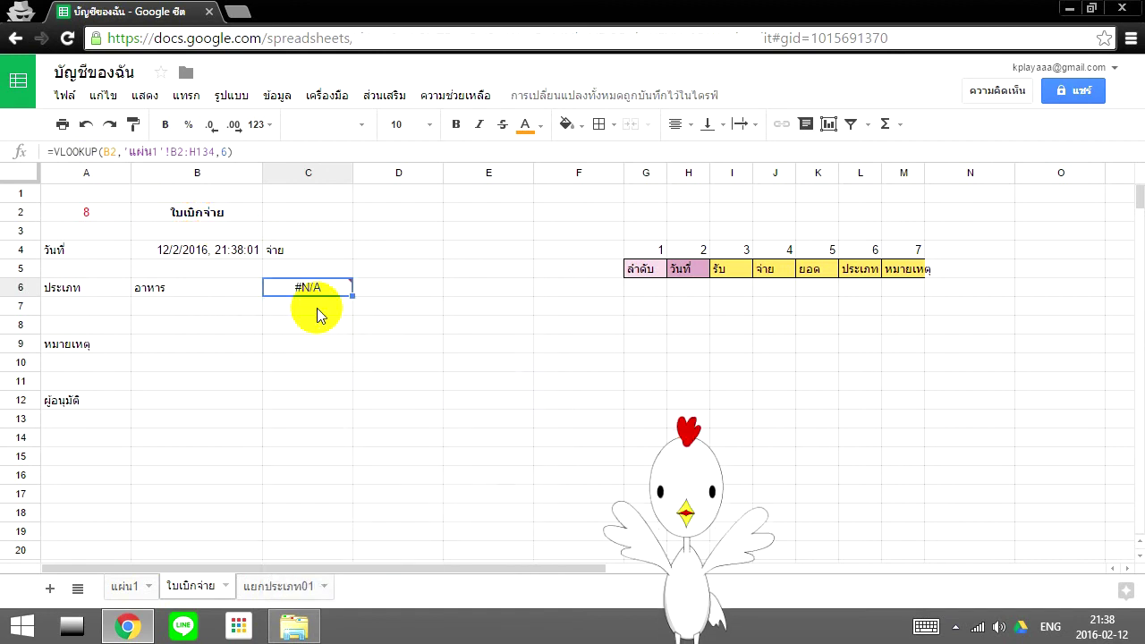
{"action": "left_click", "coordinate": [323, 329]}
{"action": "left_click", "coordinate": [325, 291]}
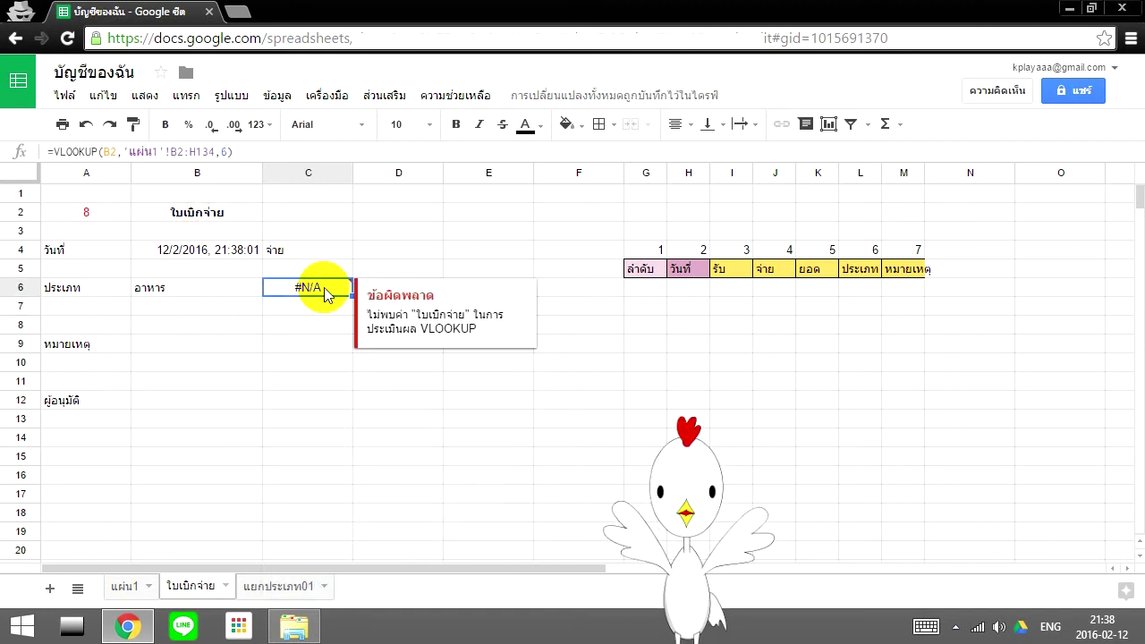
{"action": "left_click", "coordinate": [189, 285]}
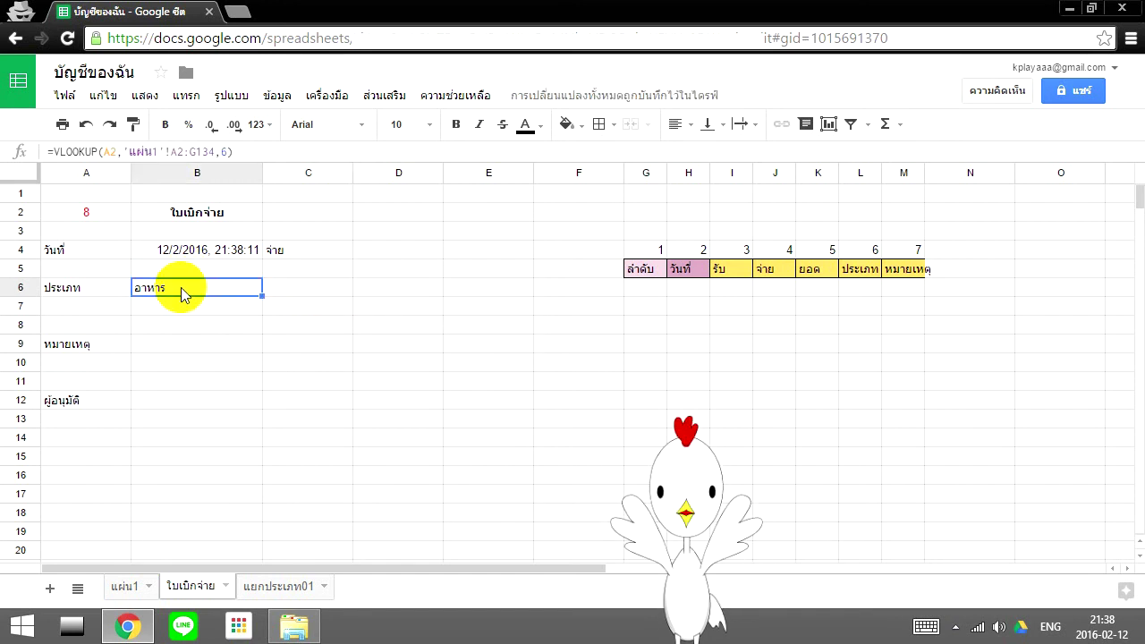
Edit B6's formula so the lookup value becomes the absolute $A$2.
{"action": "double_click", "coordinate": [181, 288]}
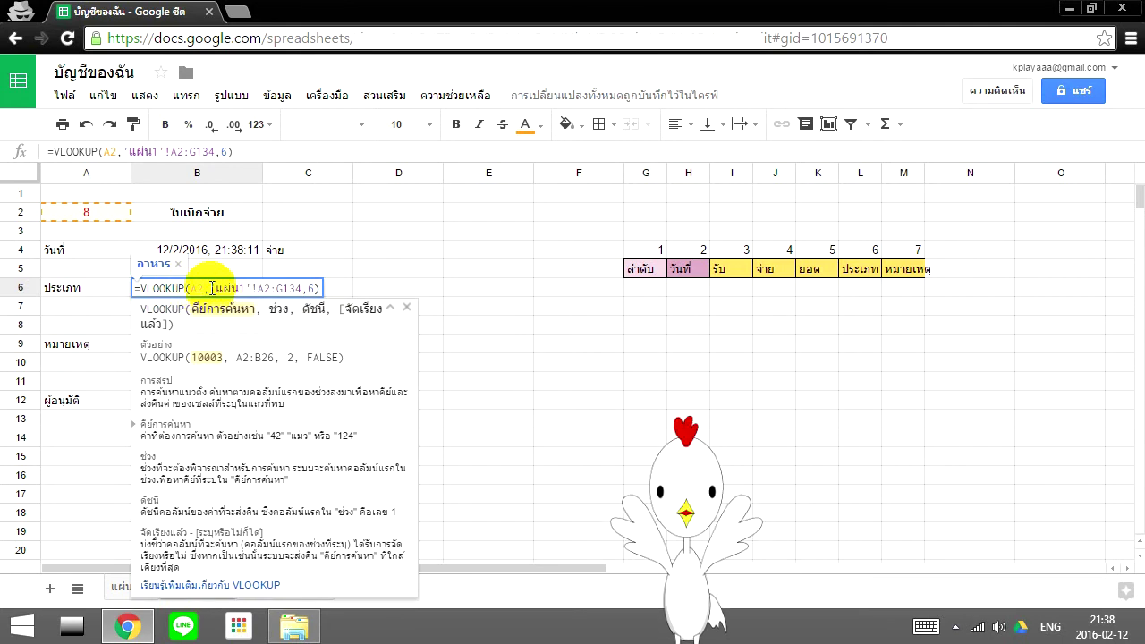
{"action": "double_click", "coordinate": [198, 289]}
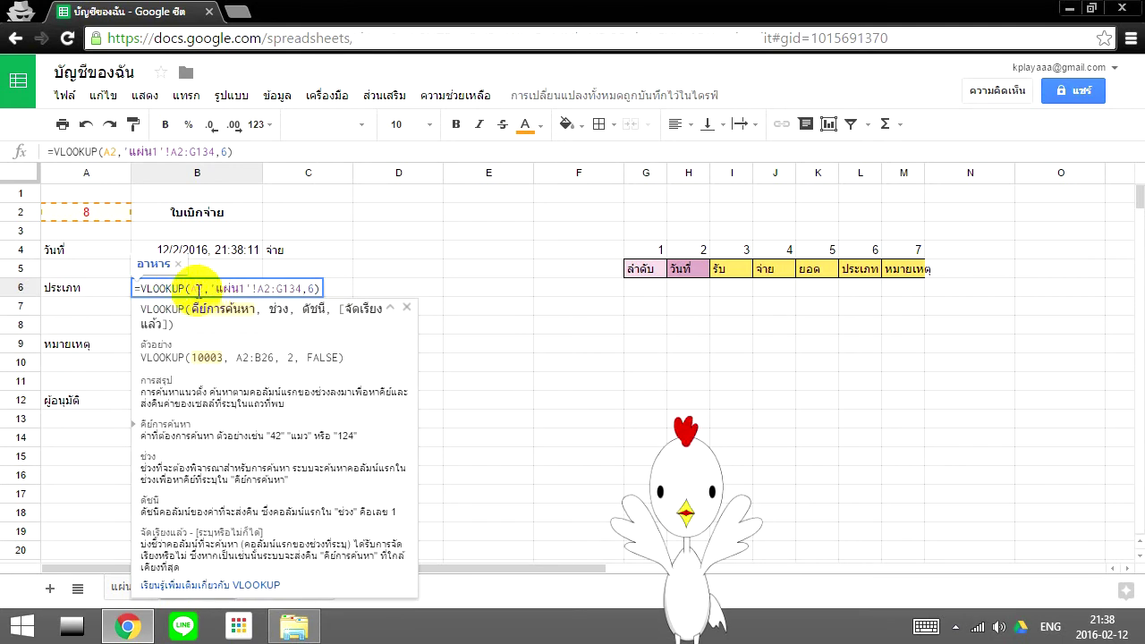
{"action": "key", "text": "F4"}
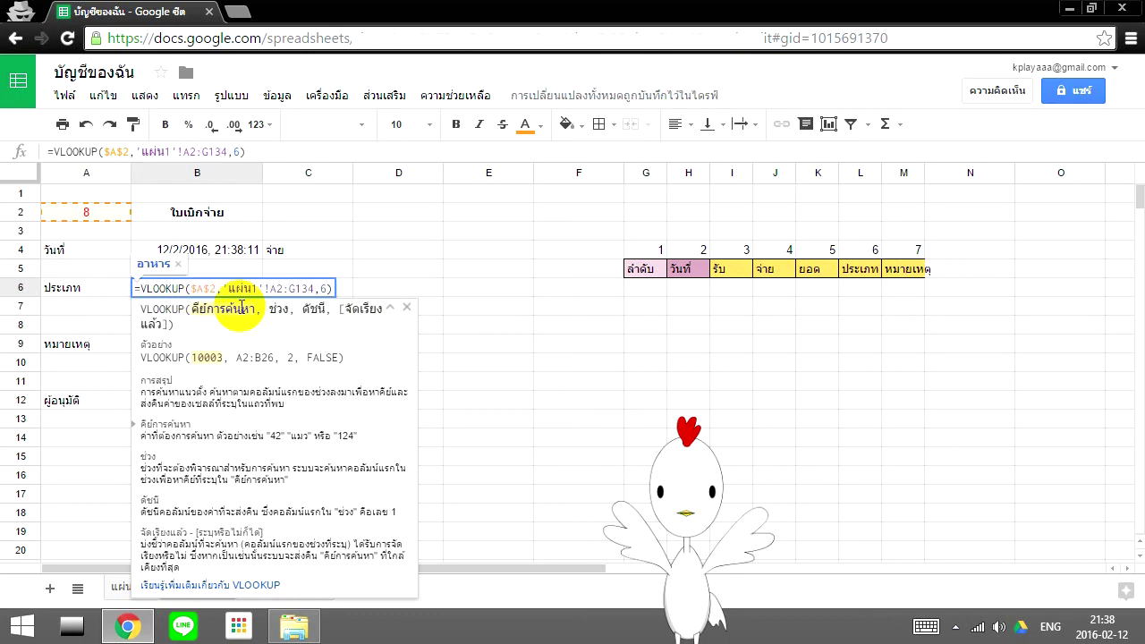
{"action": "double_click", "coordinate": [215, 289]}
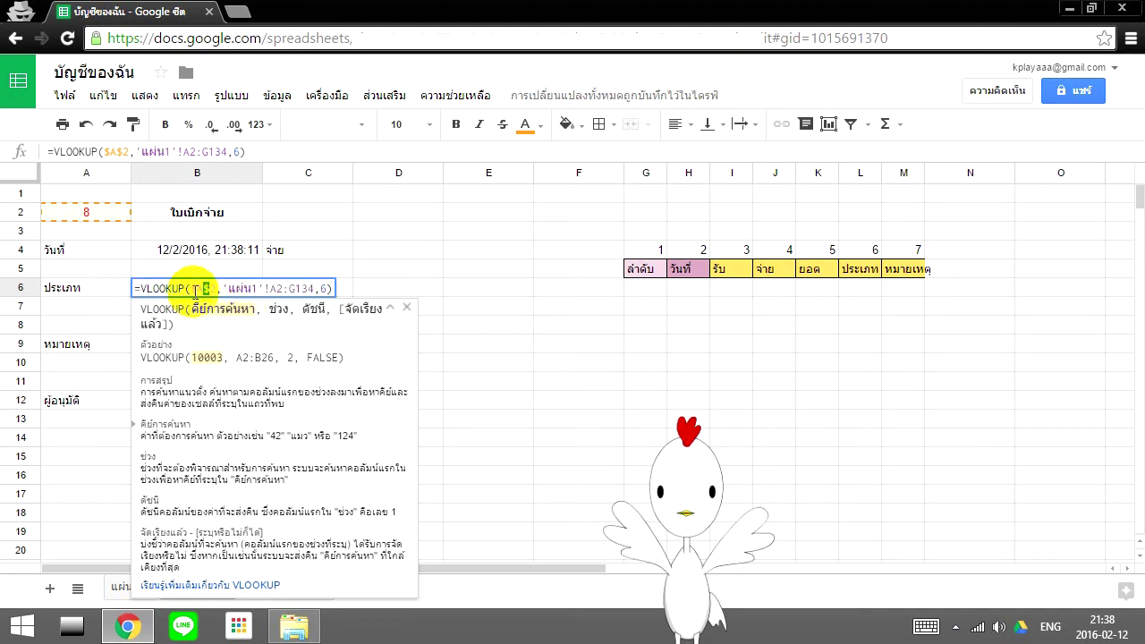
{"action": "left_click", "coordinate": [194, 289]}
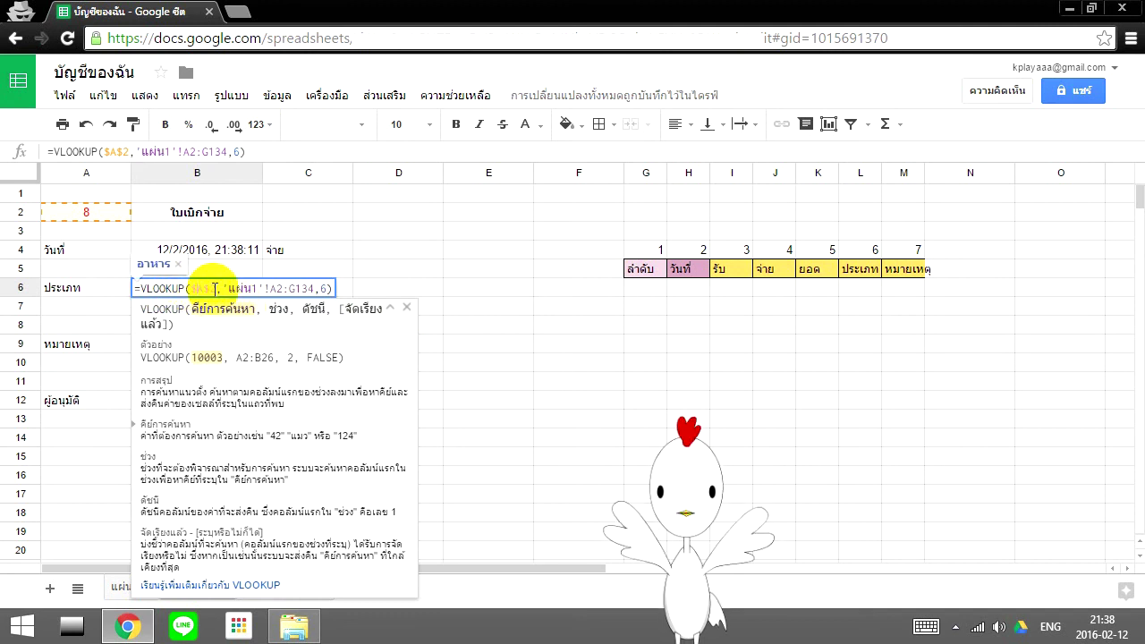
{"action": "left_click", "coordinate": [205, 288]}
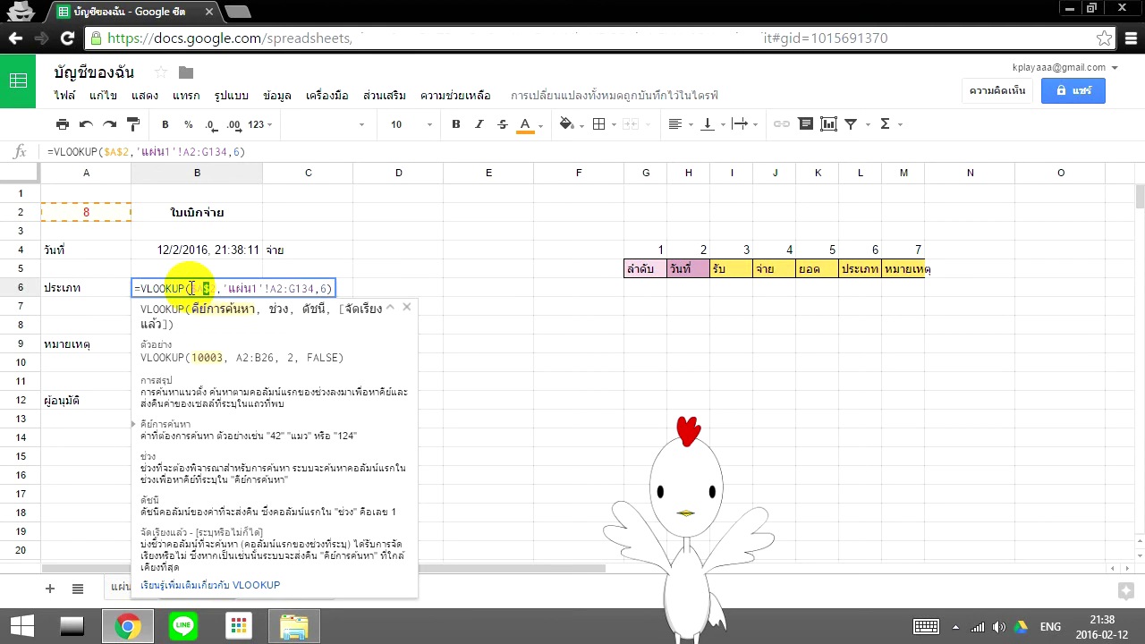
{"action": "left_click_drag", "start_coordinate": [190, 288], "coordinate": [202, 288]}
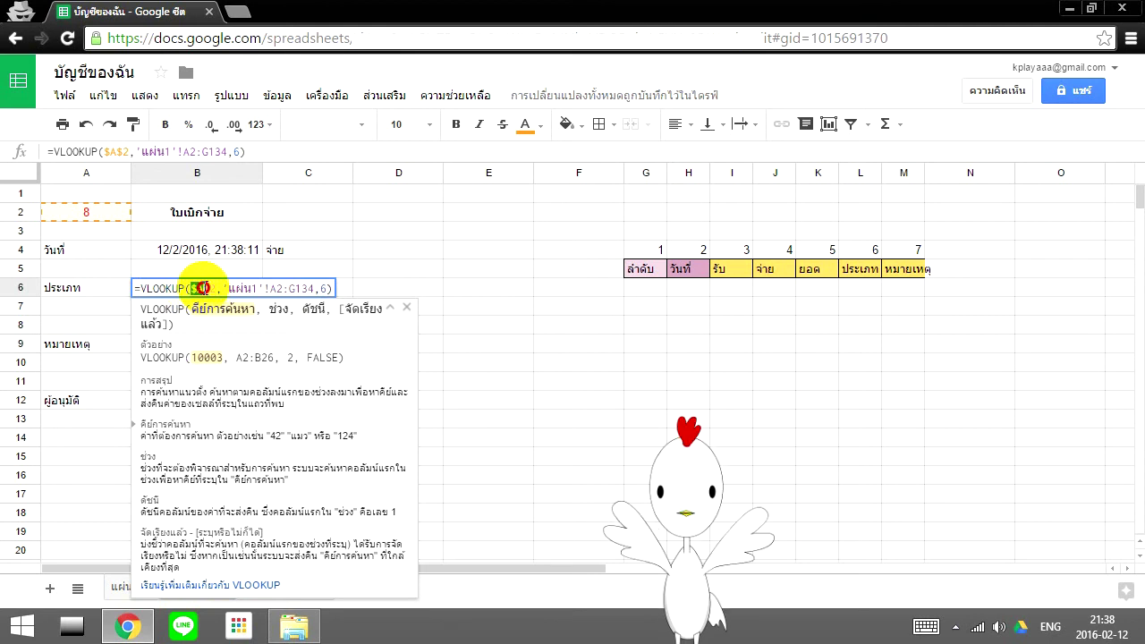
{"action": "key", "text": "BackSpace"}
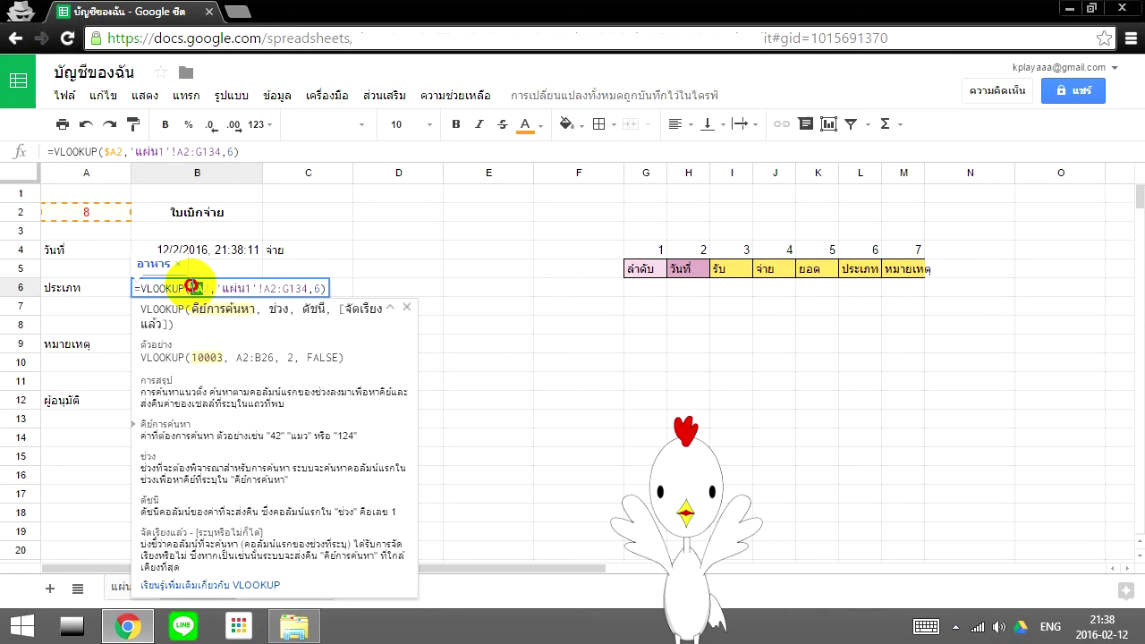
{"action": "left_click_drag", "start_coordinate": [190, 288], "coordinate": [205, 288]}
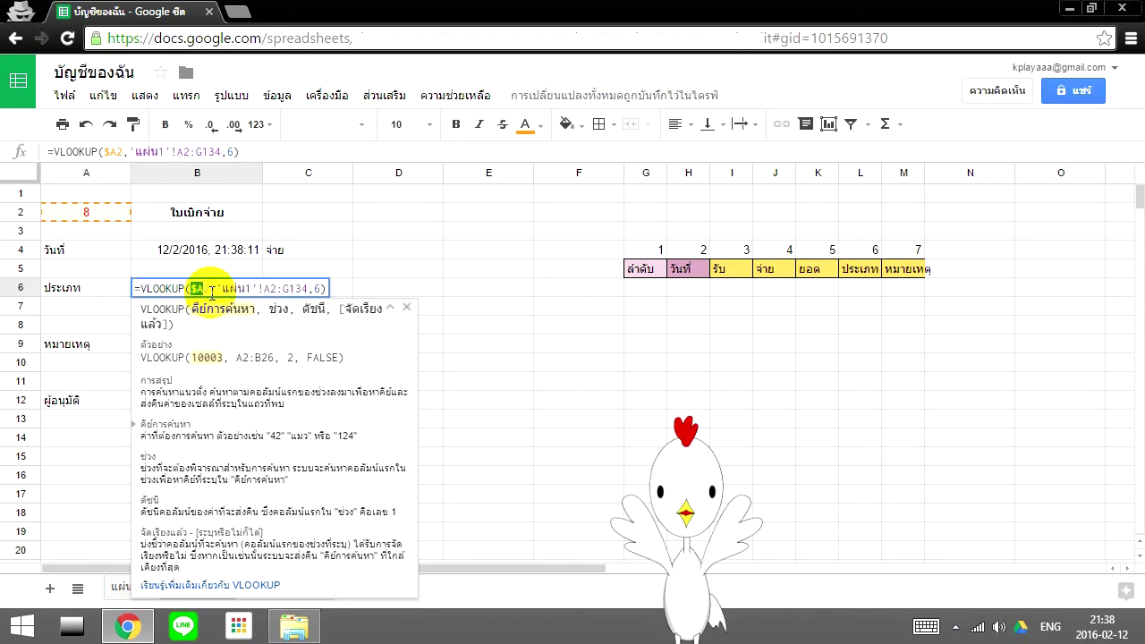
{"action": "left_click", "coordinate": [200, 288]}
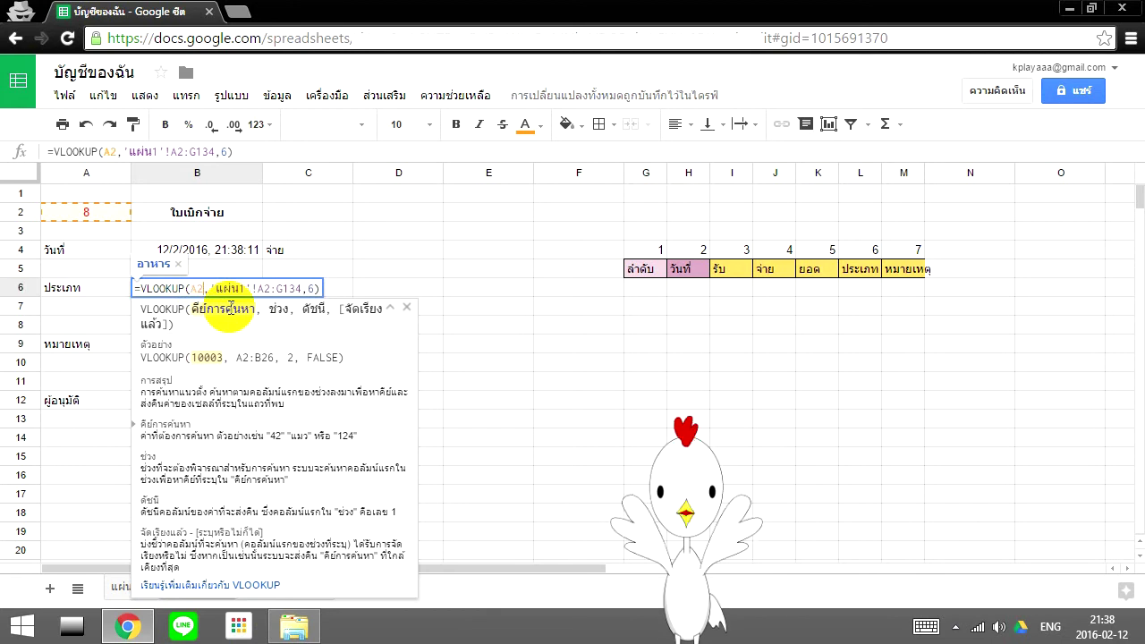
{"action": "type", "text": "$A$"}
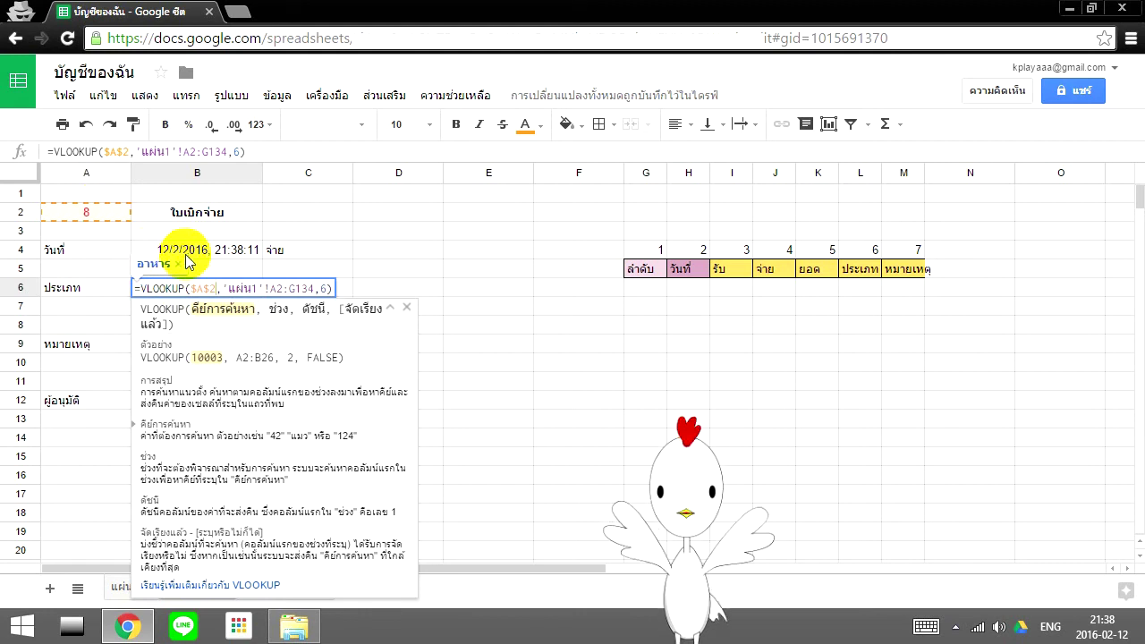
Make the range 'แผ่น1'!$A$2:$G$134 absolute and commit, B6 still showing อาหาร.
{"action": "left_click", "coordinate": [302, 288]}
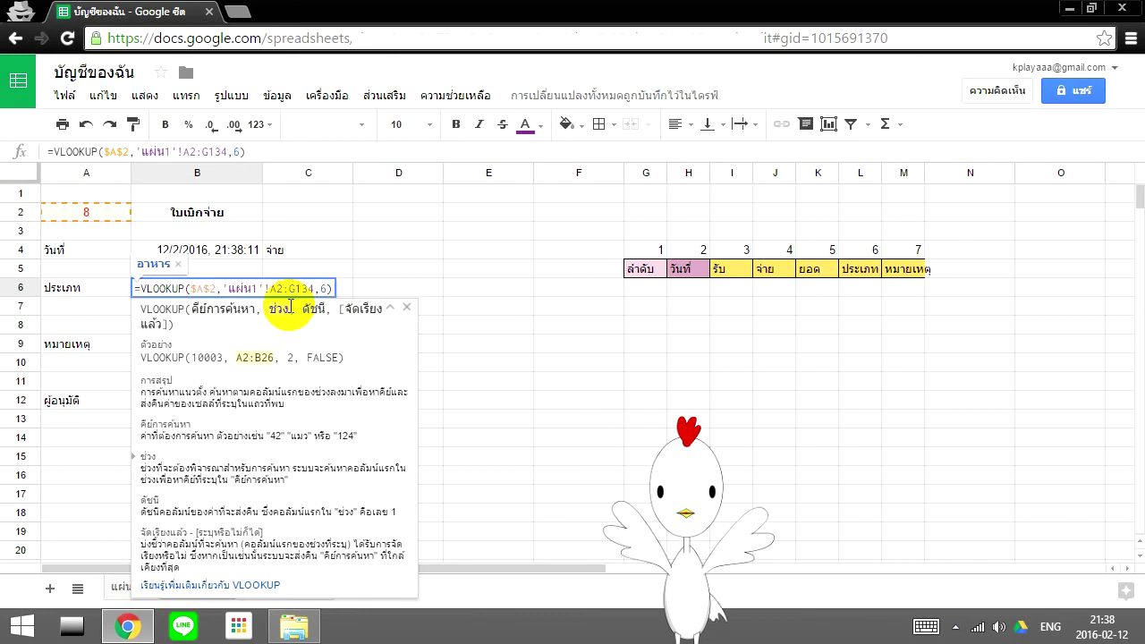
{"action": "key", "text": "F4"}
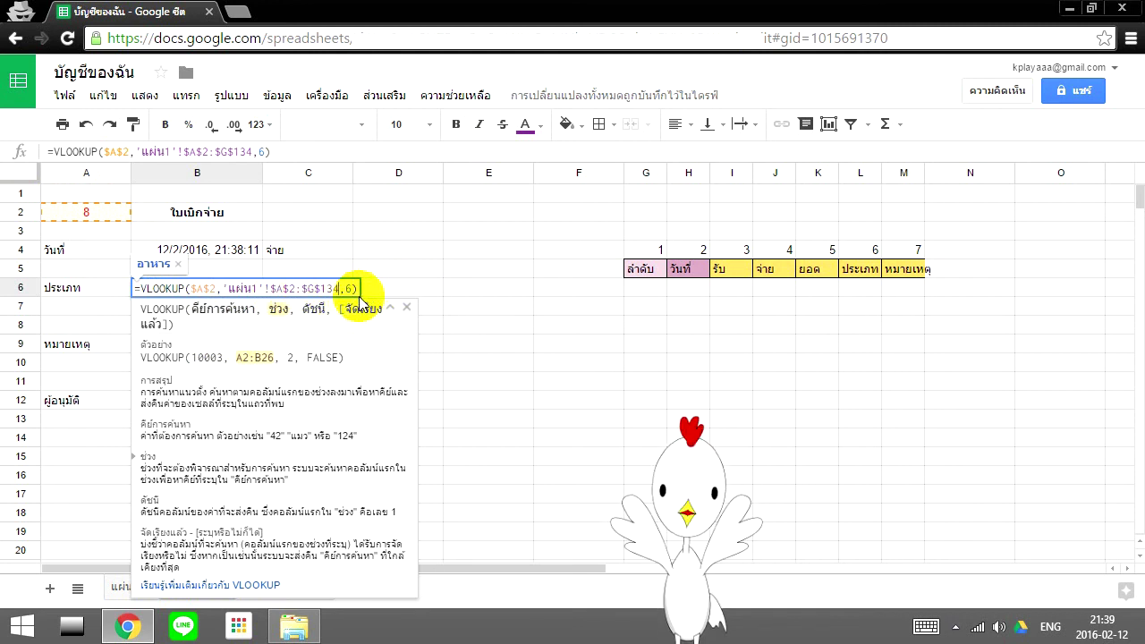
{"action": "left_click", "coordinate": [203, 286]}
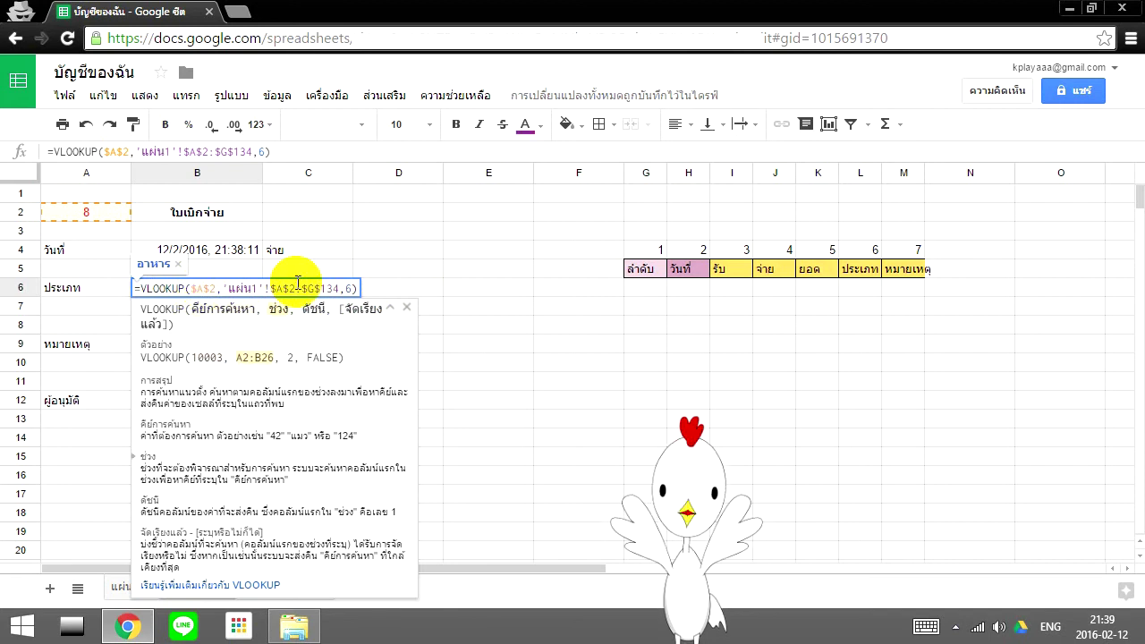
{"action": "key", "text": "Return"}
{"action": "left_click", "coordinate": [219, 281]}
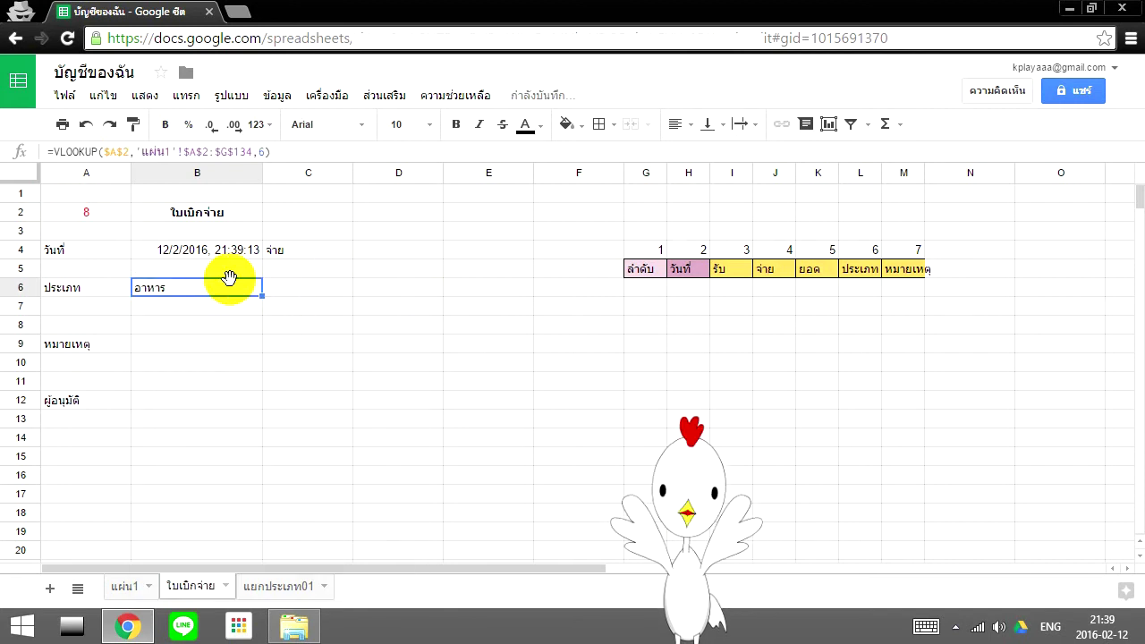
Copy B6's absolute VLOOKUP formula into C6 so it also shows อาหาร.
{"action": "key", "text": "ctrl+c"}
{"action": "left_click", "coordinate": [316, 286]}
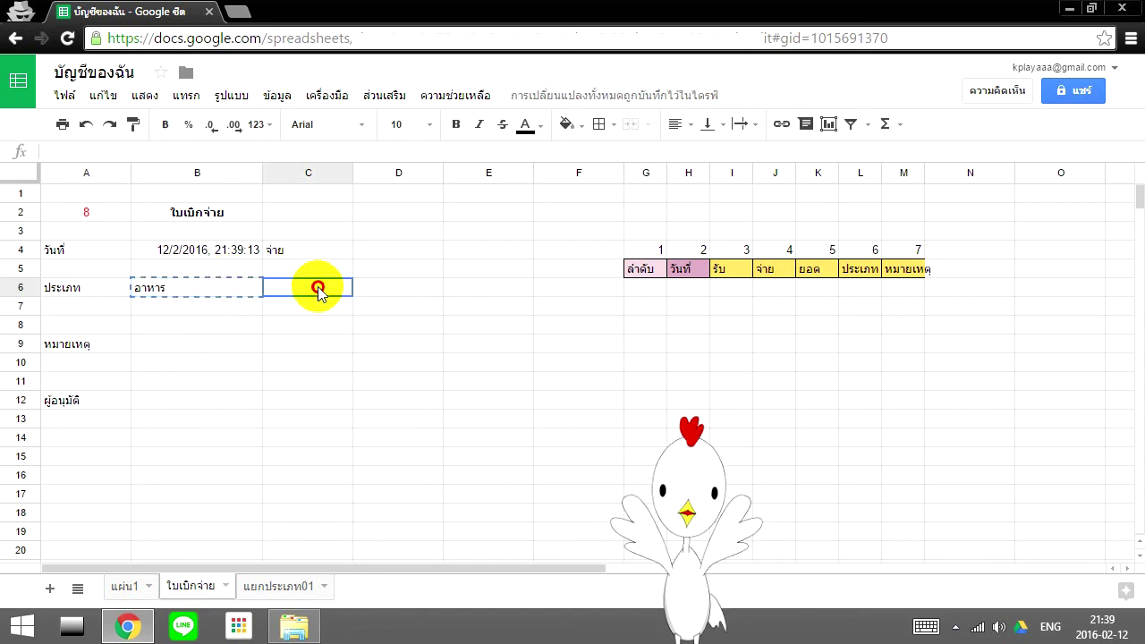
{"action": "key", "text": "ctrl+v"}
{"action": "left_click", "coordinate": [248, 288]}
{"action": "left_click", "coordinate": [310, 288]}
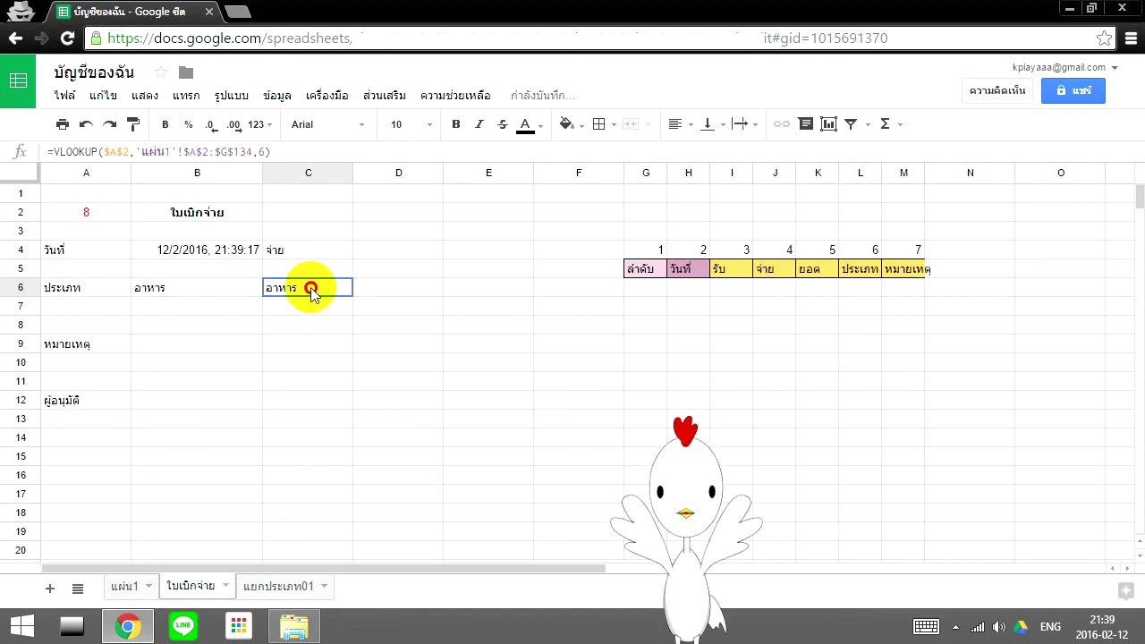
{"action": "left_click", "coordinate": [201, 293]}
{"action": "left_click", "coordinate": [270, 286]}
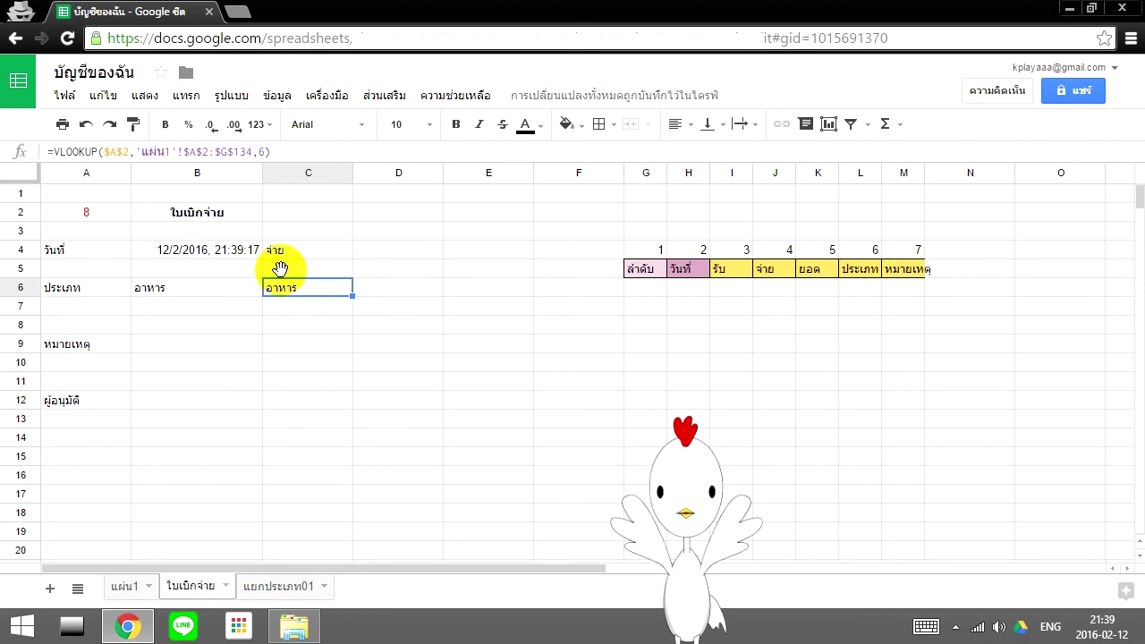
{"action": "left_click", "coordinate": [293, 289]}
{"action": "double_click", "coordinate": [293, 290]}
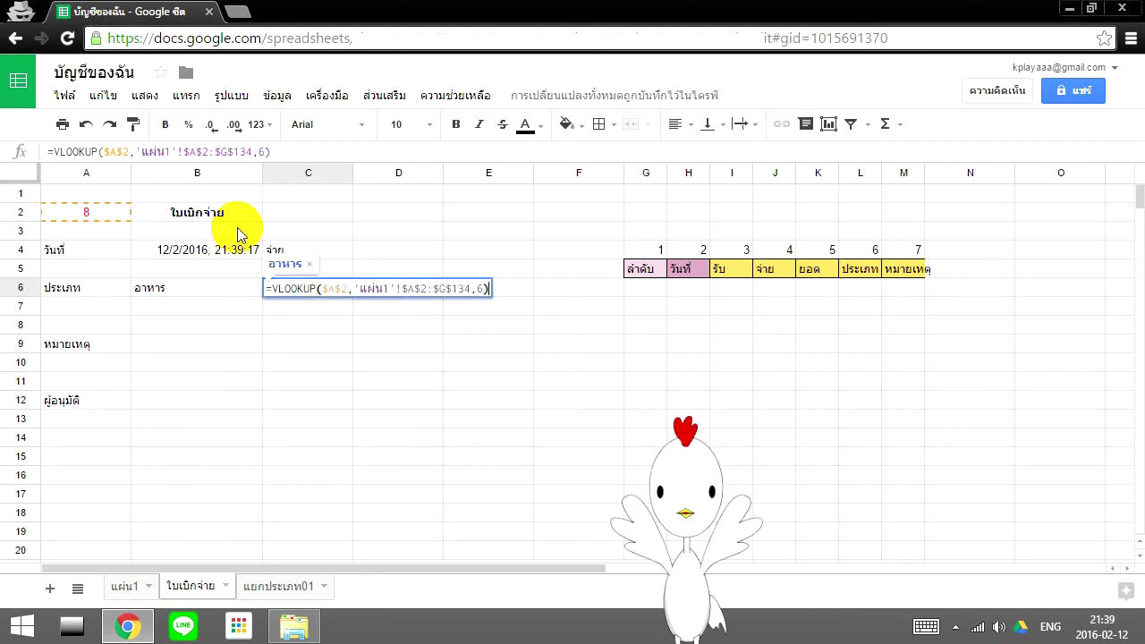
{"action": "key", "text": "Escape"}
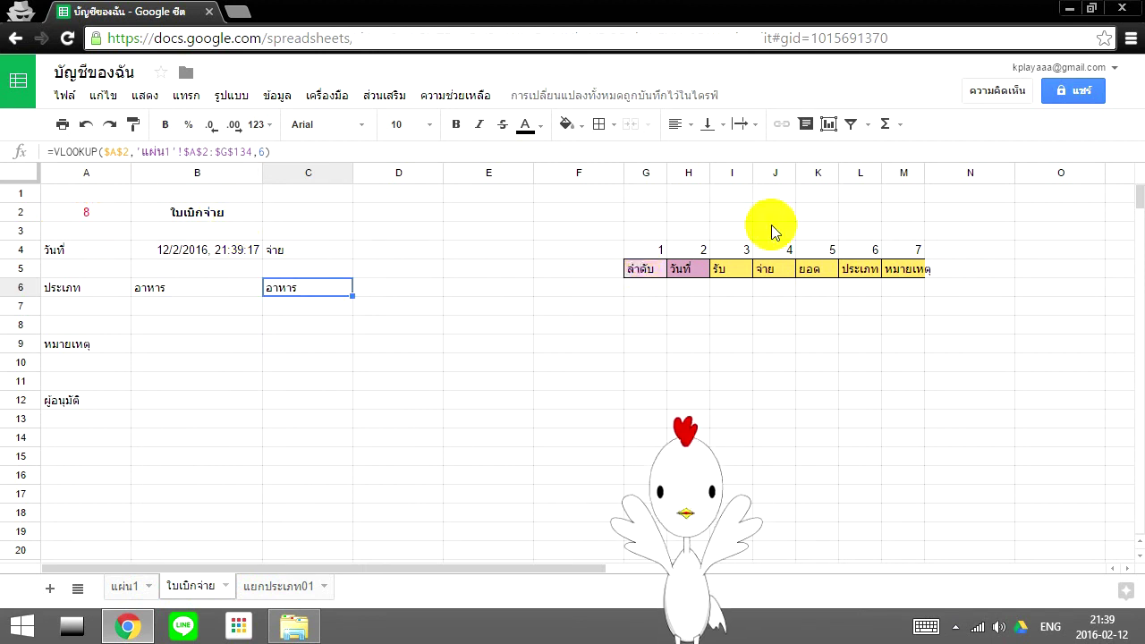
{"action": "left_click", "coordinate": [775, 212]}
{"action": "left_click", "coordinate": [779, 340], "text": "shift"}
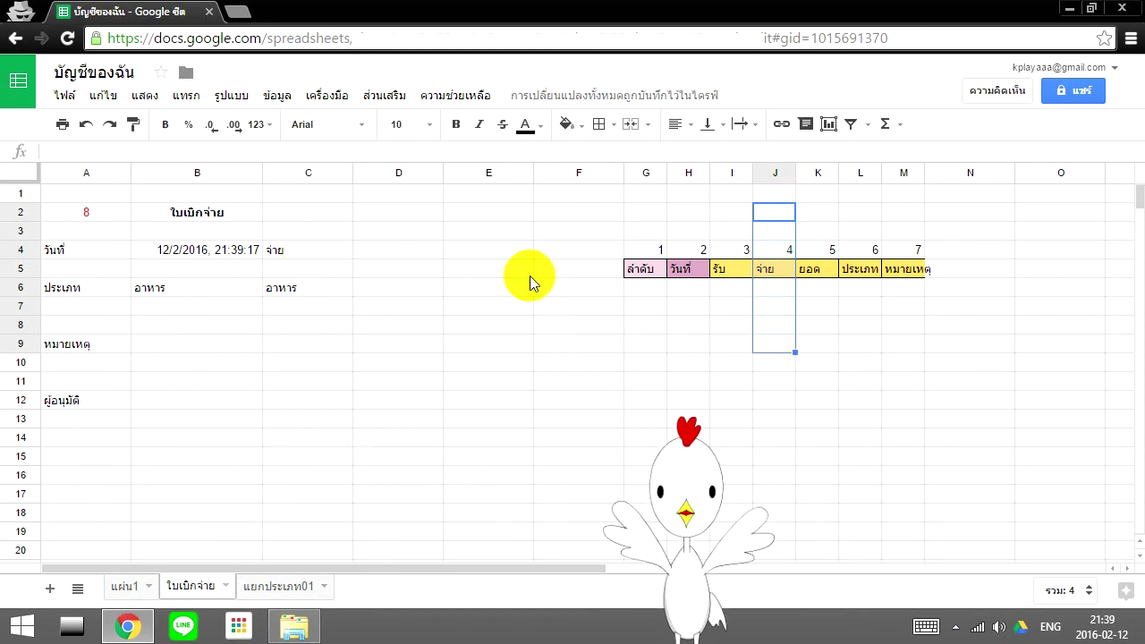
Change the voucher entry number in A2 from 8 to 7.
{"action": "left_click", "coordinate": [98, 216]}
{"action": "type", "text": "7"}
{"action": "key", "text": "Return"}
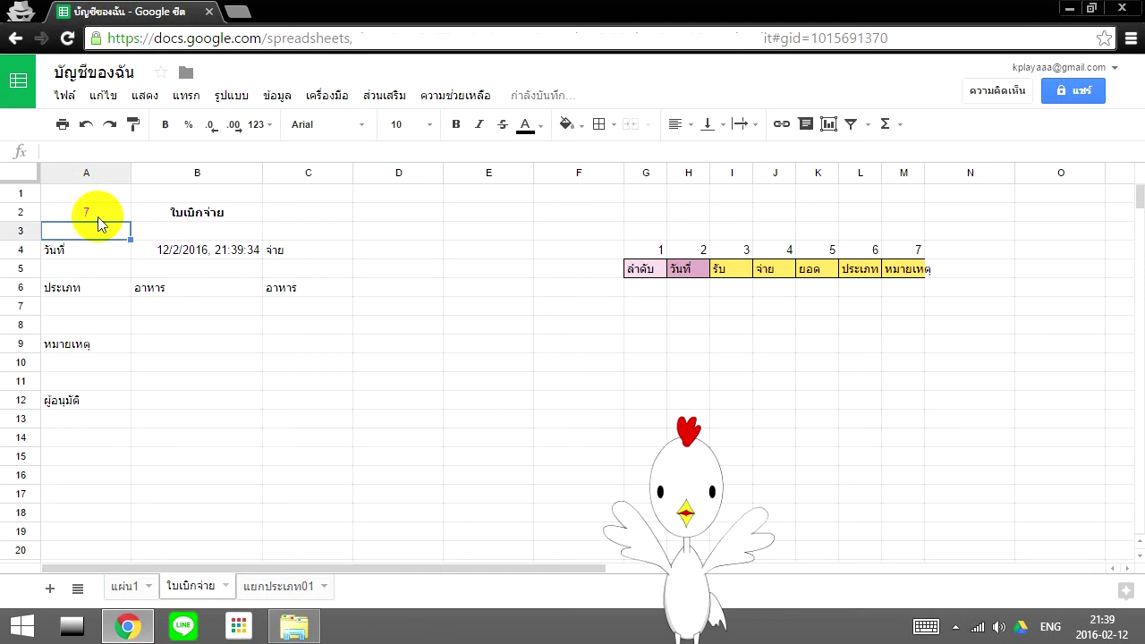
{"action": "left_click", "coordinate": [321, 296]}
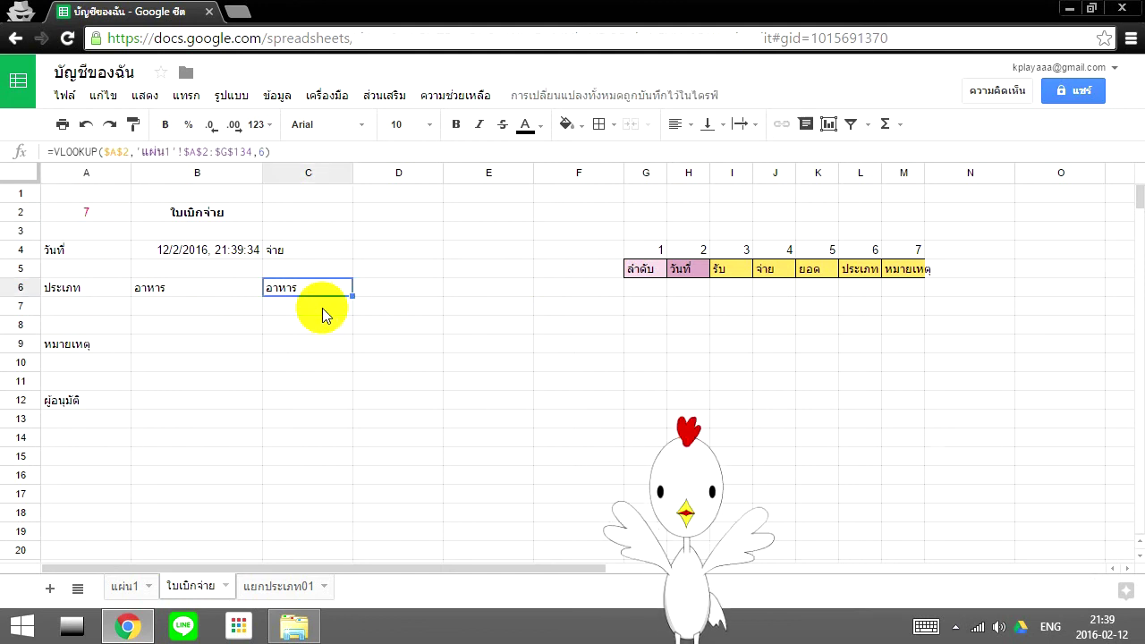
Change C6's VLOOKUP column index from 6 to 4 so it returns 120.00.
{"action": "double_click", "coordinate": [302, 291]}
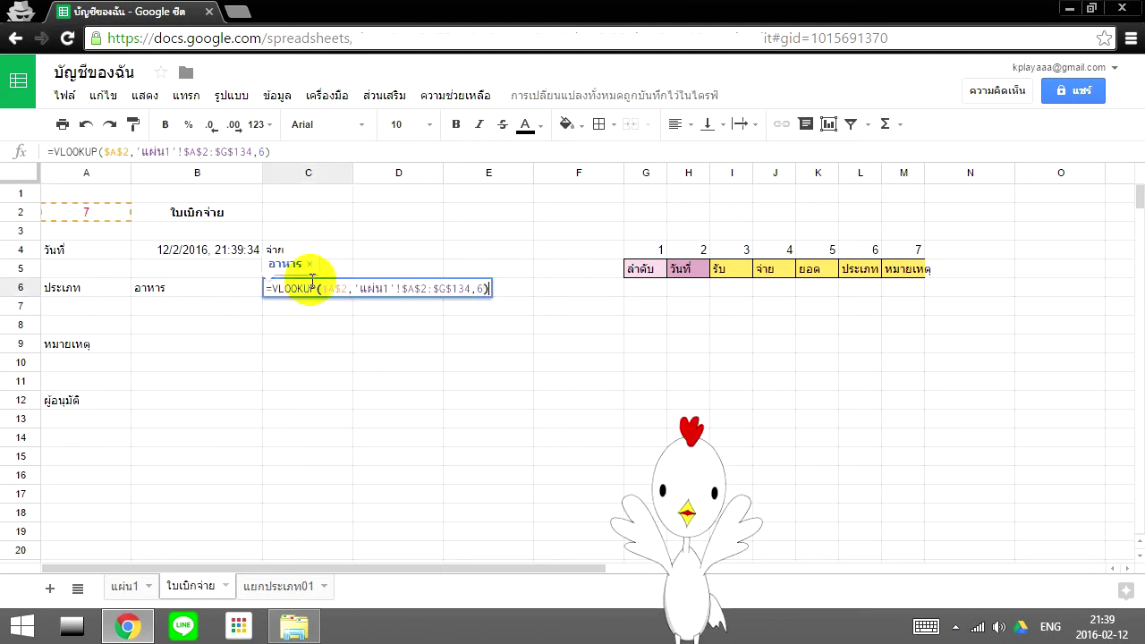
{"action": "double_click", "coordinate": [480, 288]}
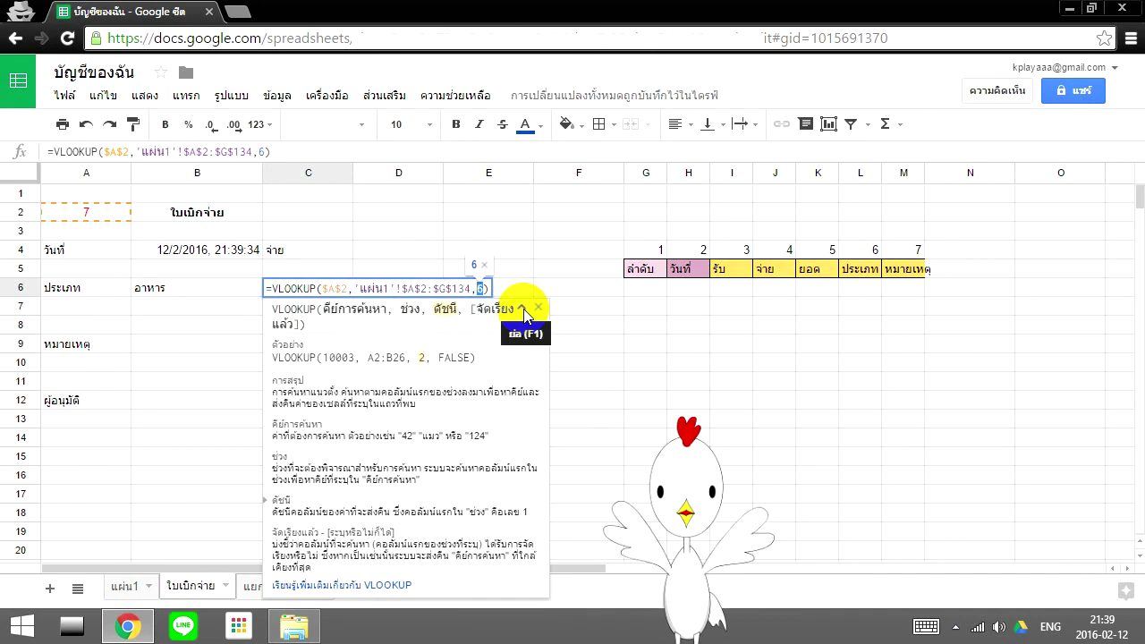
{"action": "type", "text": "4"}
{"action": "key", "text": "Return"}
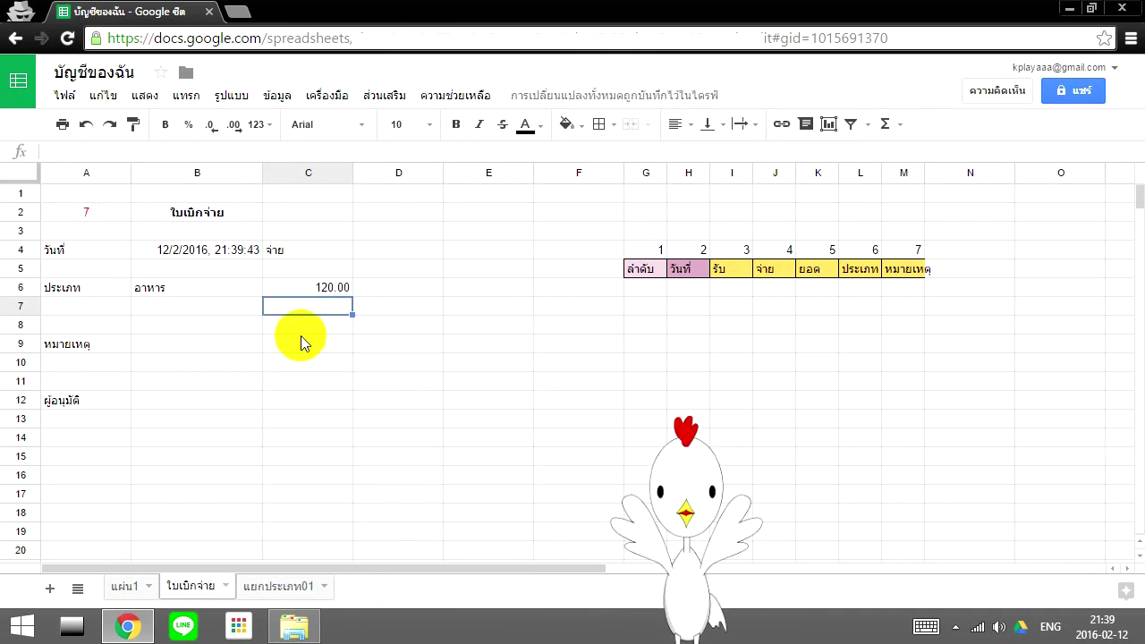
Copy C6's formula into B9 and set its column index to 7 to show the entry's note.
{"action": "left_click", "coordinate": [311, 290]}
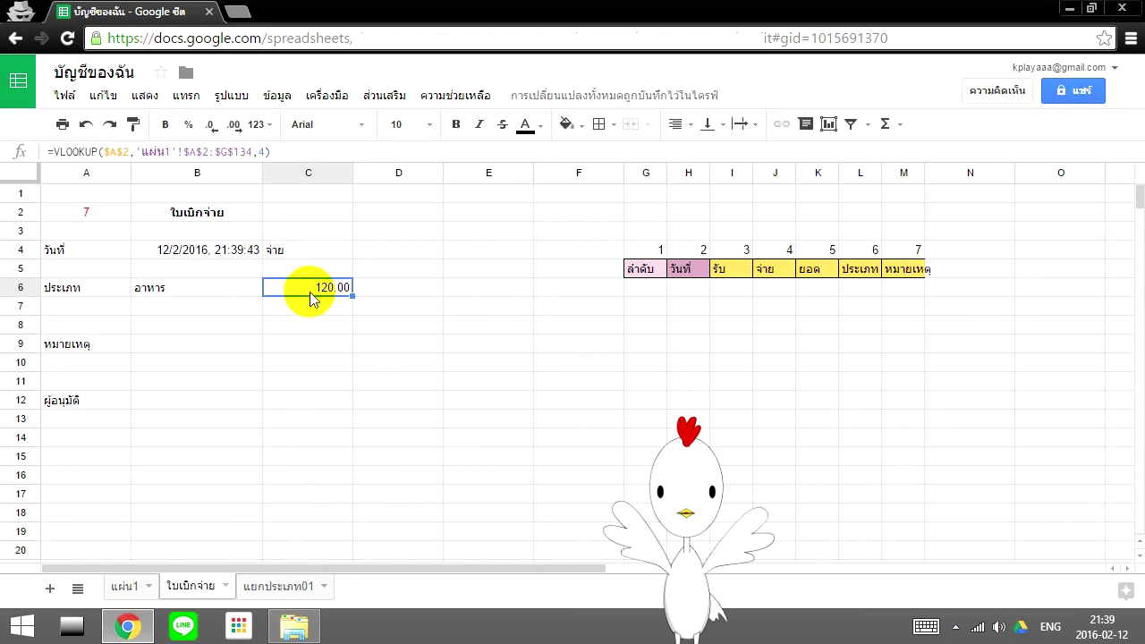
{"action": "key", "text": "ctrl+c"}
{"action": "left_click", "coordinate": [201, 345]}
{"action": "key", "text": "ctrl+v"}
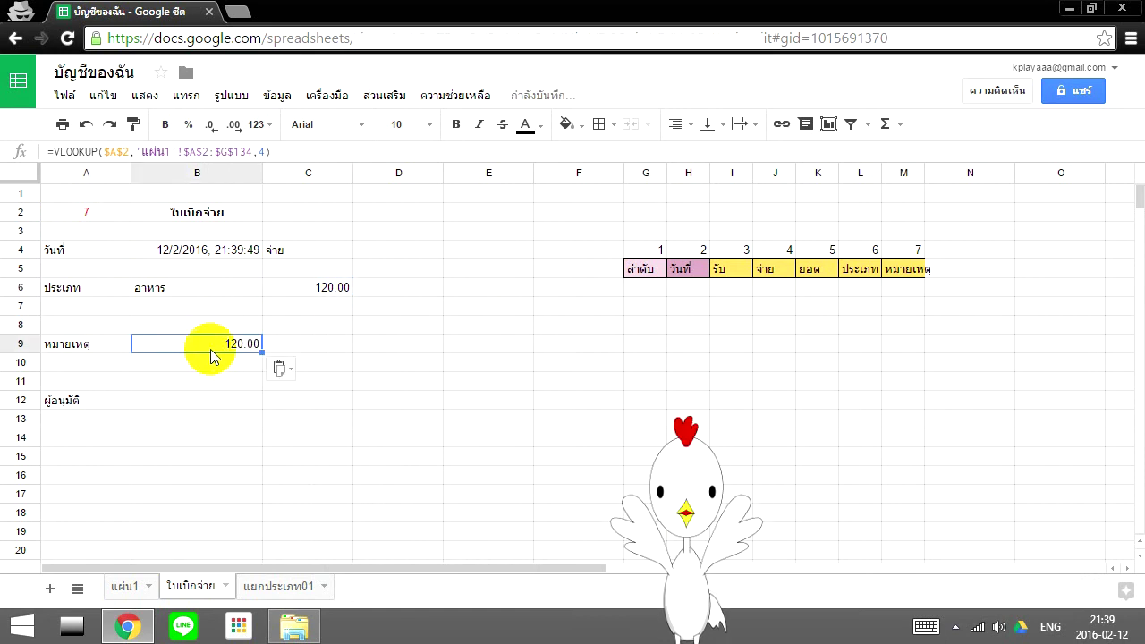
{"action": "left_click_drag", "start_coordinate": [907, 230], "coordinate": [915, 306]}
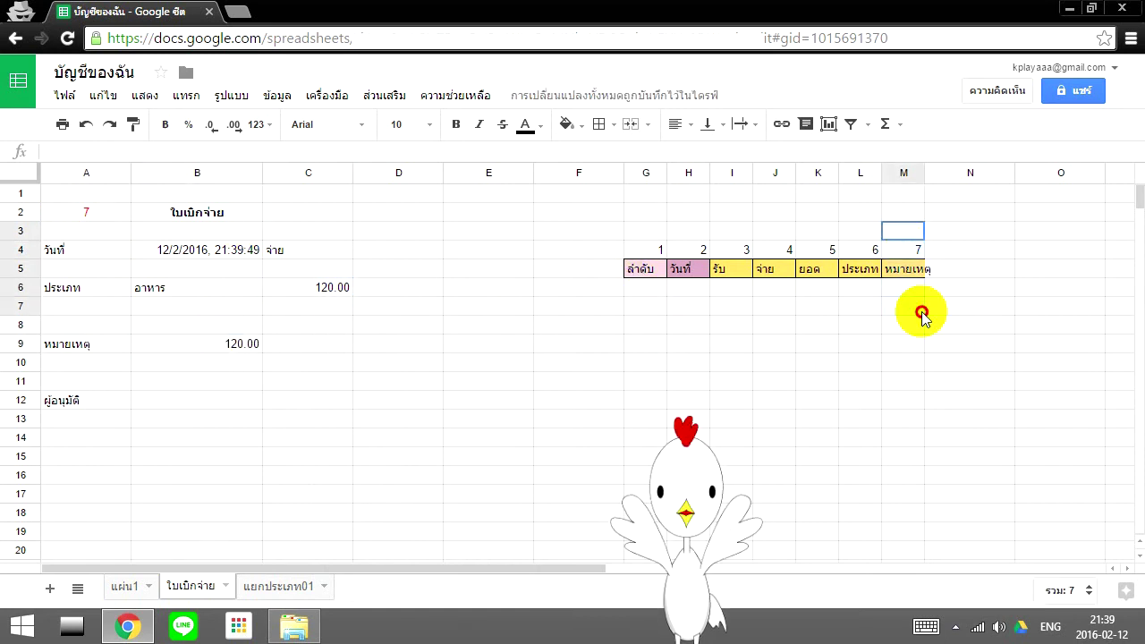
{"action": "left_click", "coordinate": [256, 340]}
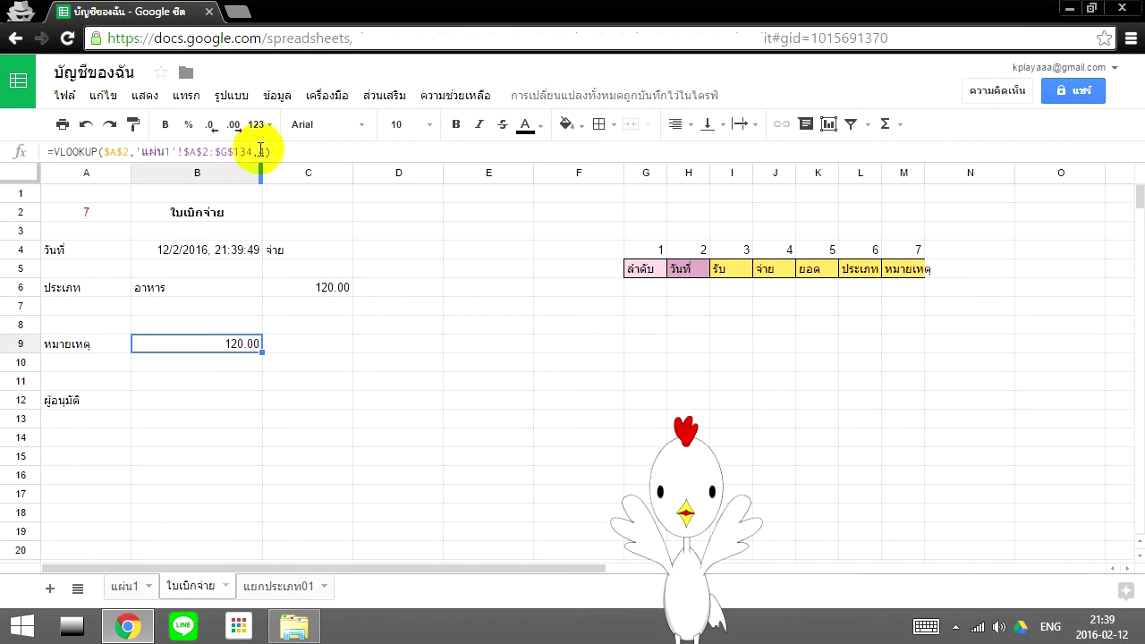
{"action": "double_click", "coordinate": [260, 151]}
{"action": "type", "text": "4"}
{"action": "key", "text": "Return"}
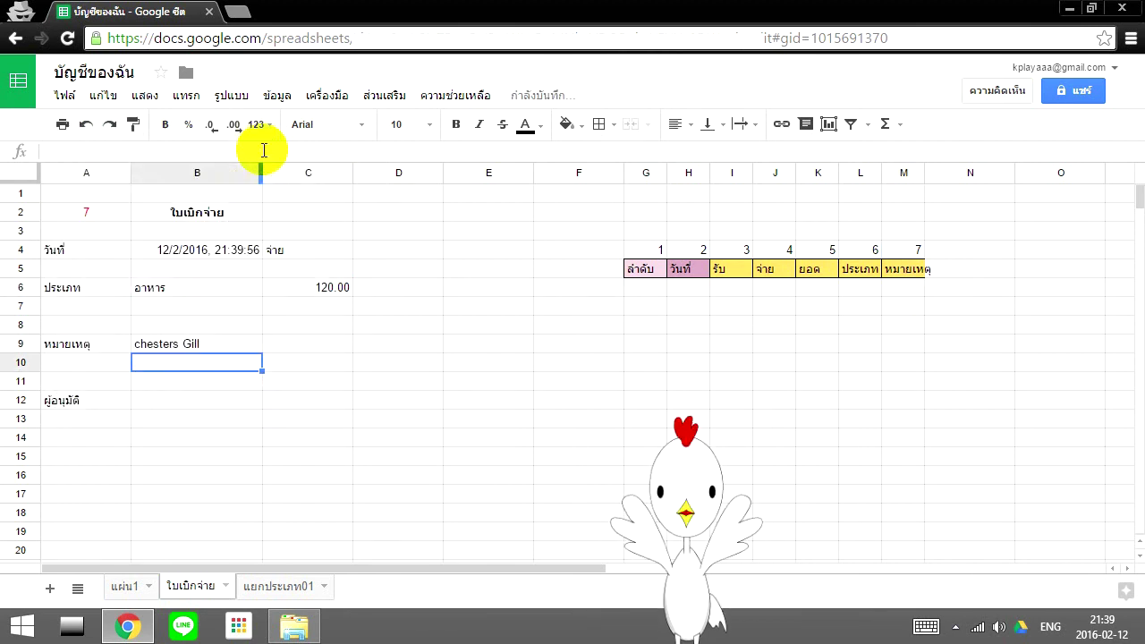
{"action": "left_click", "coordinate": [204, 347]}
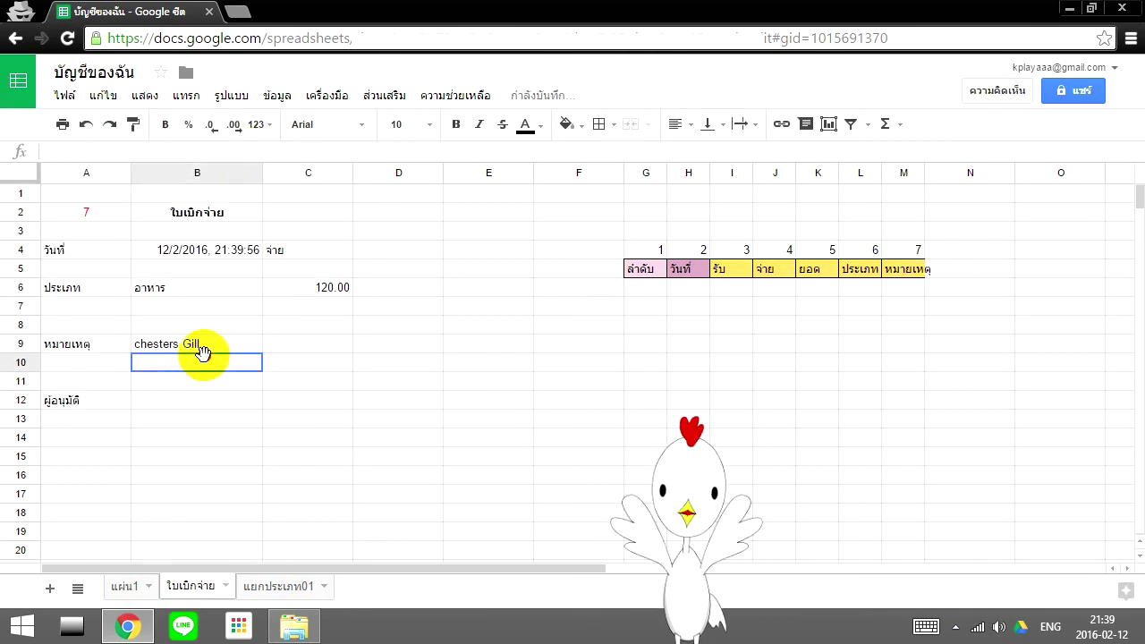
{"action": "left_click", "coordinate": [313, 308]}
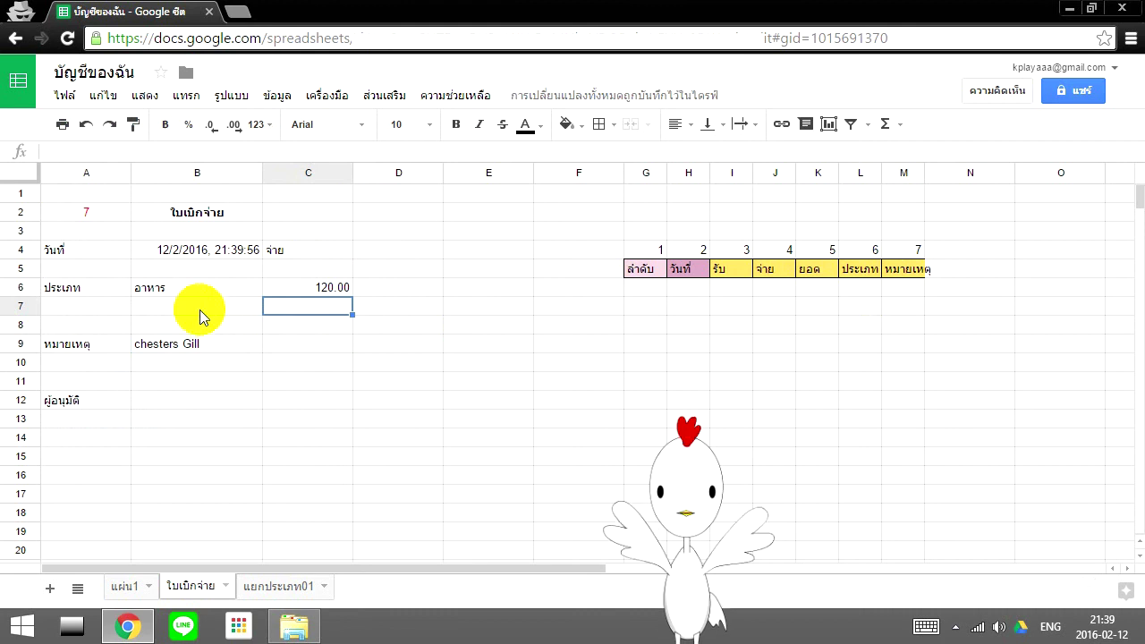
{"action": "left_click", "coordinate": [115, 218]}
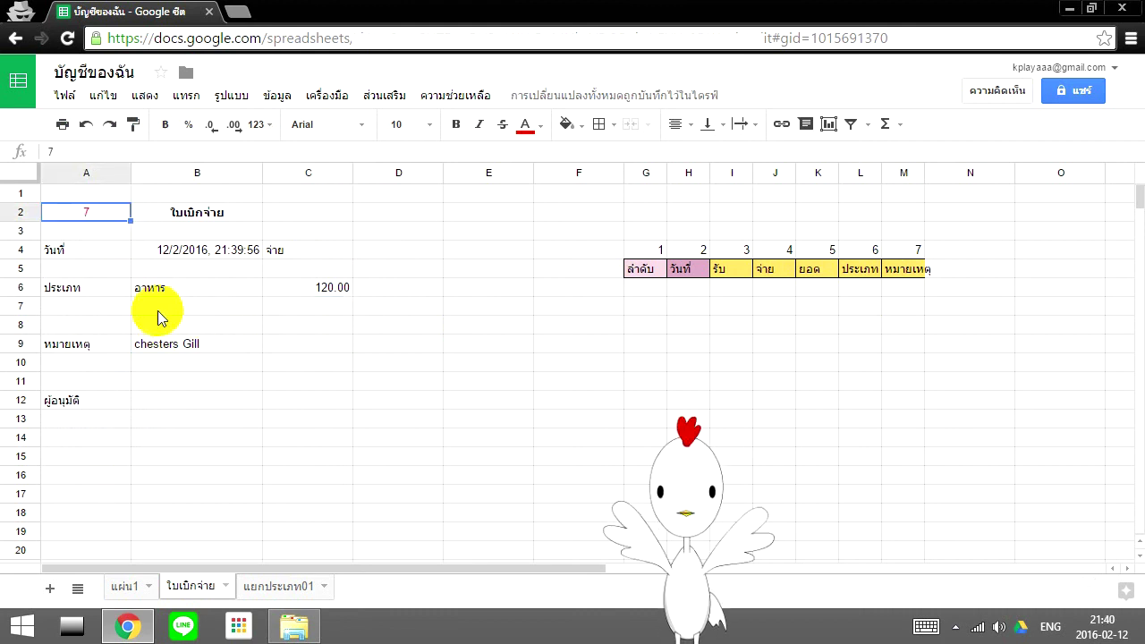
{"action": "left_click_drag", "start_coordinate": [173, 294], "coordinate": [322, 326]}
{"action": "left_click", "coordinate": [125, 585]}
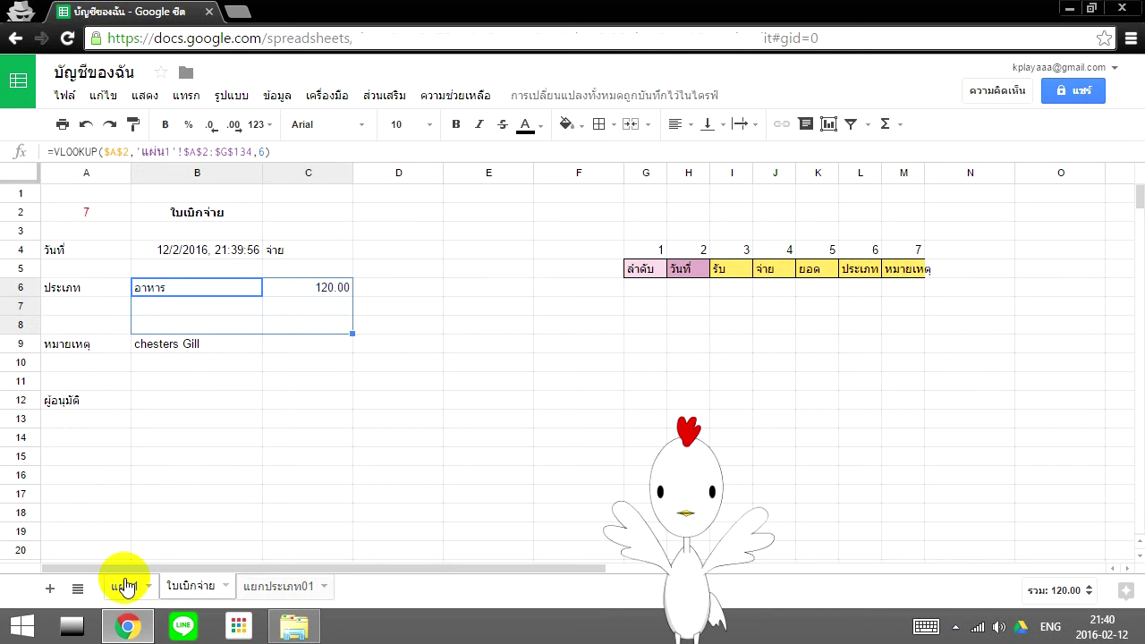
{"action": "scroll", "coordinate": [215, 447], "scroll_direction": "up", "scroll_amount": 8}
{"action": "scroll", "coordinate": [215, 246], "scroll_direction": "up", "scroll_amount": 4}
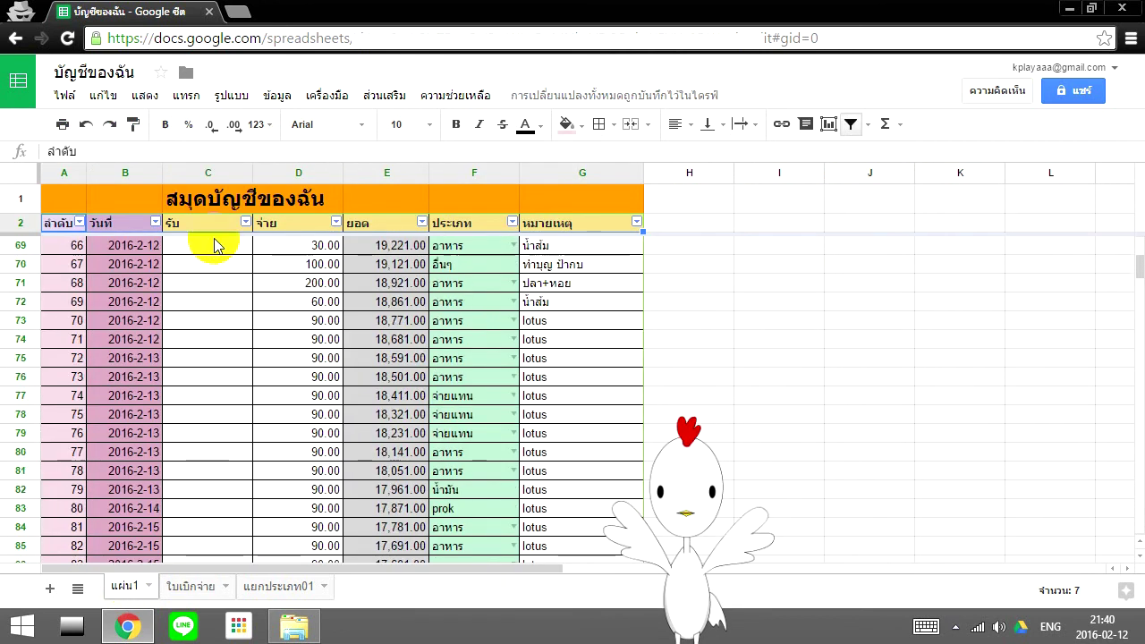
{"action": "scroll", "coordinate": [219, 268], "scroll_direction": "up", "scroll_amount": 3}
{"action": "scroll", "coordinate": [225, 304], "scroll_direction": "up", "scroll_amount": 5}
{"action": "scroll", "coordinate": [224, 304], "scroll_direction": "up", "scroll_amount": 4}
{"action": "scroll", "coordinate": [219, 331], "scroll_direction": "up", "scroll_amount": 2}
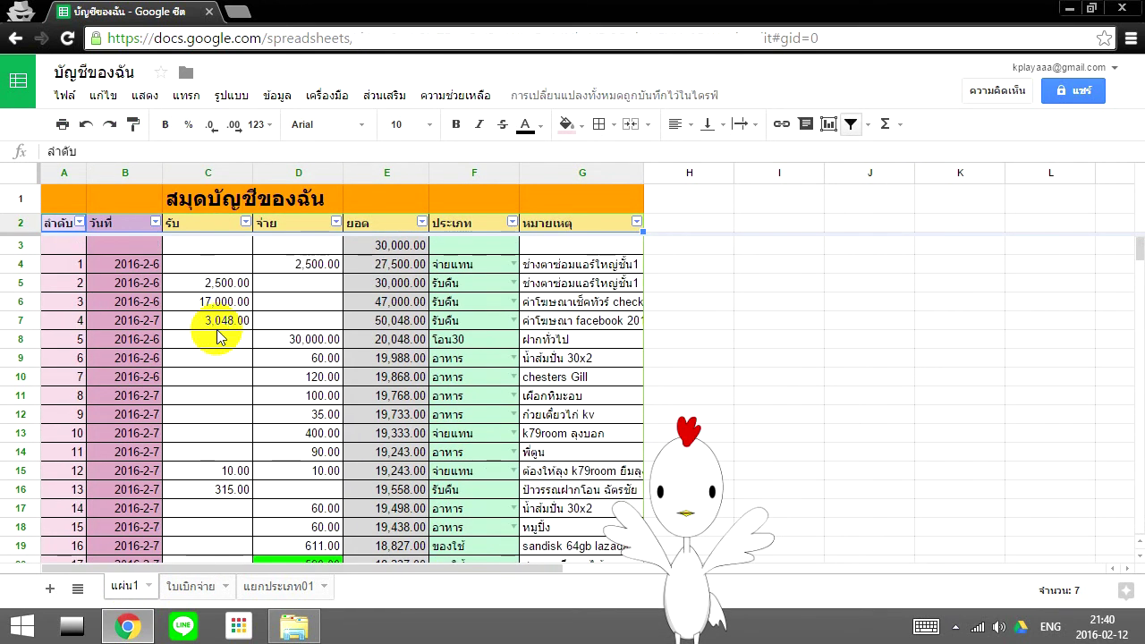
{"action": "mouse_move", "coordinate": [45, 375]}
{"action": "left_mouse_down"}
{"action": "mouse_move", "coordinate": [408, 358]}
{"action": "mouse_move", "coordinate": [587, 375]}
{"action": "left_mouse_up"}
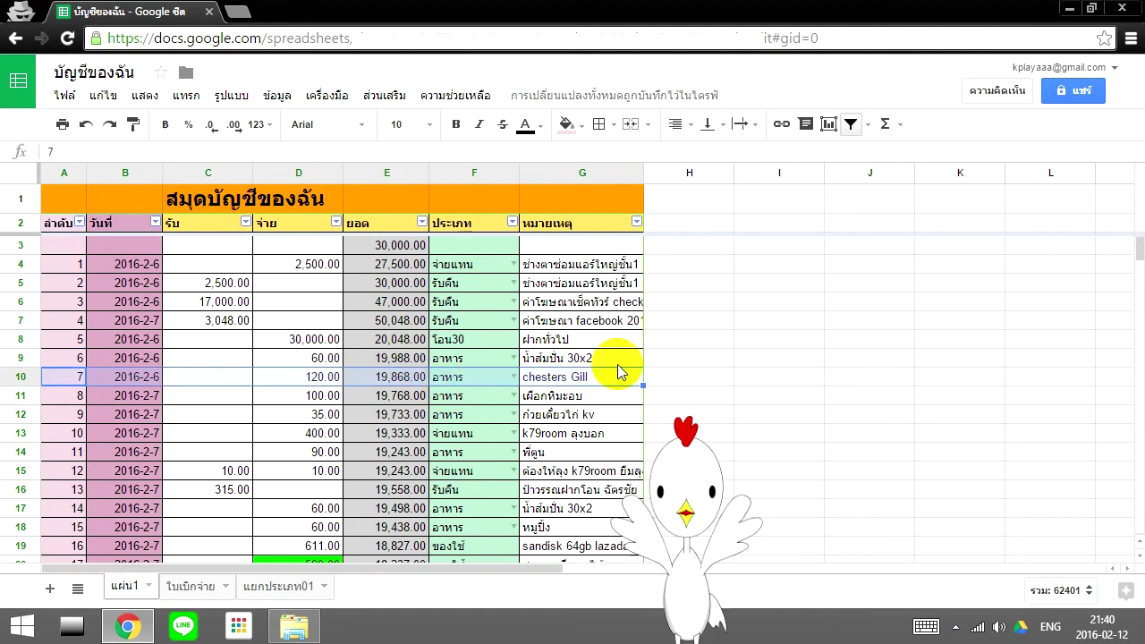
Back on the voucher sheet, make the วันที่ label in A4 bold.
{"action": "left_click", "coordinate": [191, 586]}
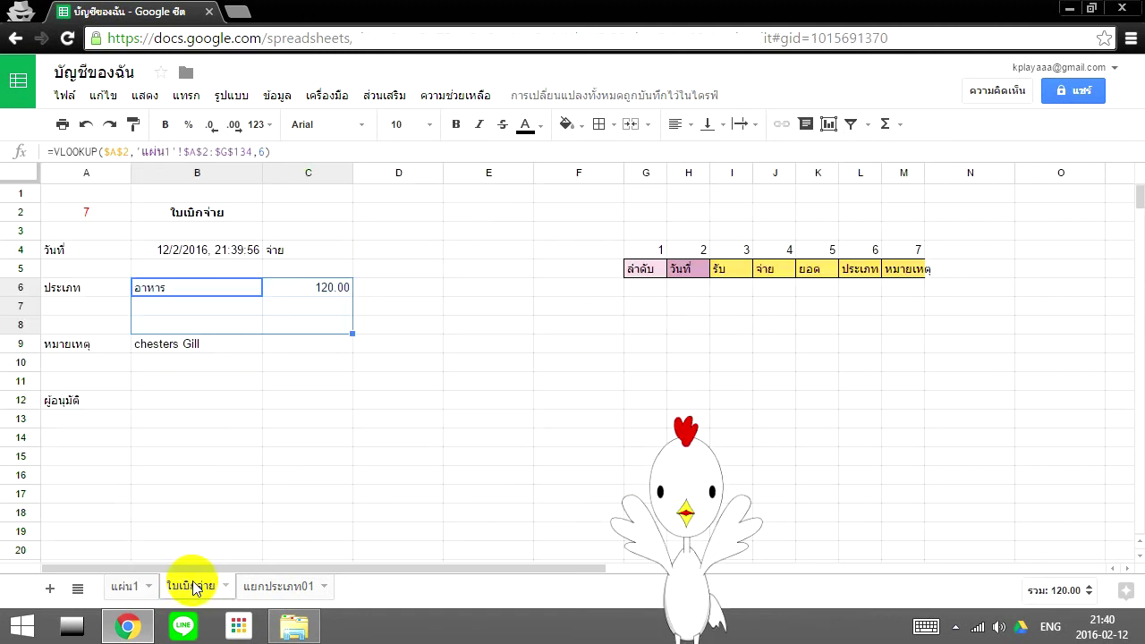
{"action": "left_click", "coordinate": [235, 398]}
{"action": "left_click", "coordinate": [76, 292]}
{"action": "type", "text": "รายการ"}
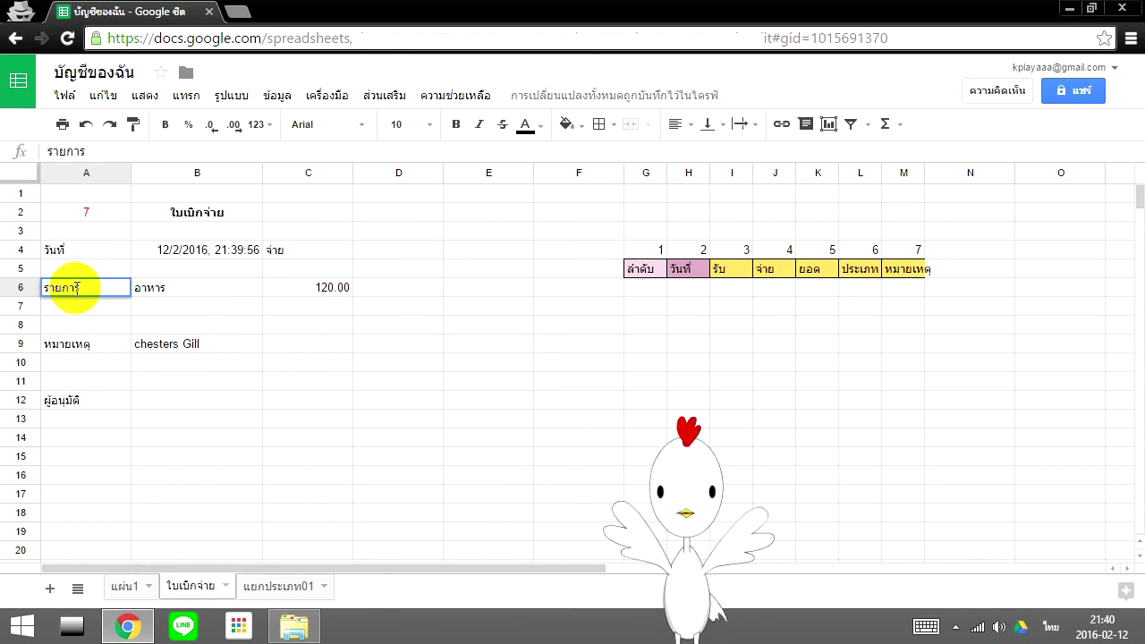
{"action": "left_click", "coordinate": [77, 295]}
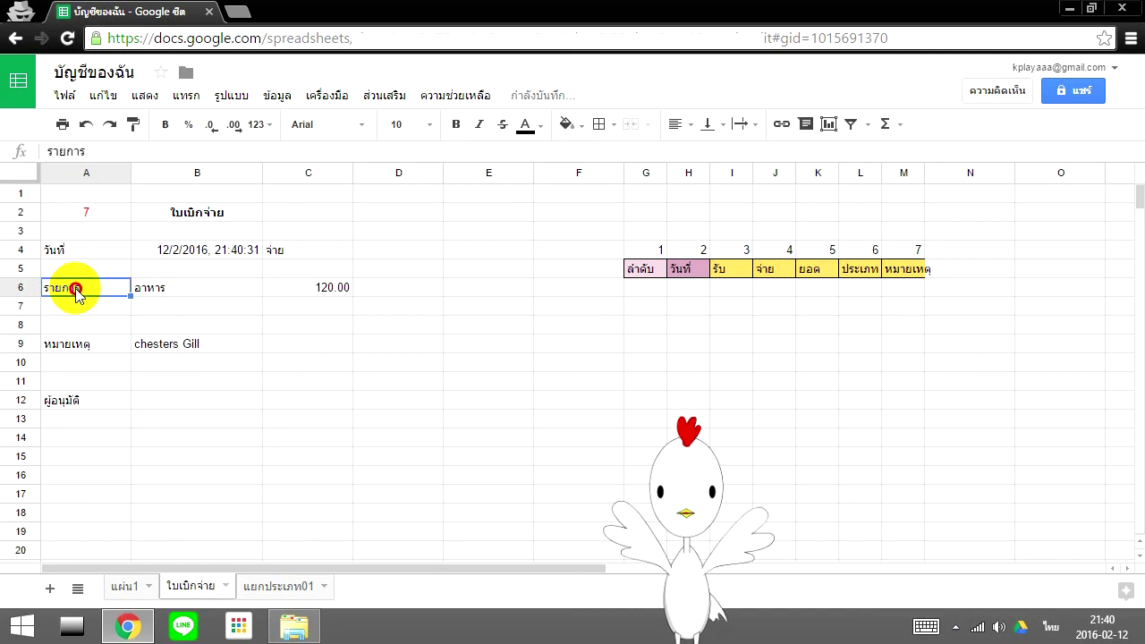
{"action": "left_click", "coordinate": [89, 254]}
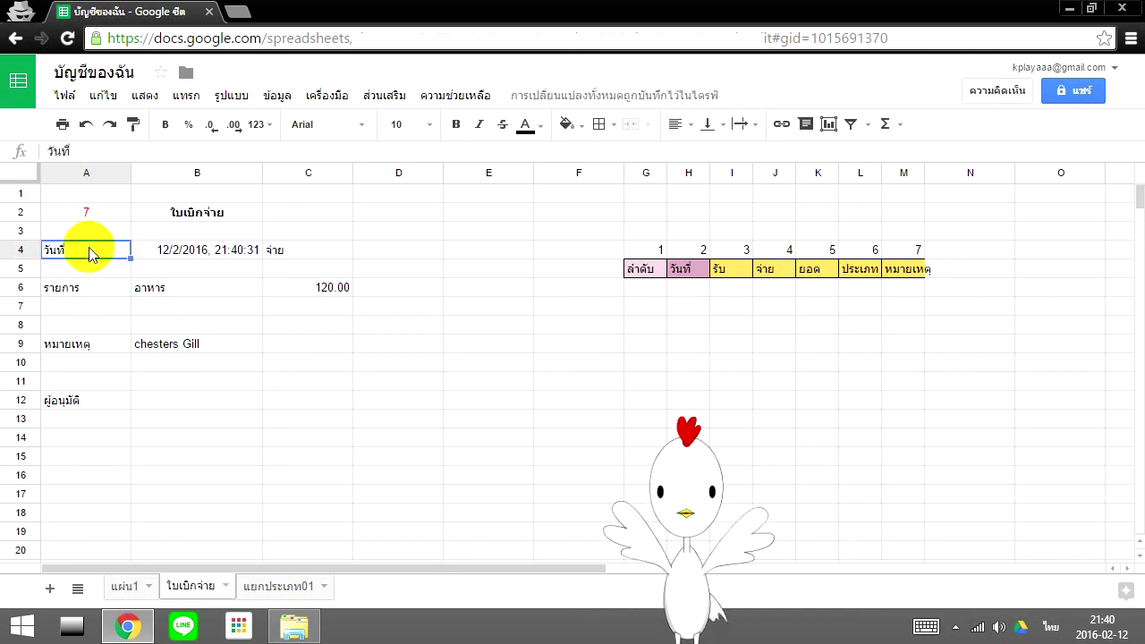
{"action": "key", "text": "ctrl+b"}
Move อาหาร down to row 7 and enter ลำดับ, 1 and 2 in A6:A8.
{"action": "left_click", "coordinate": [141, 288]}
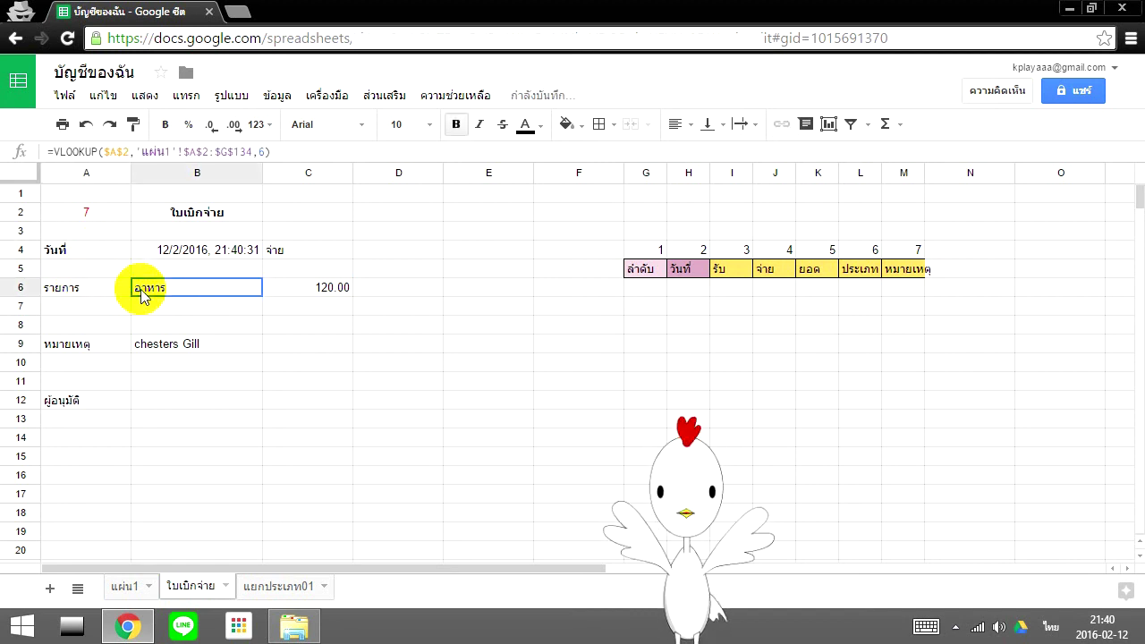
{"action": "mouse_move", "coordinate": [215, 279]}
{"action": "left_mouse_down"}
{"action": "mouse_move", "coordinate": [164, 319]}
{"action": "mouse_move", "coordinate": [217, 289]}
{"action": "mouse_move", "coordinate": [84, 312]}
{"action": "mouse_move", "coordinate": [172, 300]}
{"action": "left_mouse_up"}
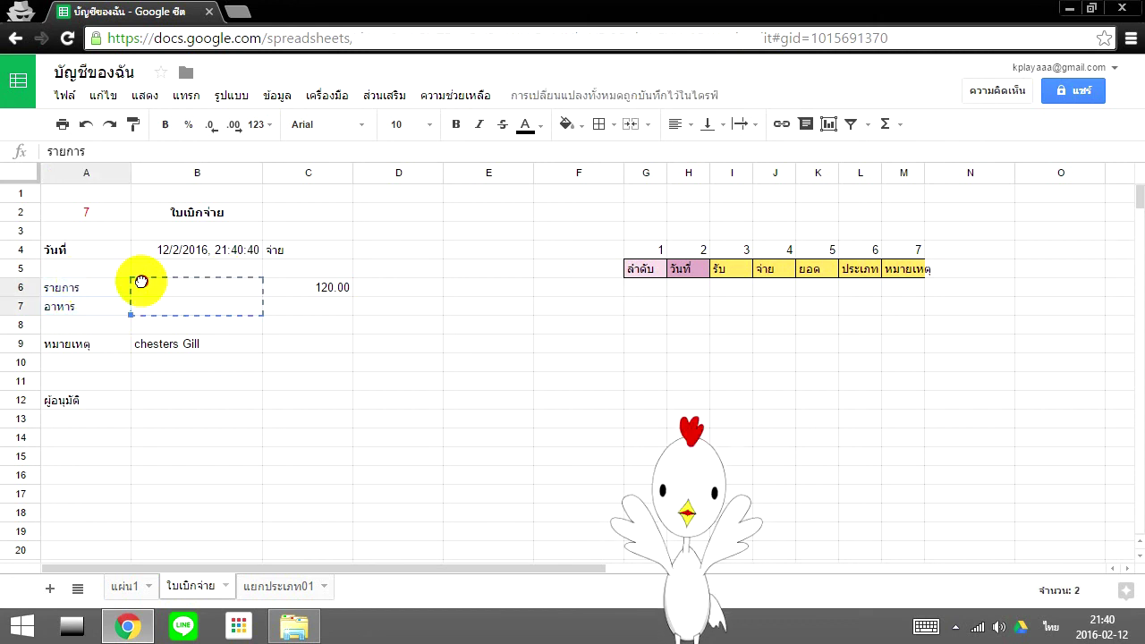
{"action": "left_click", "coordinate": [103, 291]}
{"action": "type", "text": "ลำดับ"}
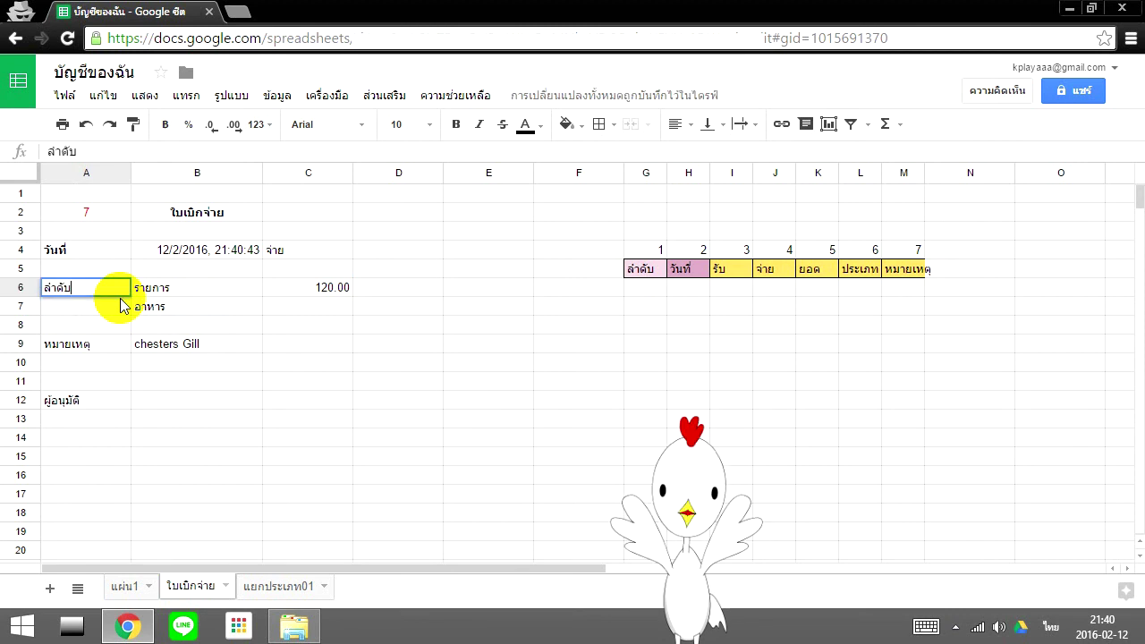
{"action": "key", "text": "Return"}
{"action": "key", "text": "Return"}
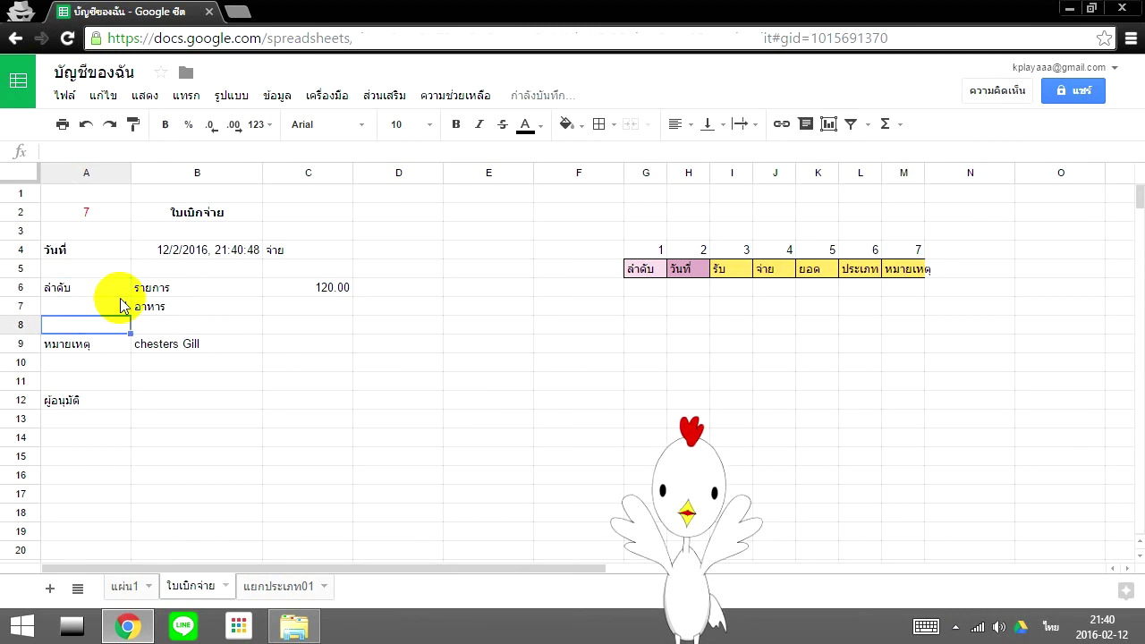
{"action": "type", "text": "2"}
{"action": "key", "text": "Return"}
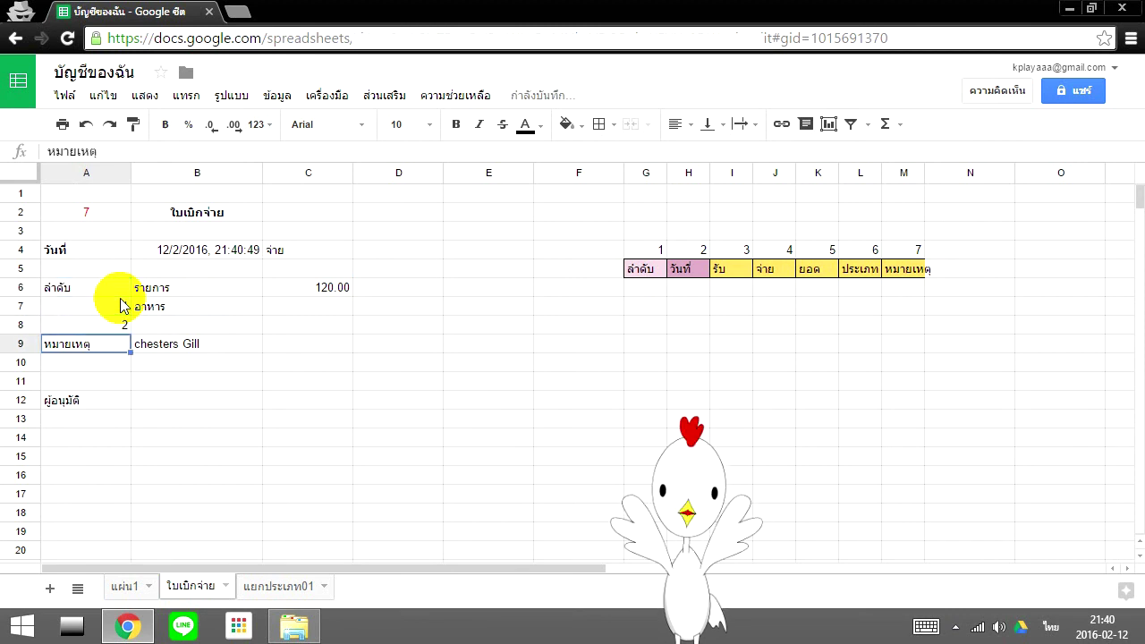
Centre the item numbers 1–2 and the ลำดับ header.
{"action": "mouse_move", "coordinate": [123, 325]}
{"action": "left_mouse_down"}
{"action": "mouse_move", "coordinate": [117, 288]}
{"action": "mouse_move", "coordinate": [115, 328]}
{"action": "left_mouse_up"}
{"action": "left_click", "coordinate": [117, 288]}
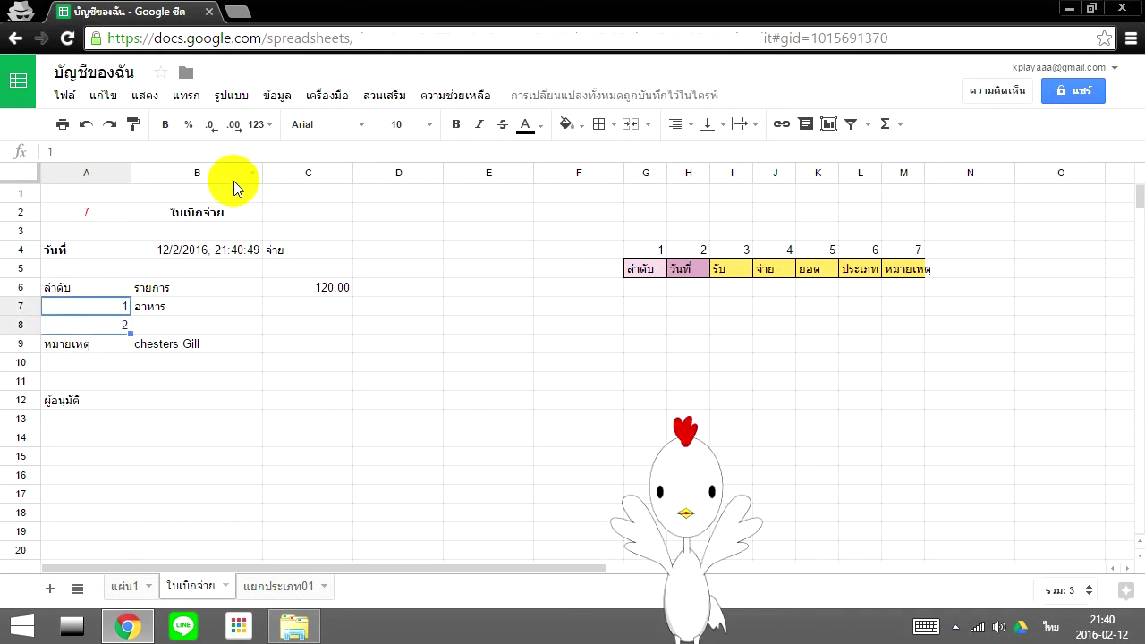
{"action": "left_click", "coordinate": [677, 123]}
{"action": "left_click", "coordinate": [696, 154]}
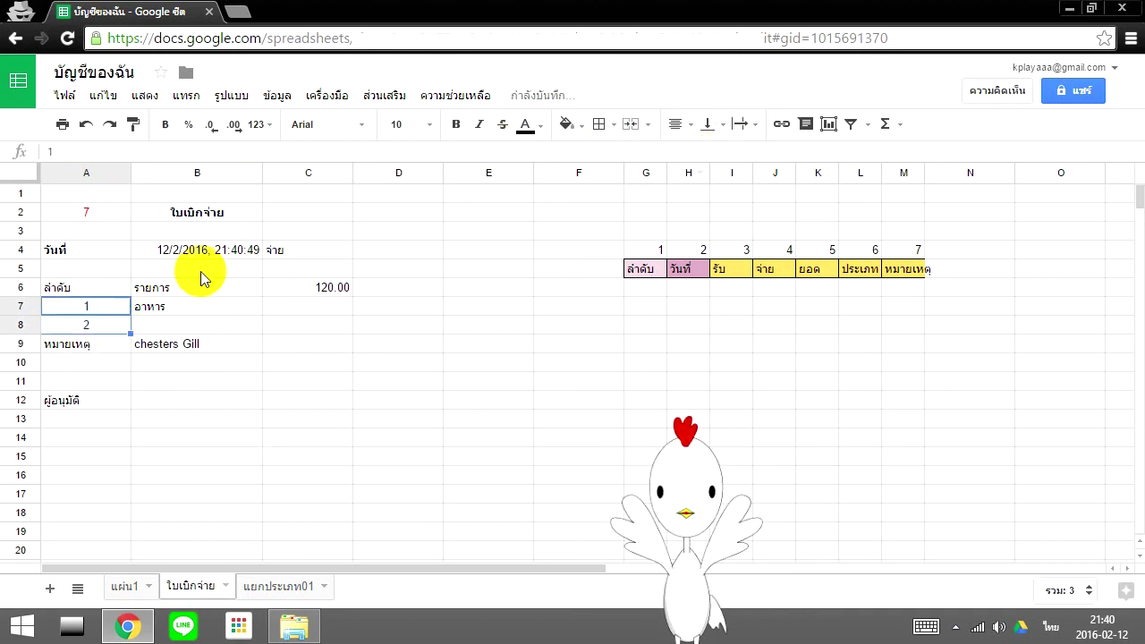
{"action": "left_click", "coordinate": [113, 287]}
{"action": "left_click", "coordinate": [682, 123]}
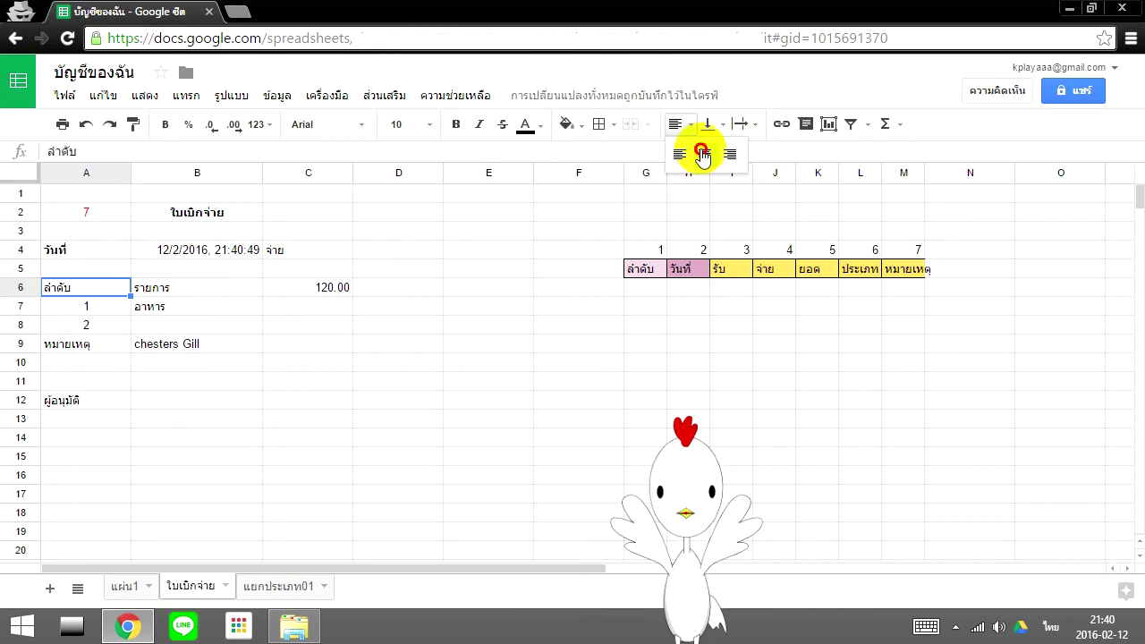
{"action": "left_click", "coordinate": [702, 154]}
Move the 120.00 price from C6 down into C7.
{"action": "left_click", "coordinate": [320, 290]}
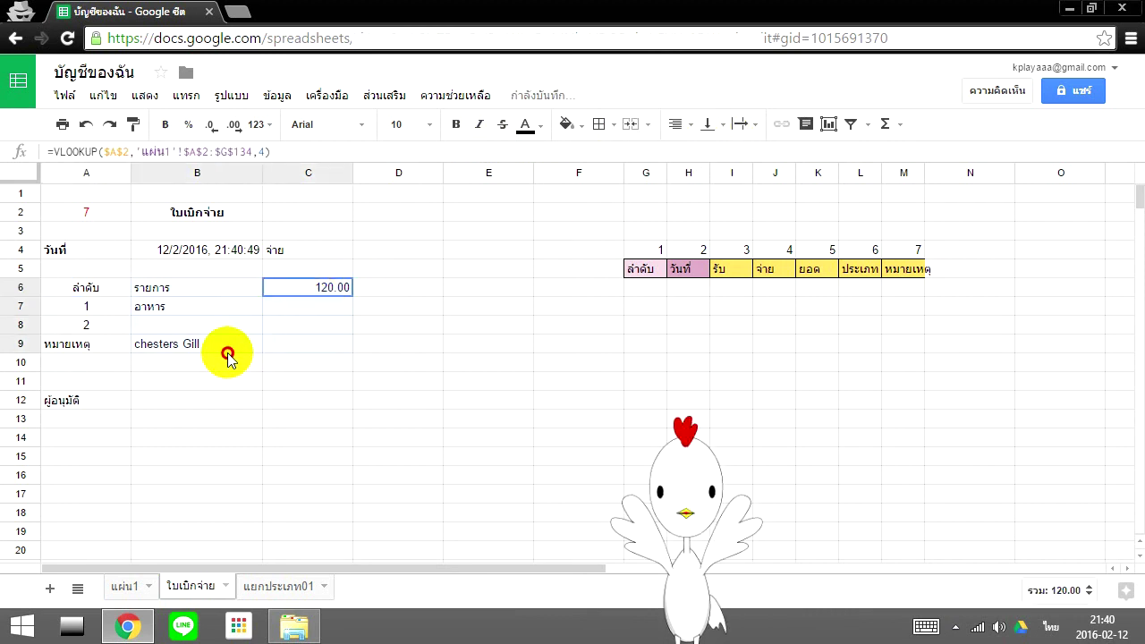
{"action": "left_click", "coordinate": [328, 308]}
{"action": "left_click", "coordinate": [332, 290]}
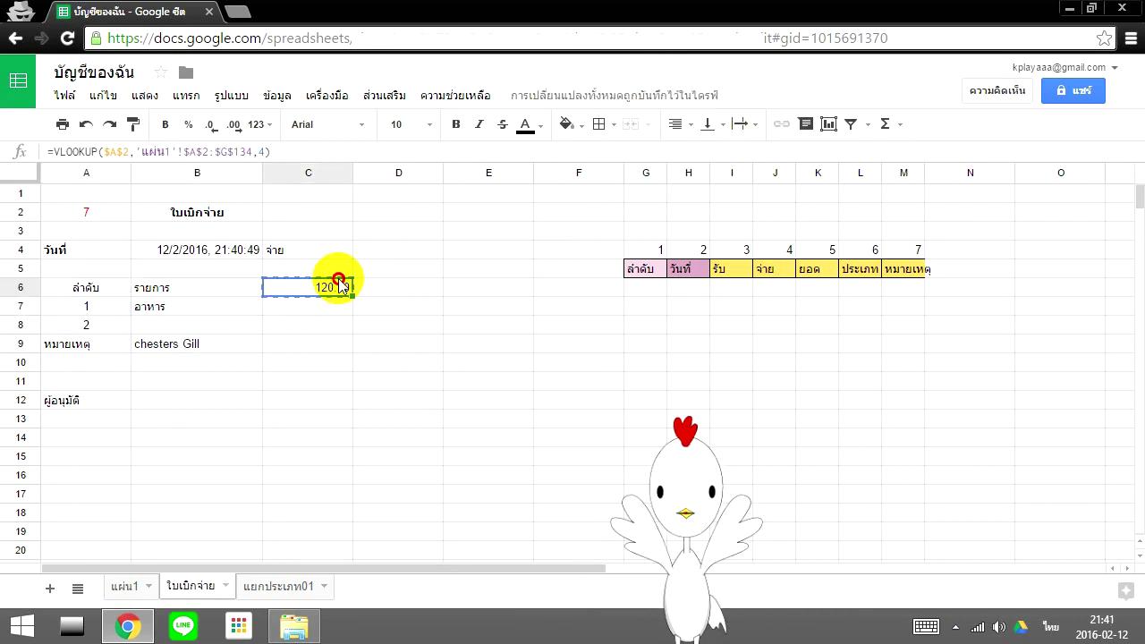
{"action": "left_click_drag", "start_coordinate": [339, 284], "coordinate": [340, 311]}
Enter a centred ราคา header in C6 and clear จ่าย from C4.
{"action": "left_click", "coordinate": [324, 295]}
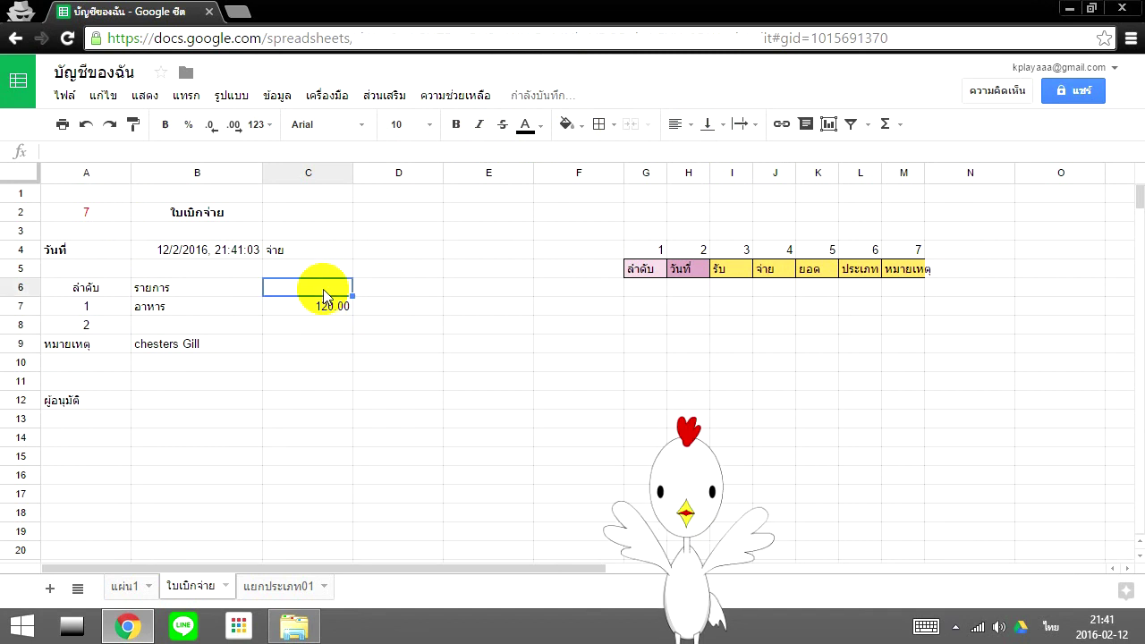
{"action": "type", "text": "ราคา"}
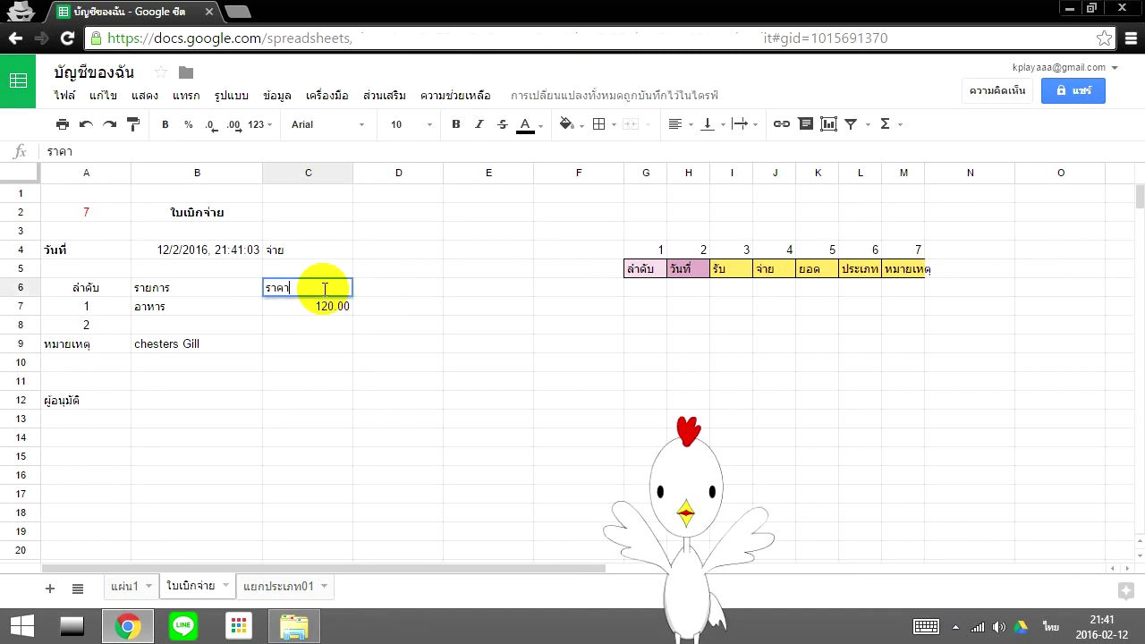
{"action": "key", "text": "Return"}
{"action": "left_click", "coordinate": [319, 248]}
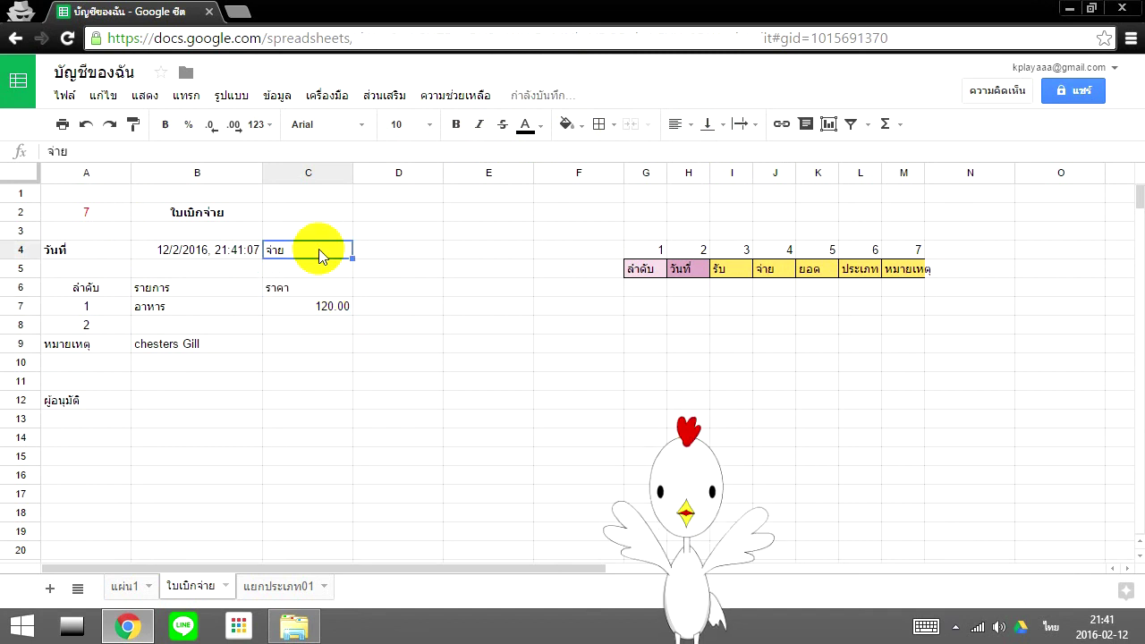
{"action": "key", "text": "Delete"}
{"action": "left_click", "coordinate": [313, 268]}
{"action": "left_click", "coordinate": [322, 285]}
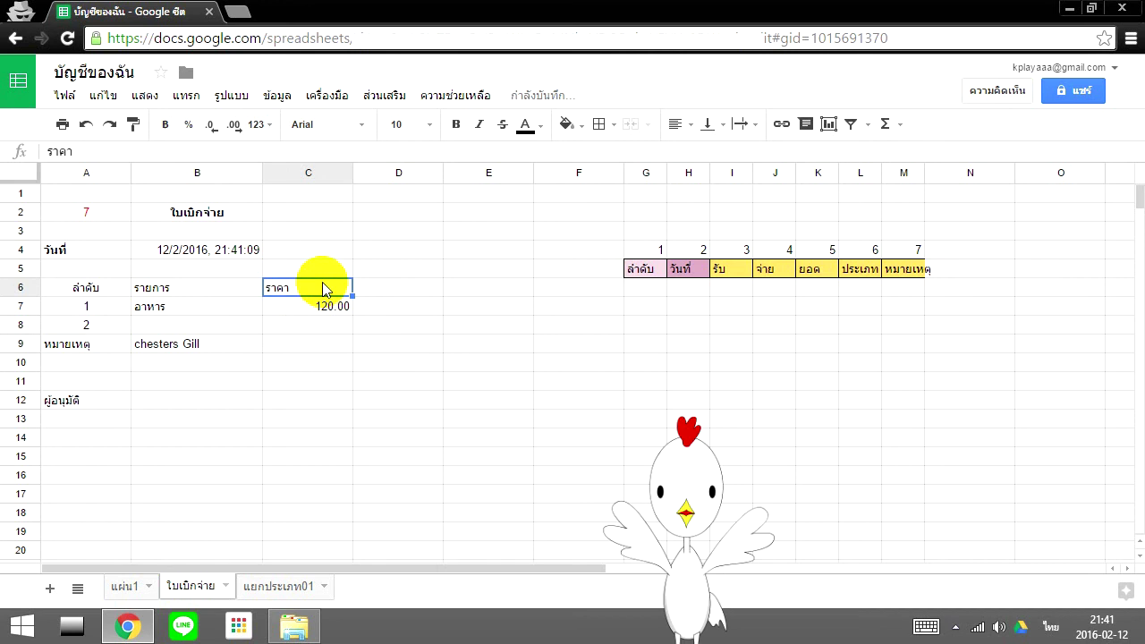
{"action": "left_click", "coordinate": [686, 132]}
{"action": "left_click", "coordinate": [710, 161]}
{"action": "left_click", "coordinate": [378, 346]}
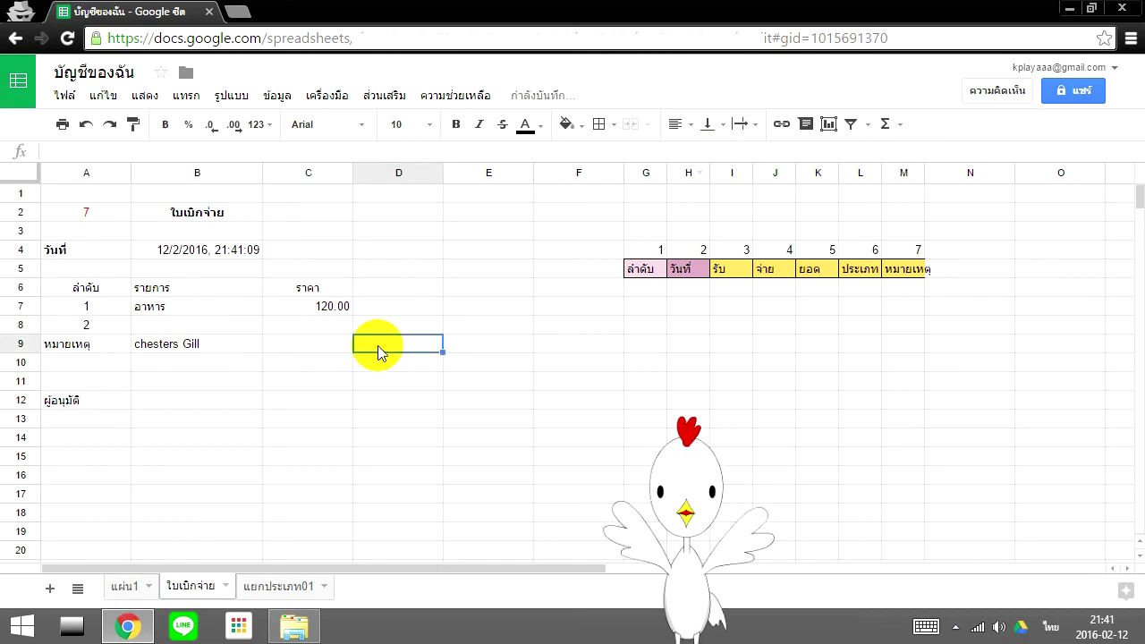
Fill the date row A4:C4 yellow.
{"action": "left_click_drag", "start_coordinate": [90, 250], "coordinate": [343, 249]}
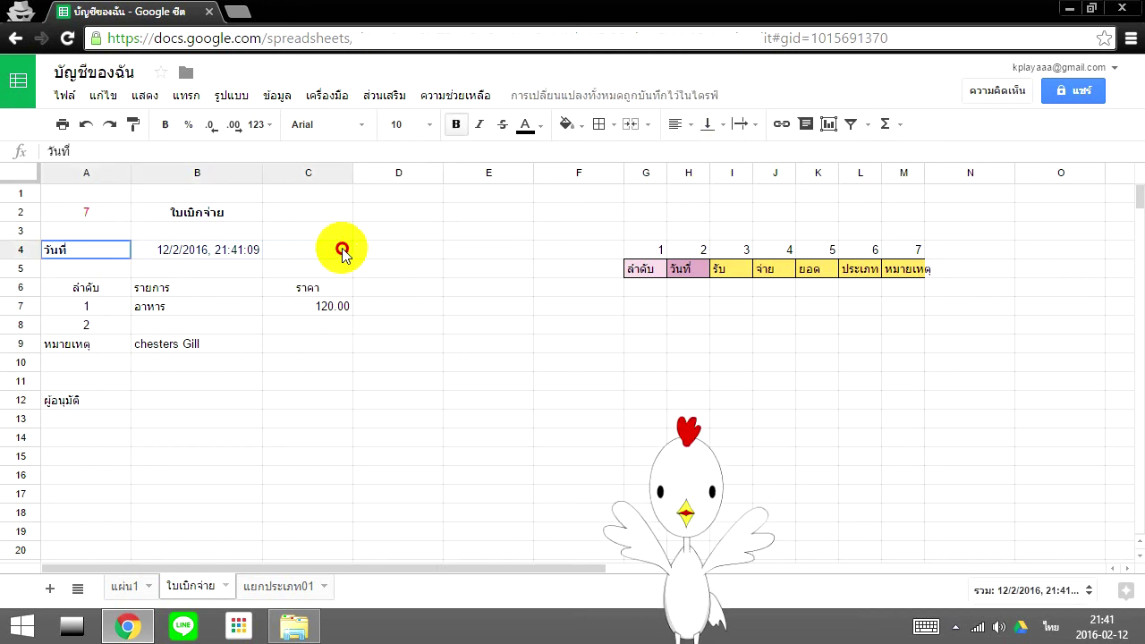
{"action": "left_click", "coordinate": [566, 123]}
{"action": "left_click", "coordinate": [619, 202]}
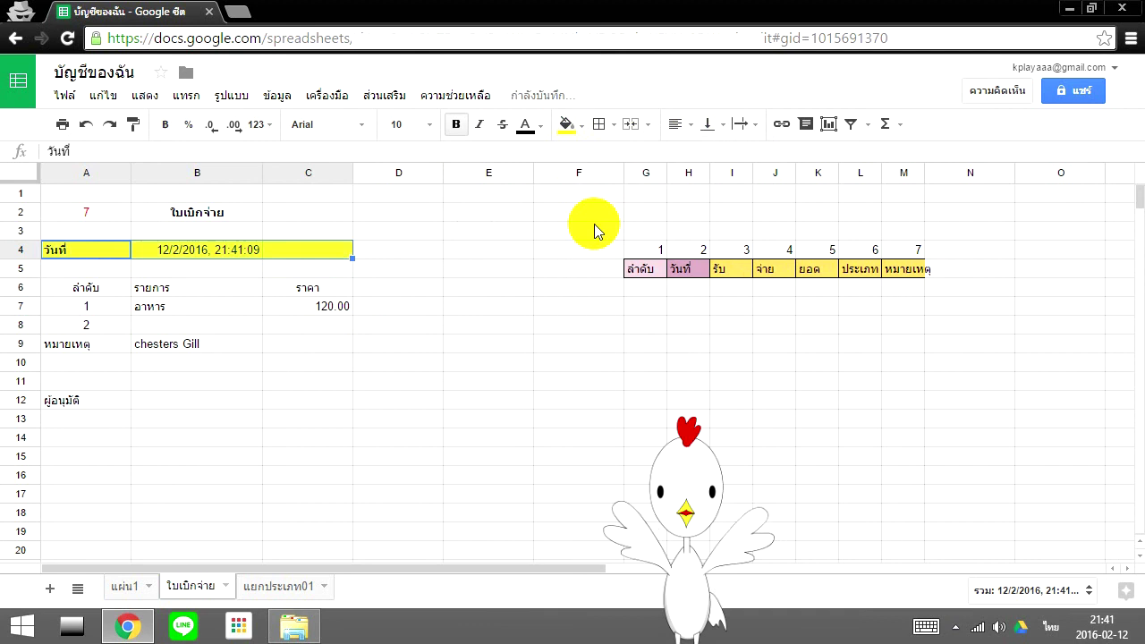
{"action": "left_click", "coordinate": [386, 343]}
Apply all borders to the item table A5:C11.
{"action": "left_click", "coordinate": [86, 268]}
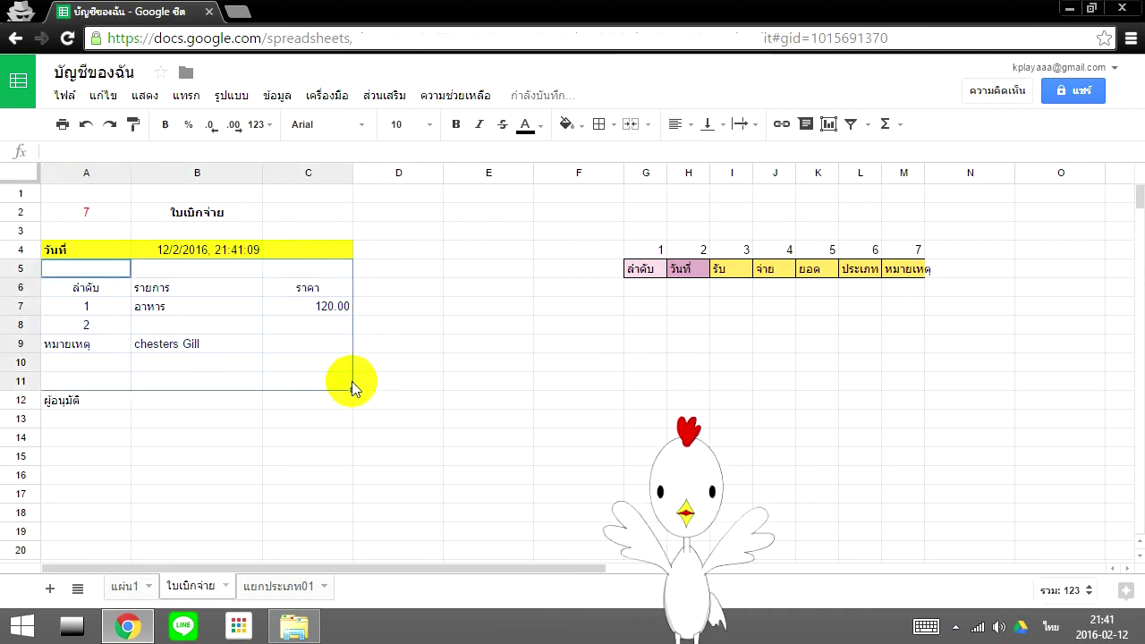
{"action": "left_click_drag", "start_coordinate": [86, 269], "coordinate": [351, 387]}
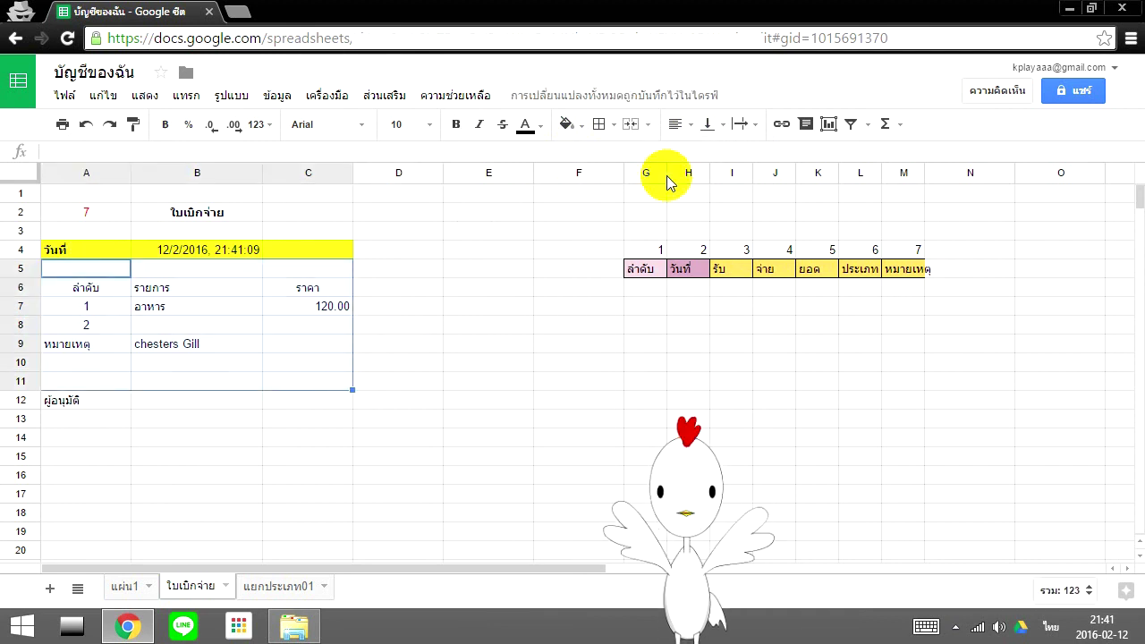
{"action": "left_click", "coordinate": [599, 124]}
{"action": "left_click", "coordinate": [608, 165]}
{"action": "left_click", "coordinate": [307, 306]}
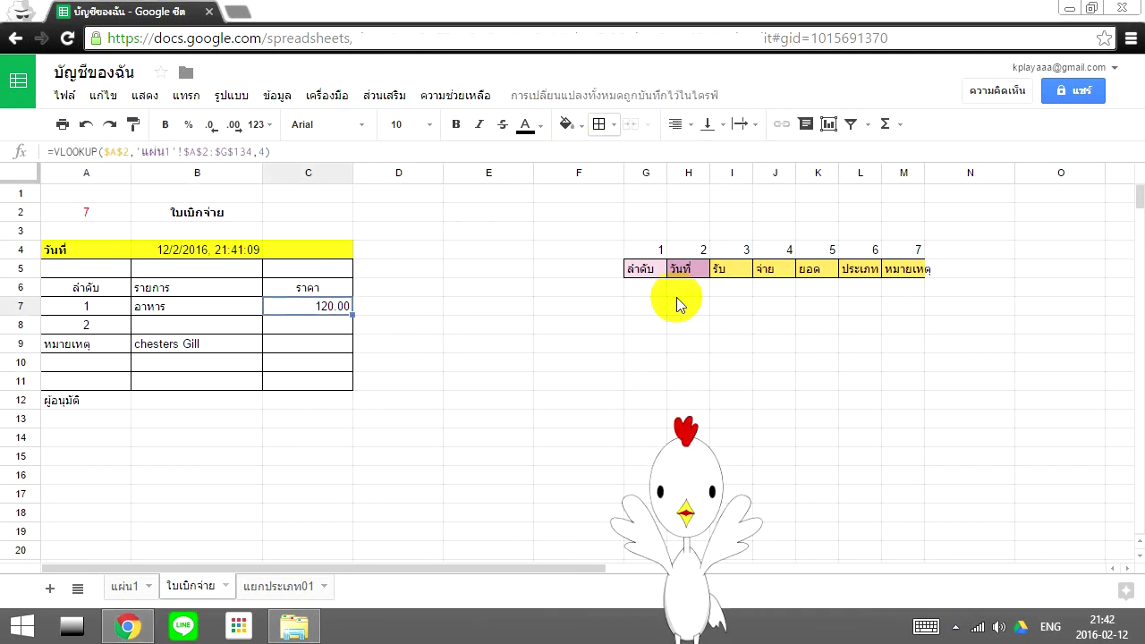
Delete columns G through M holding the copied helper headers and numbers.
{"action": "left_click", "coordinate": [461, 343]}
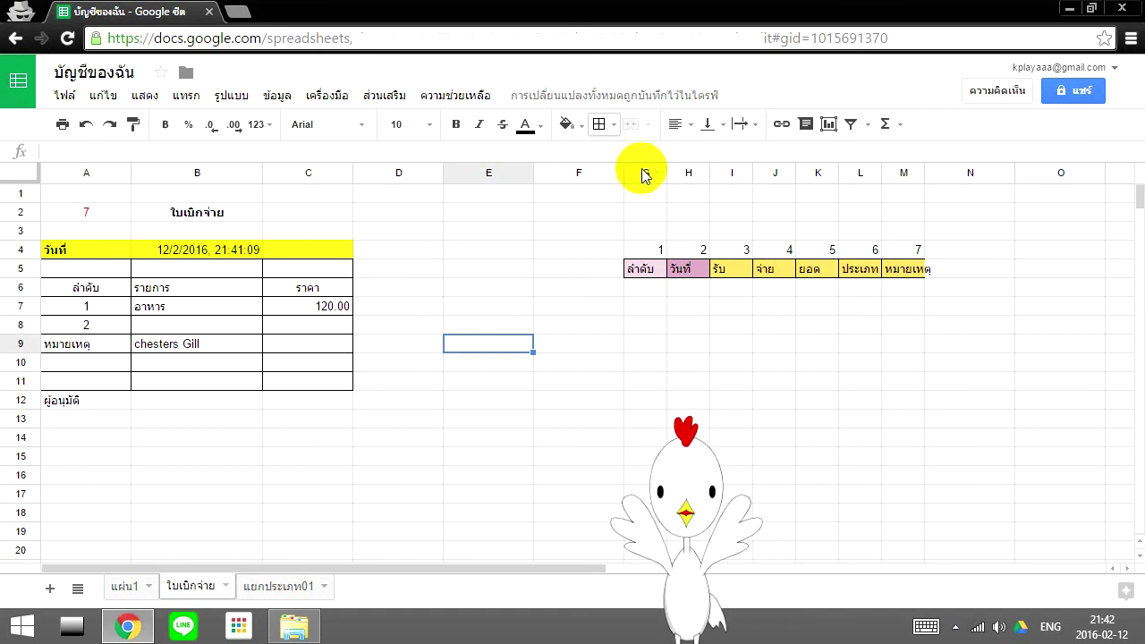
{"action": "left_click_drag", "start_coordinate": [644, 173], "coordinate": [903, 173]}
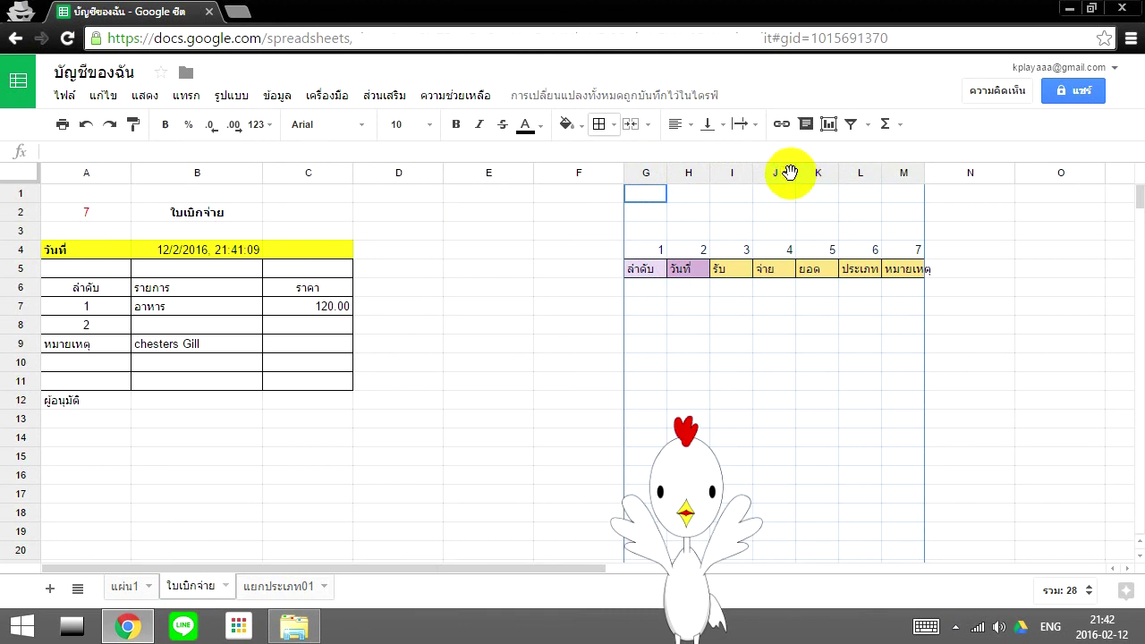
{"action": "right_click", "coordinate": [650, 174]}
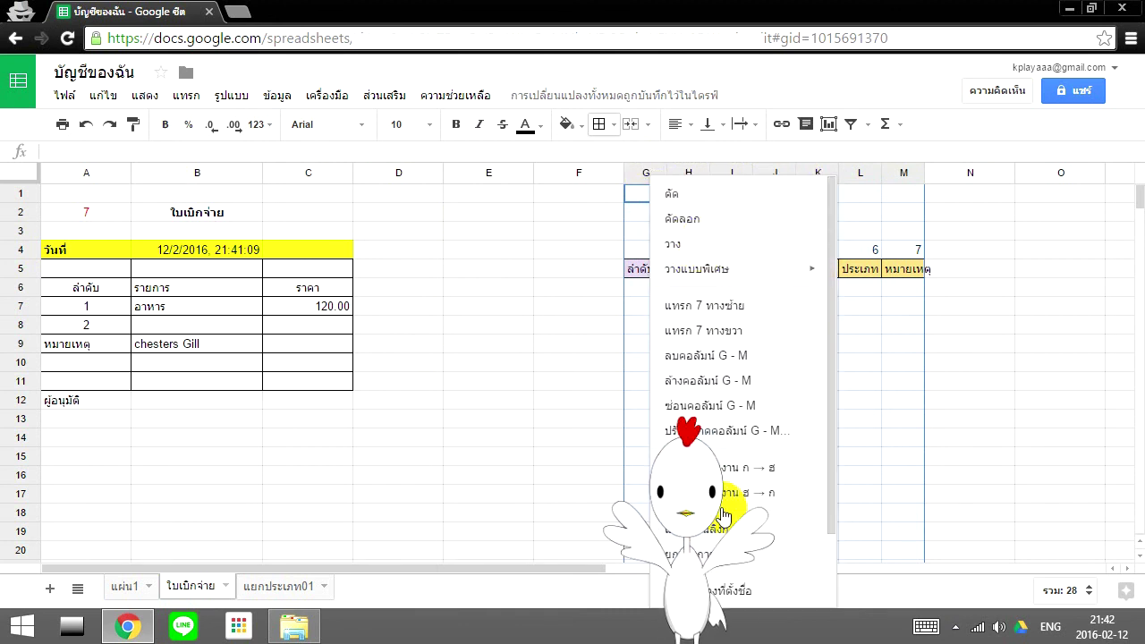
{"action": "left_click", "coordinate": [735, 355]}
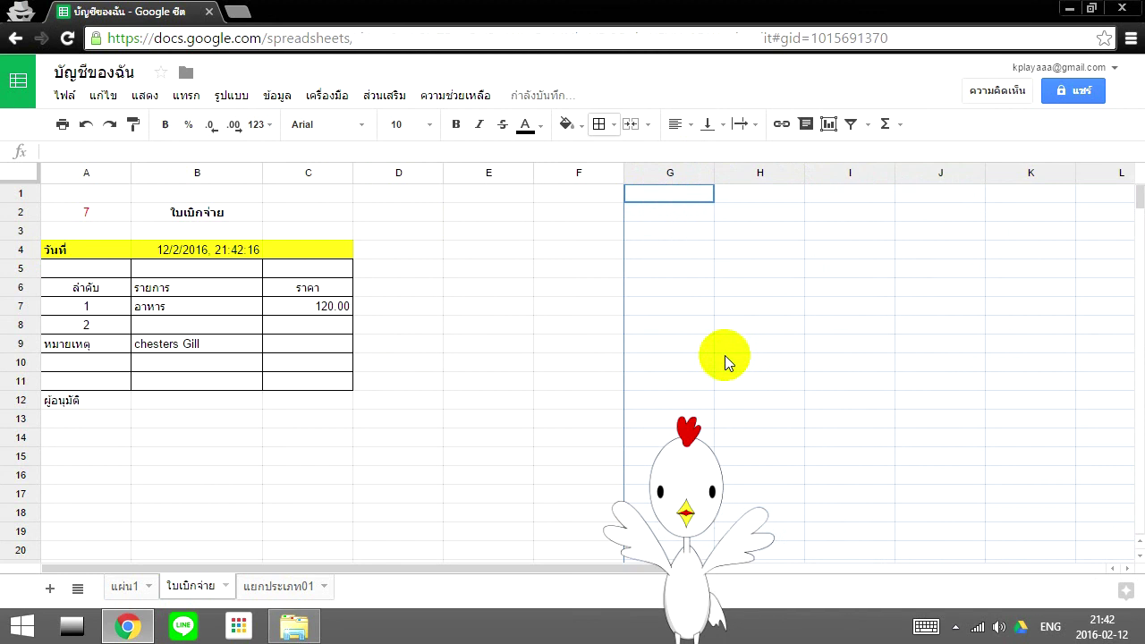
{"action": "left_click", "coordinate": [543, 304]}
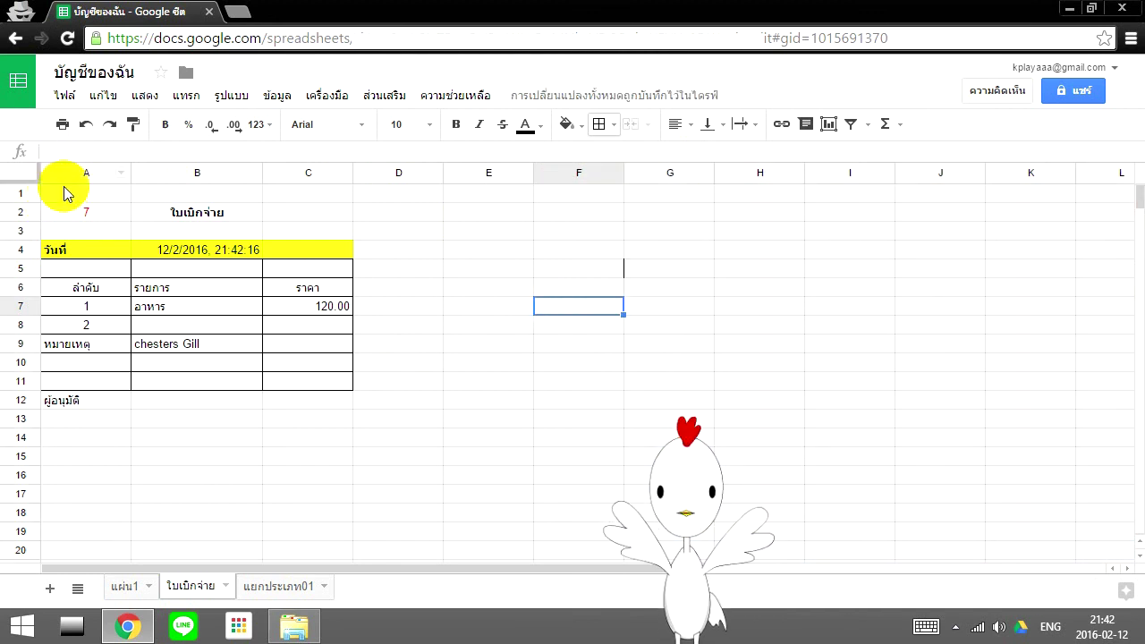
{"action": "left_click", "coordinate": [62, 191]}
Print the voucher on one A4 page in portrait (แนวตั้ง) orientation.
{"action": "left_click", "coordinate": [62, 124]}
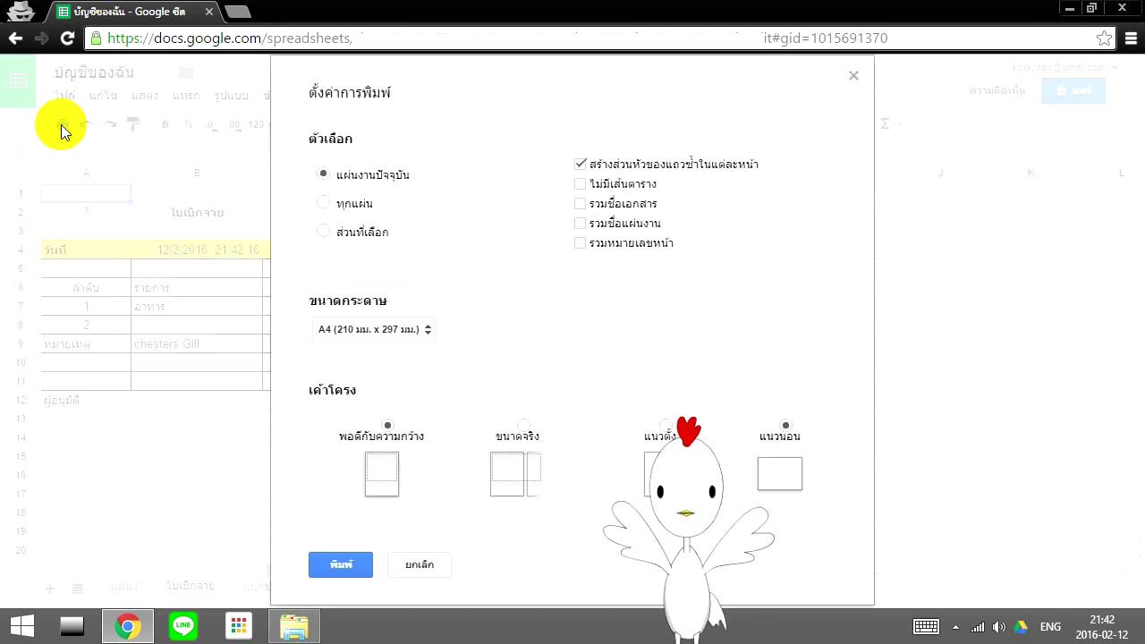
{"action": "left_click", "coordinate": [665, 426]}
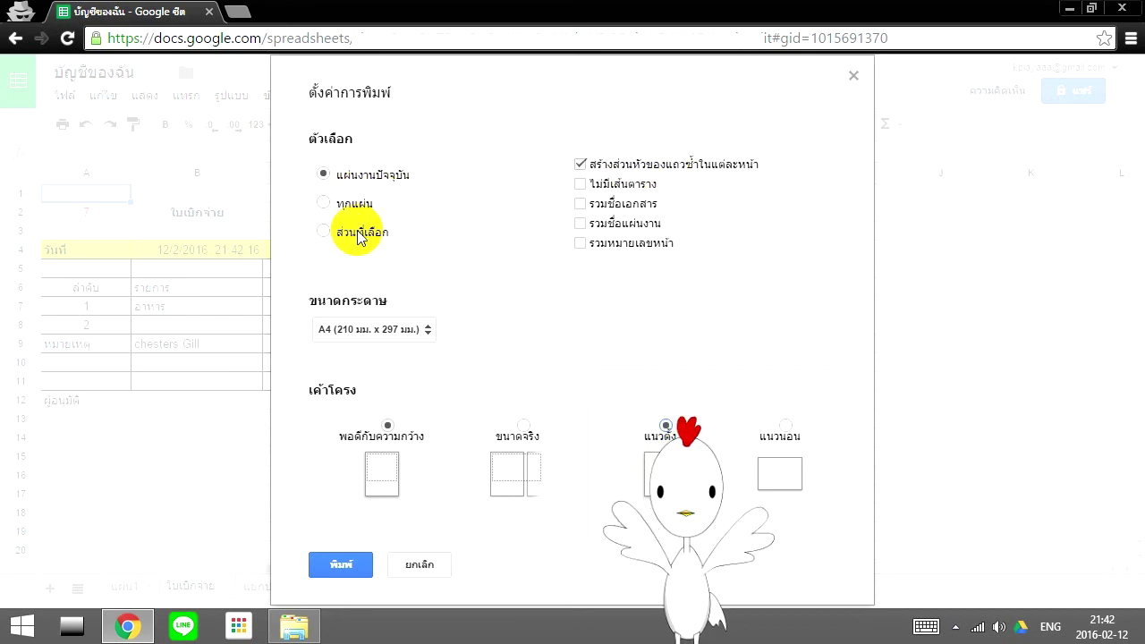
{"action": "left_click", "coordinate": [349, 567]}
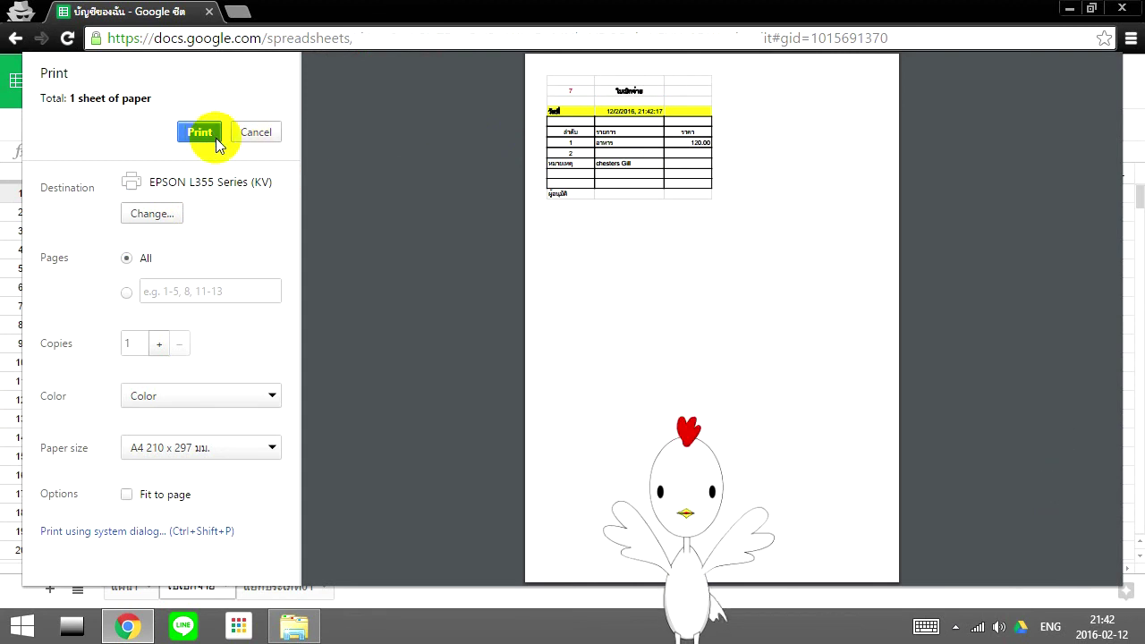
{"action": "left_click", "coordinate": [256, 132]}
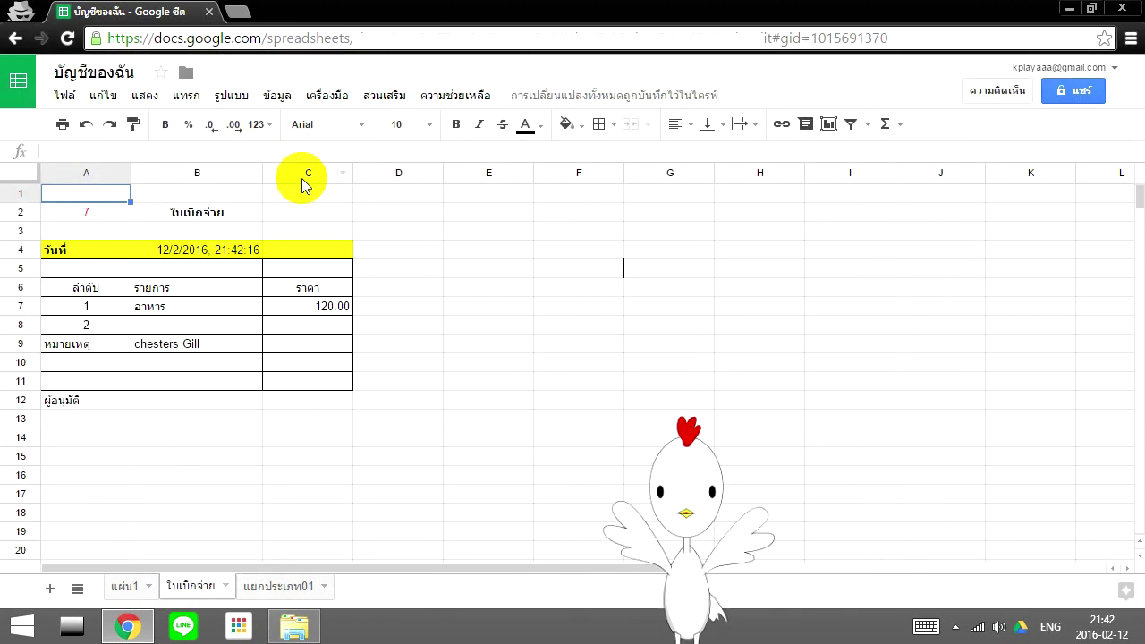